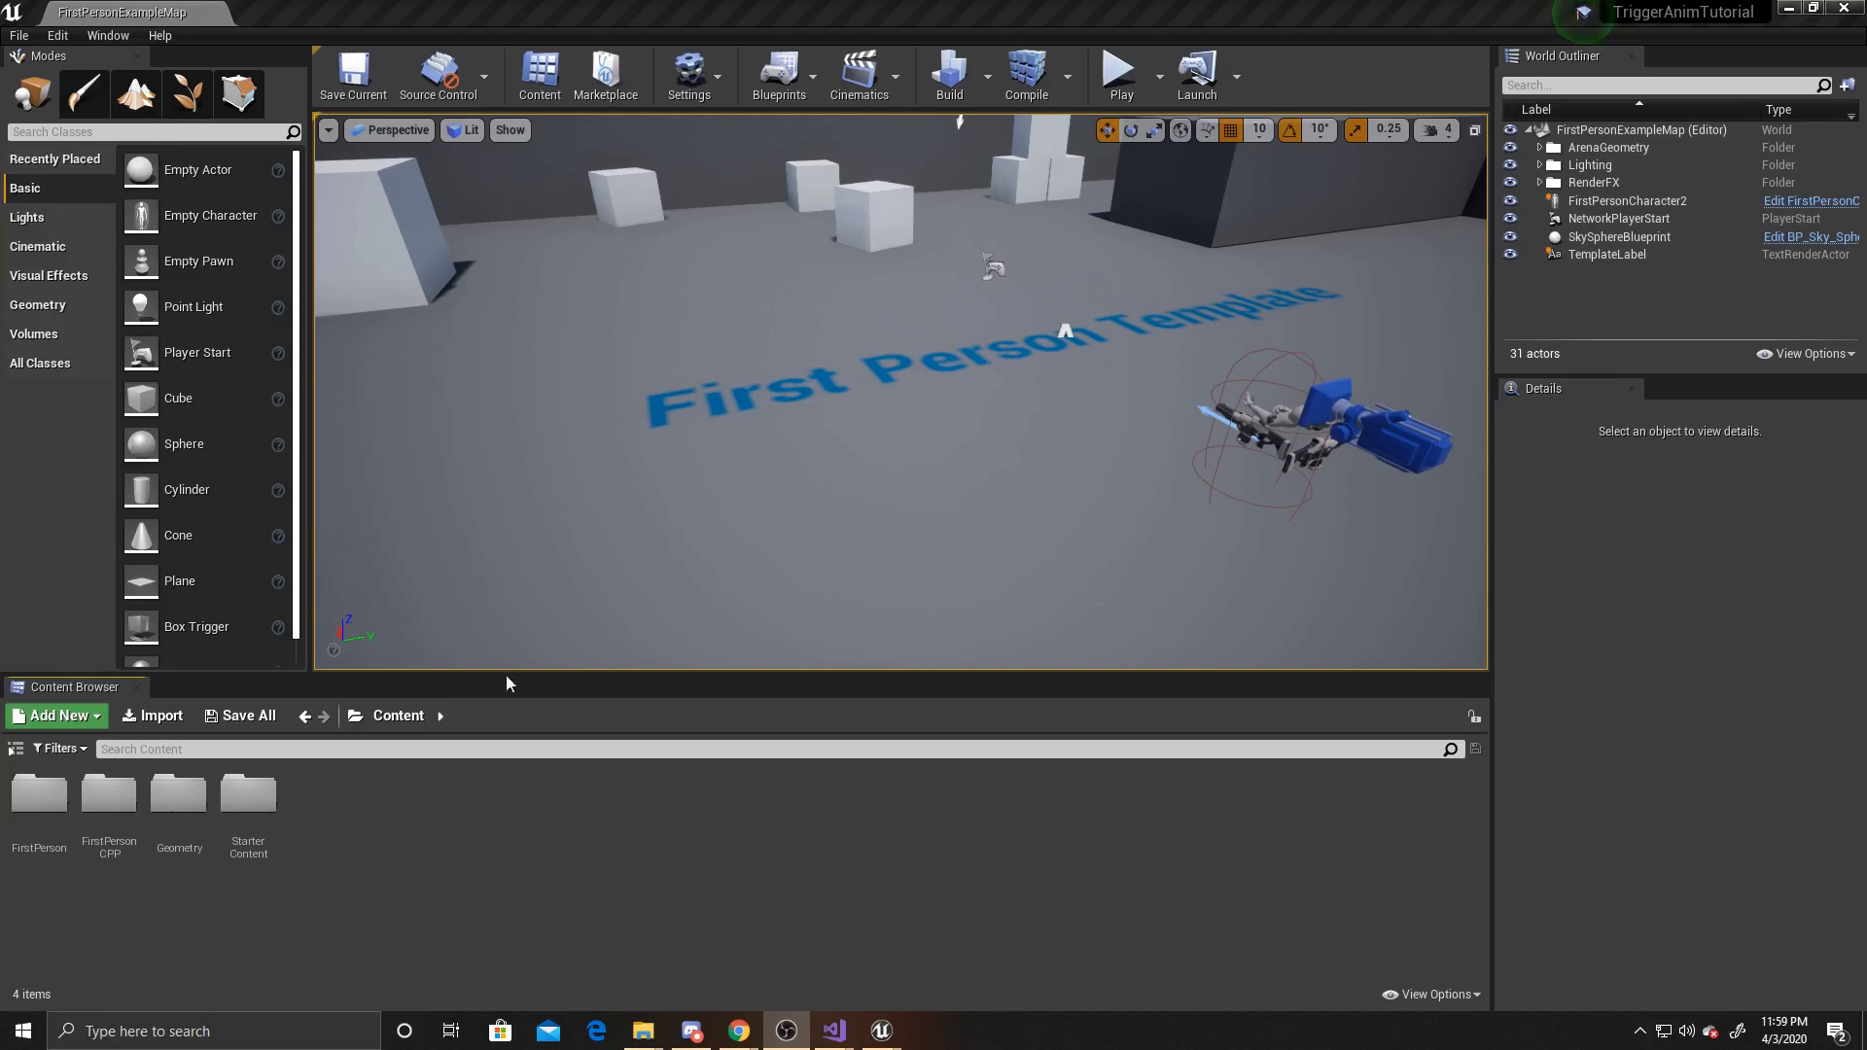
Step: Create a new folder named Ghost in the project's Content folder
right_click(416, 791)
click(475, 161)
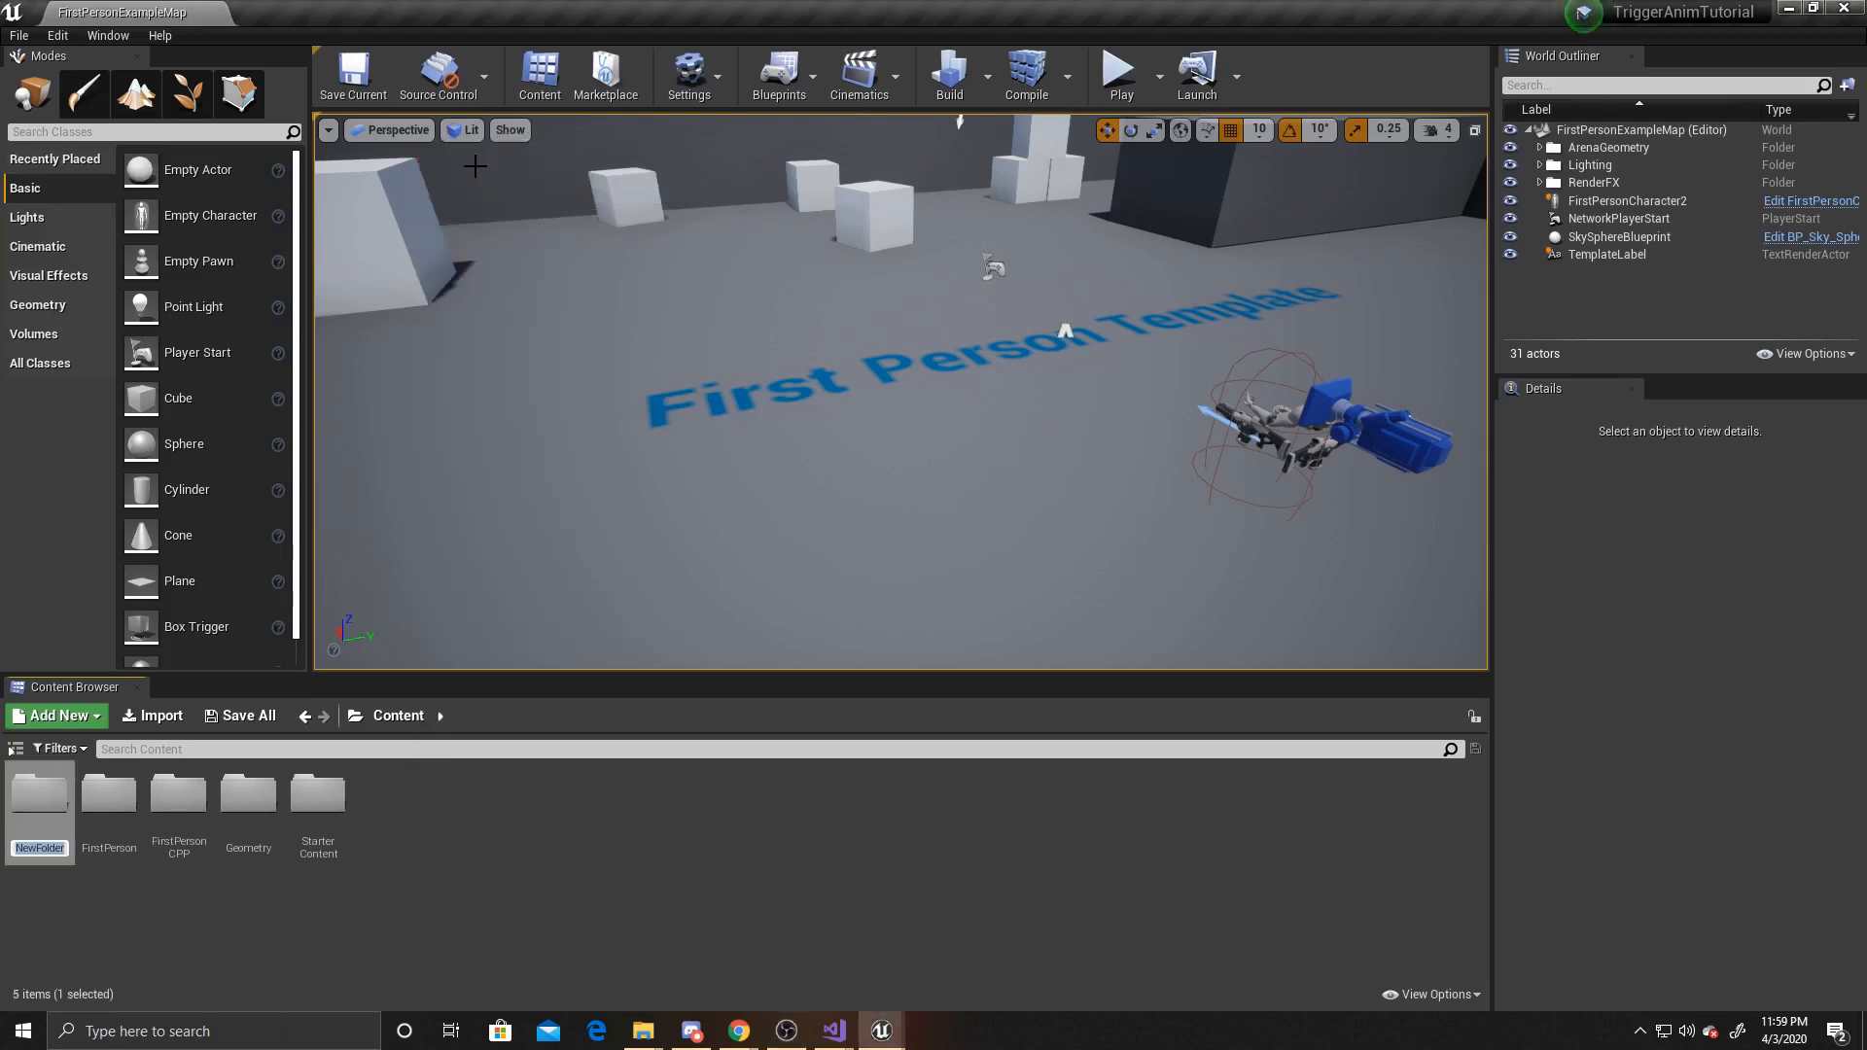
text(Ghost)
key(Return)
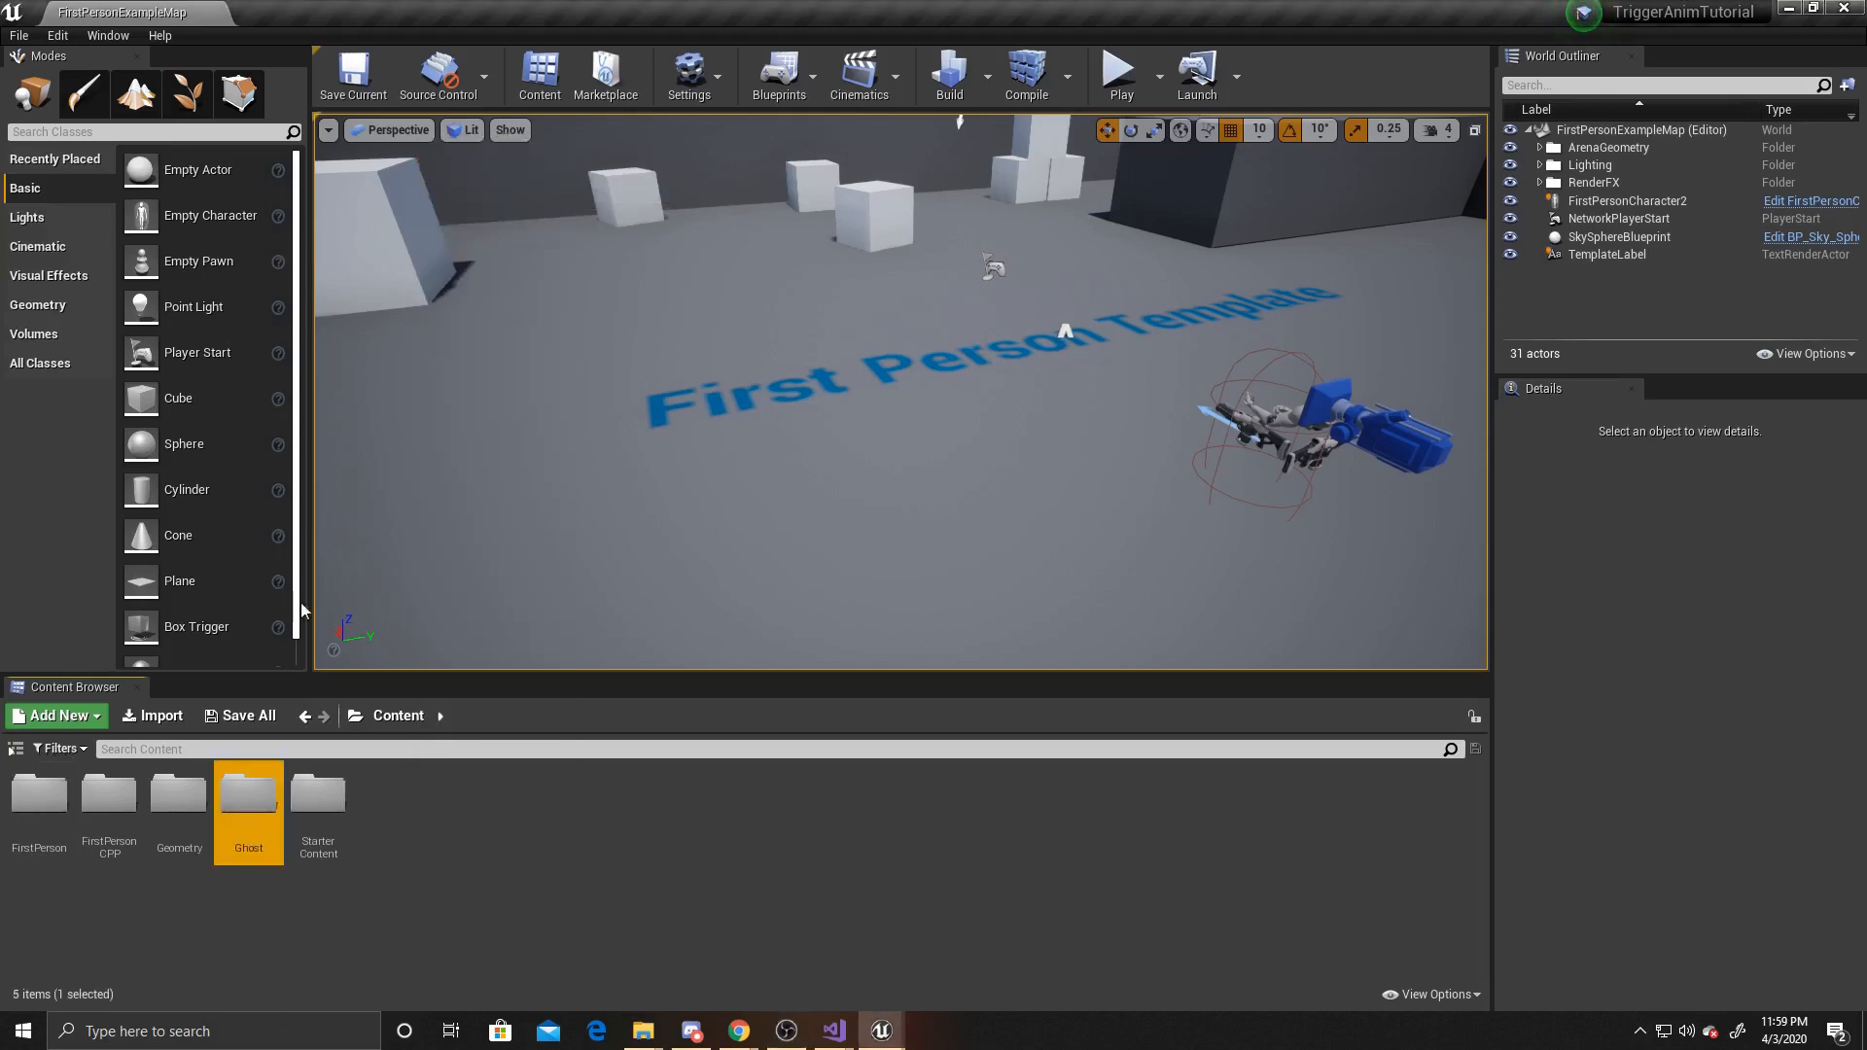
Step: Import the Ghost FBX file into the Ghost folder as a static mesh with an import uniform scale of 0.1
double_click(268, 778)
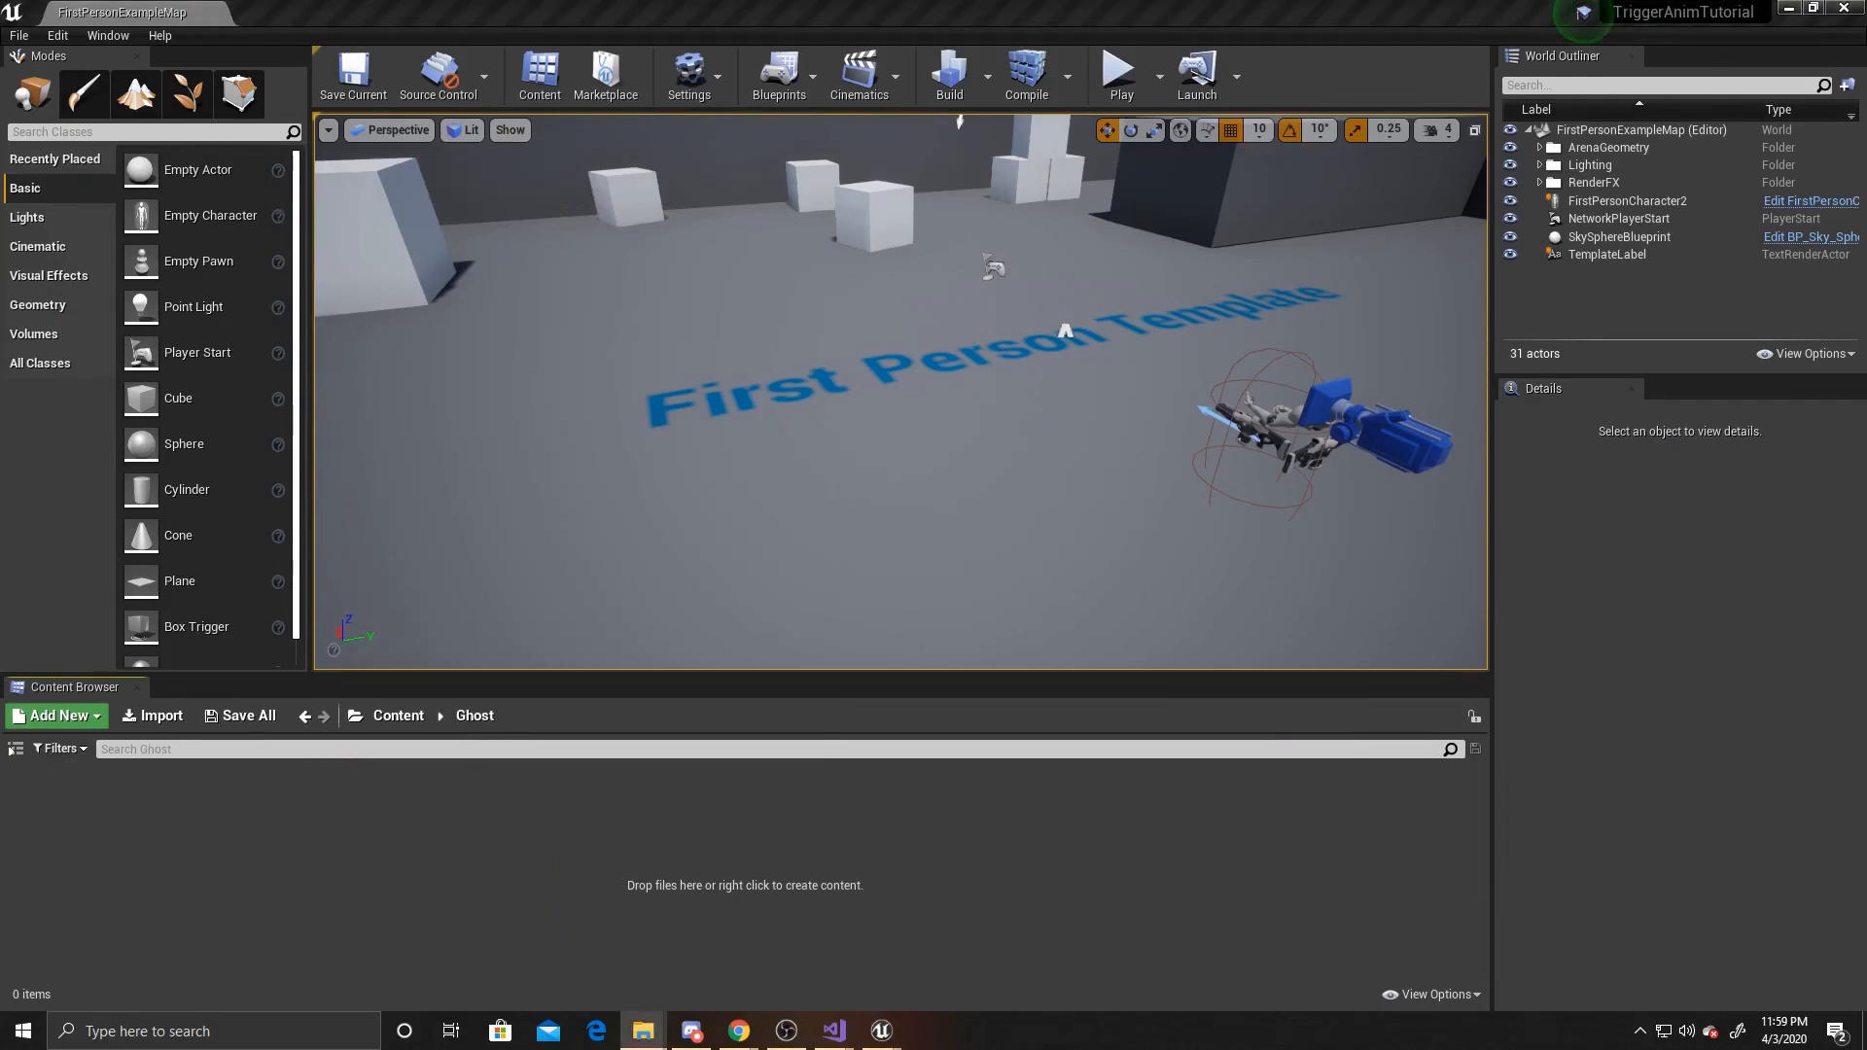
drag(2, 530, 361, 864)
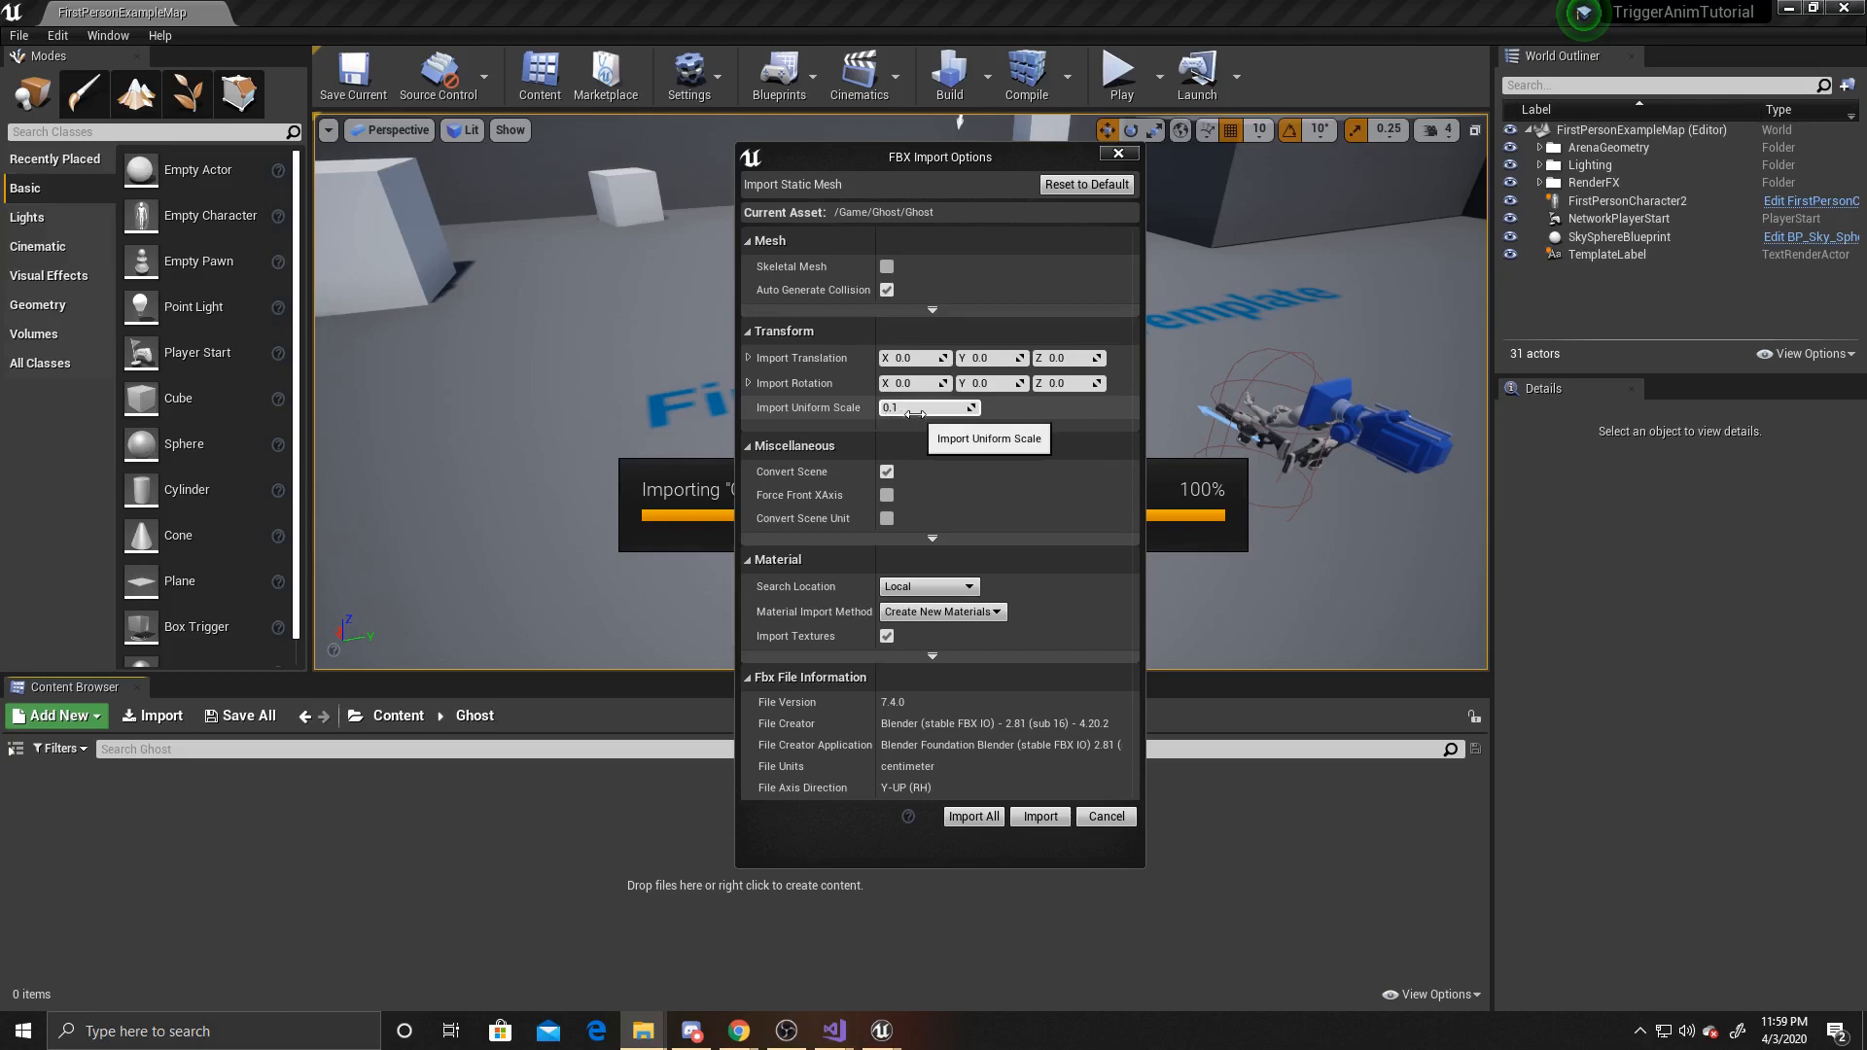
click(1040, 817)
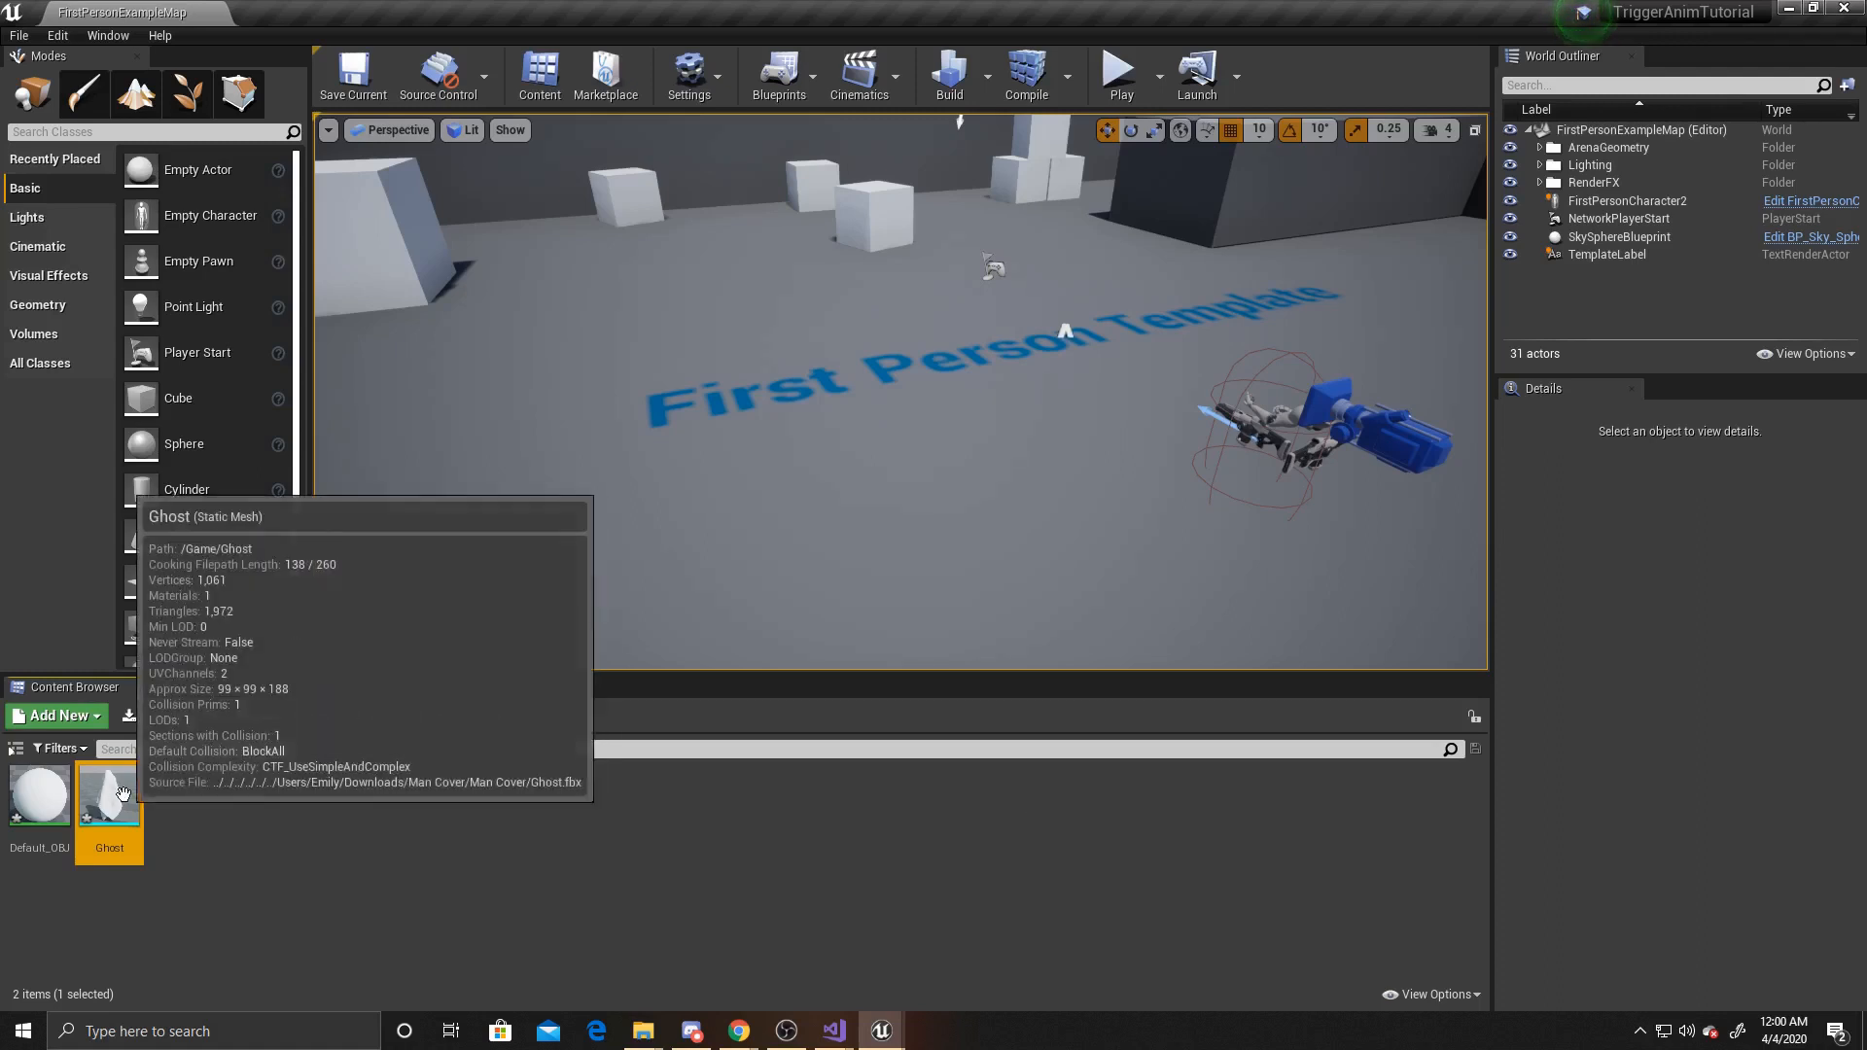
Step: Place the Ghost mesh in the level and set its location to X 300, Y -300, Z 300
drag(109, 798, 844, 360)
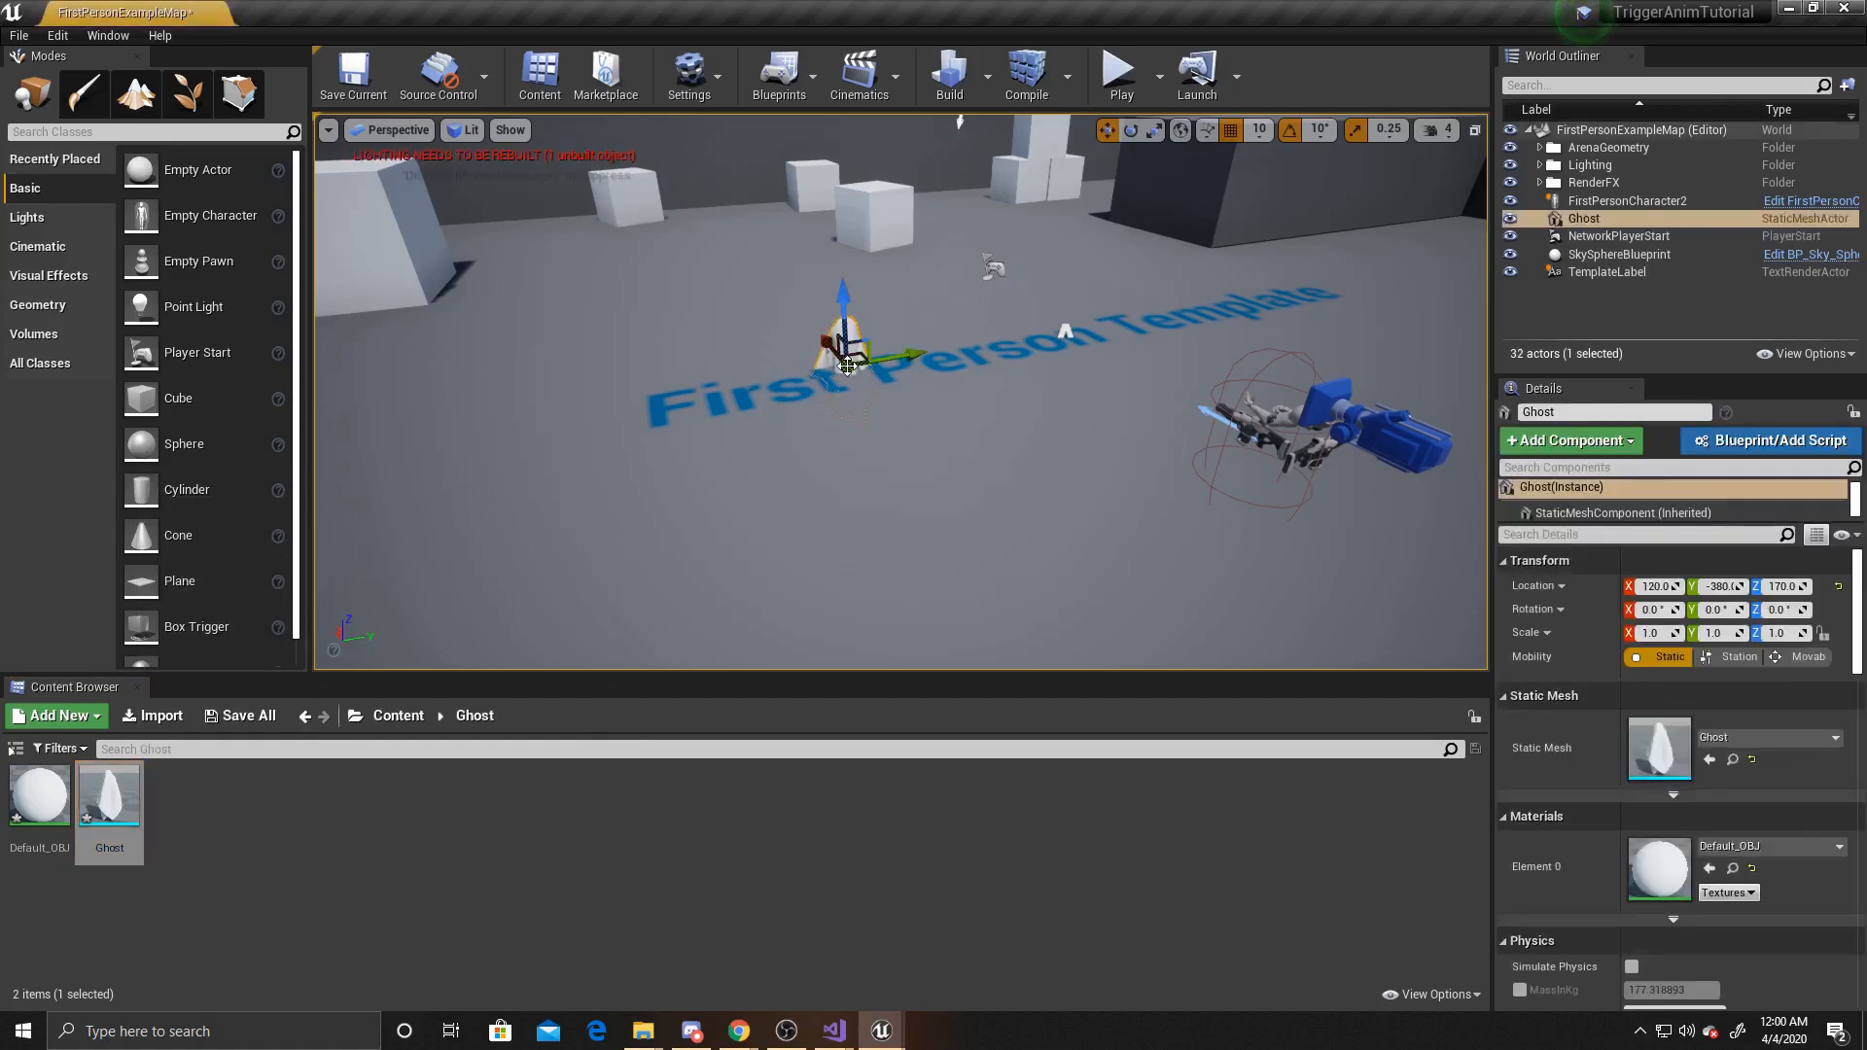
click(1653, 586)
text(300)
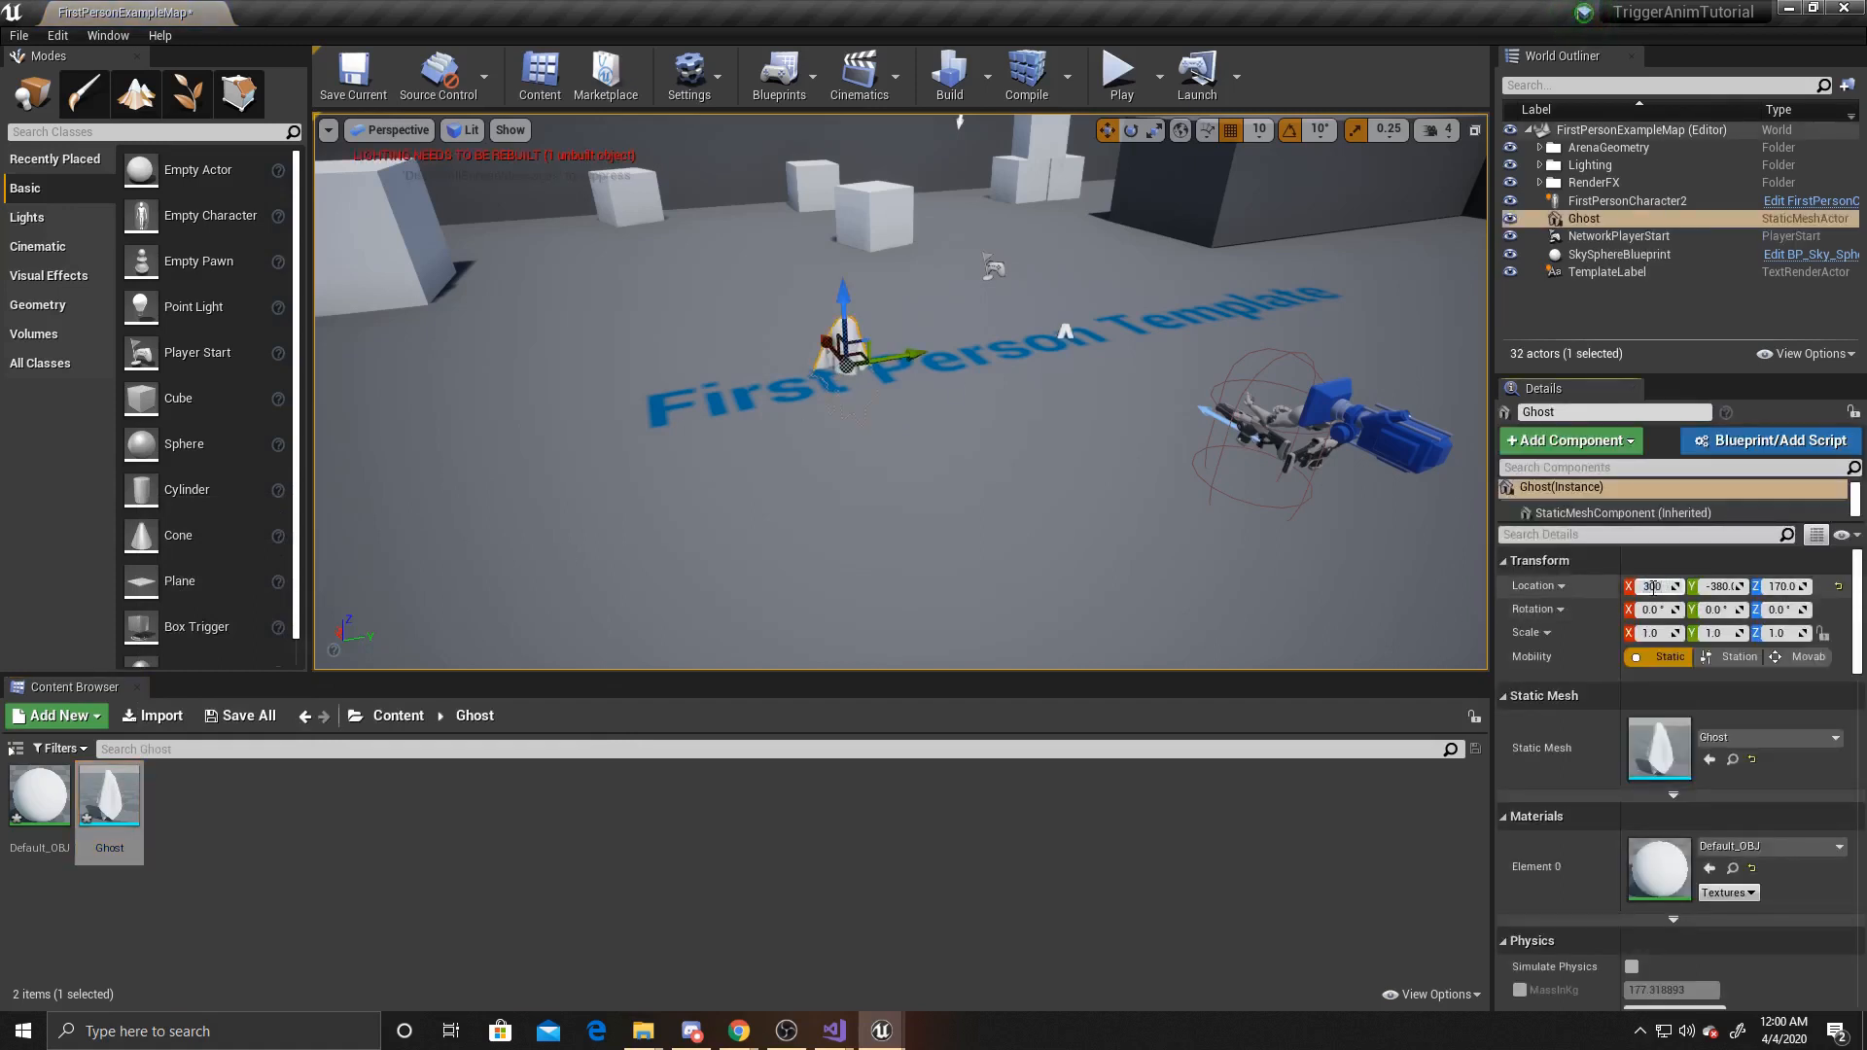
key(Tab)
text(3)
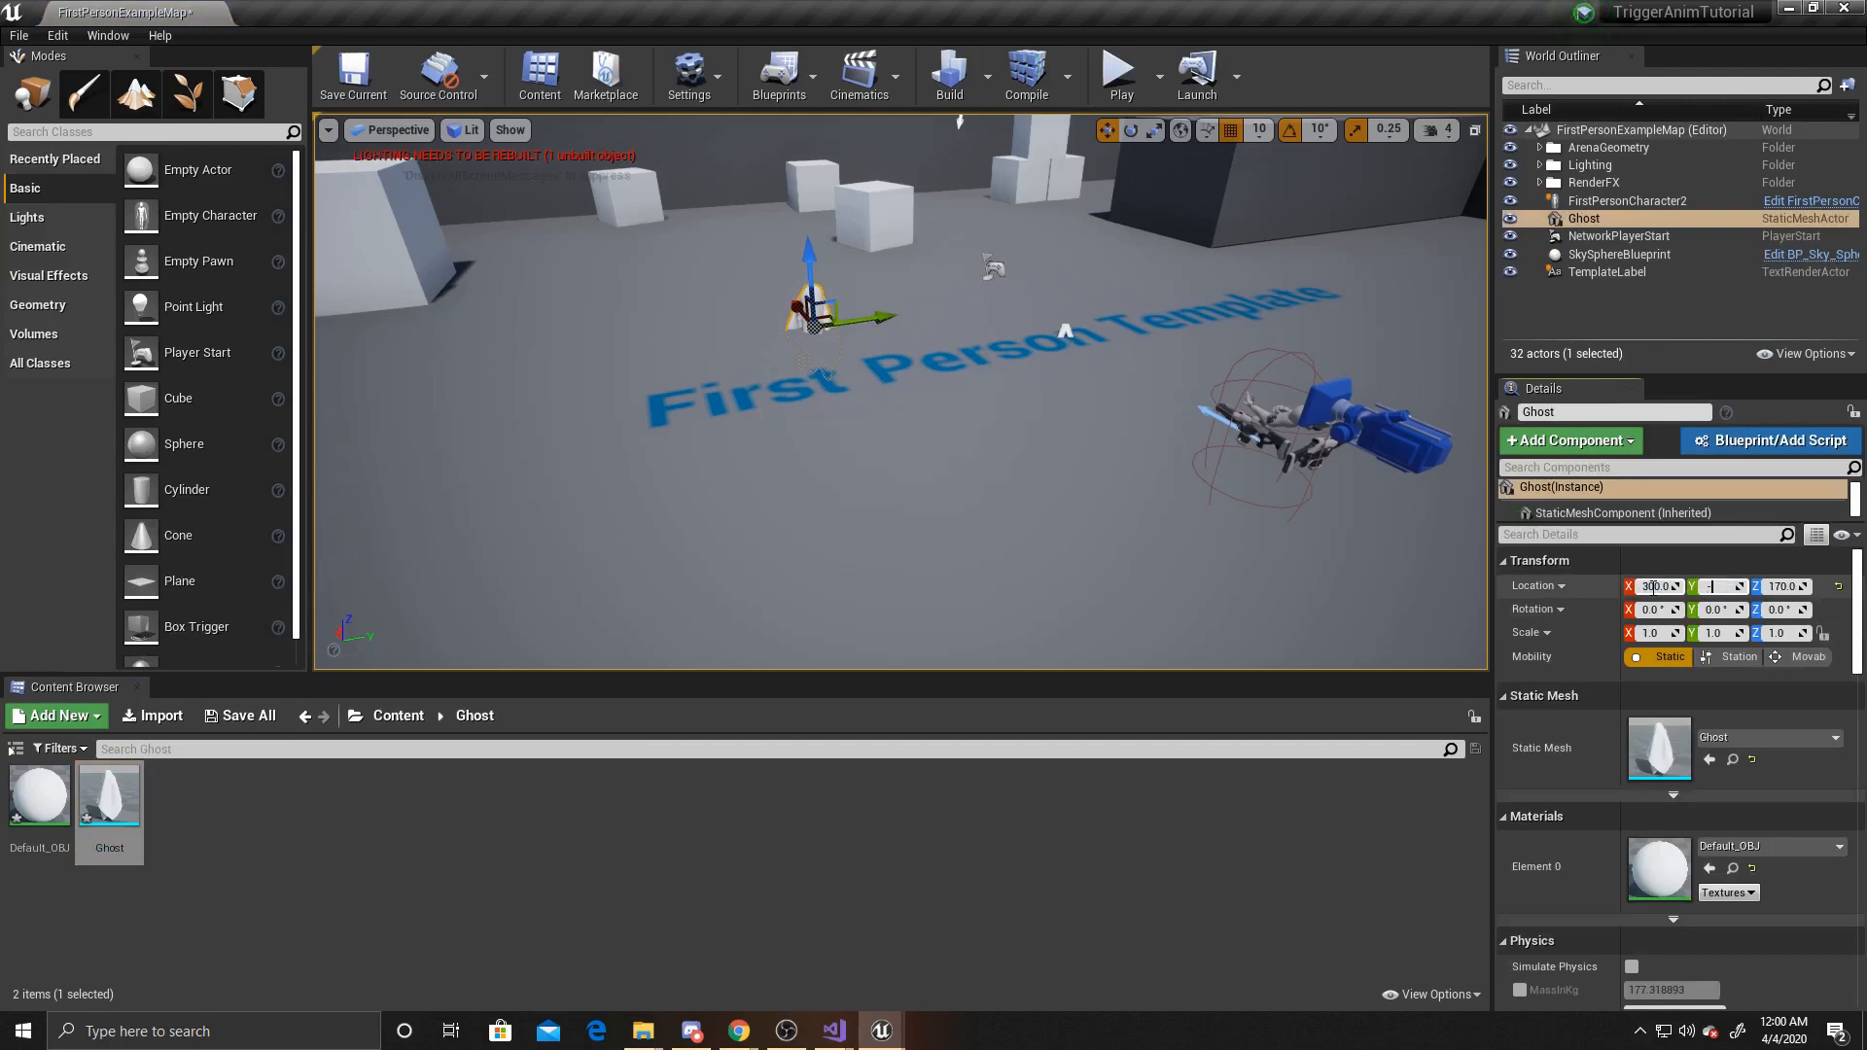
text(00)
key(Tab)
text(300)
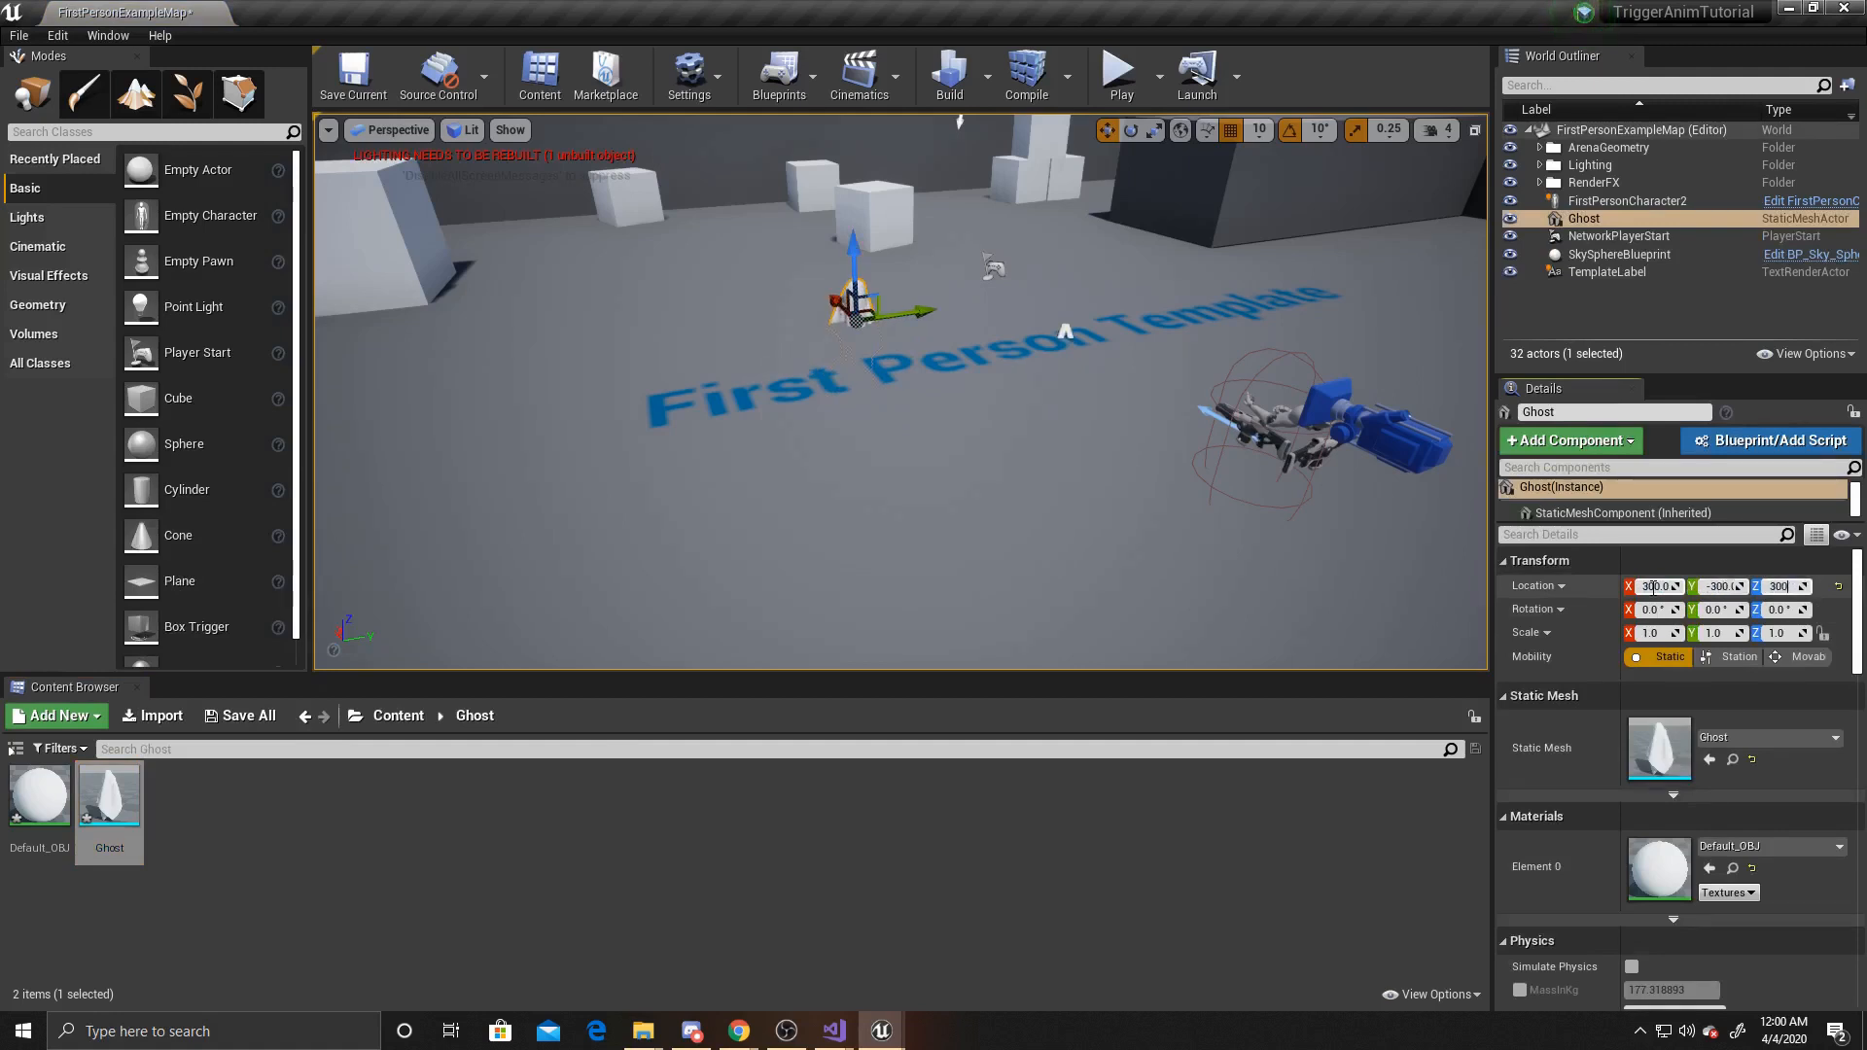
key(Return)
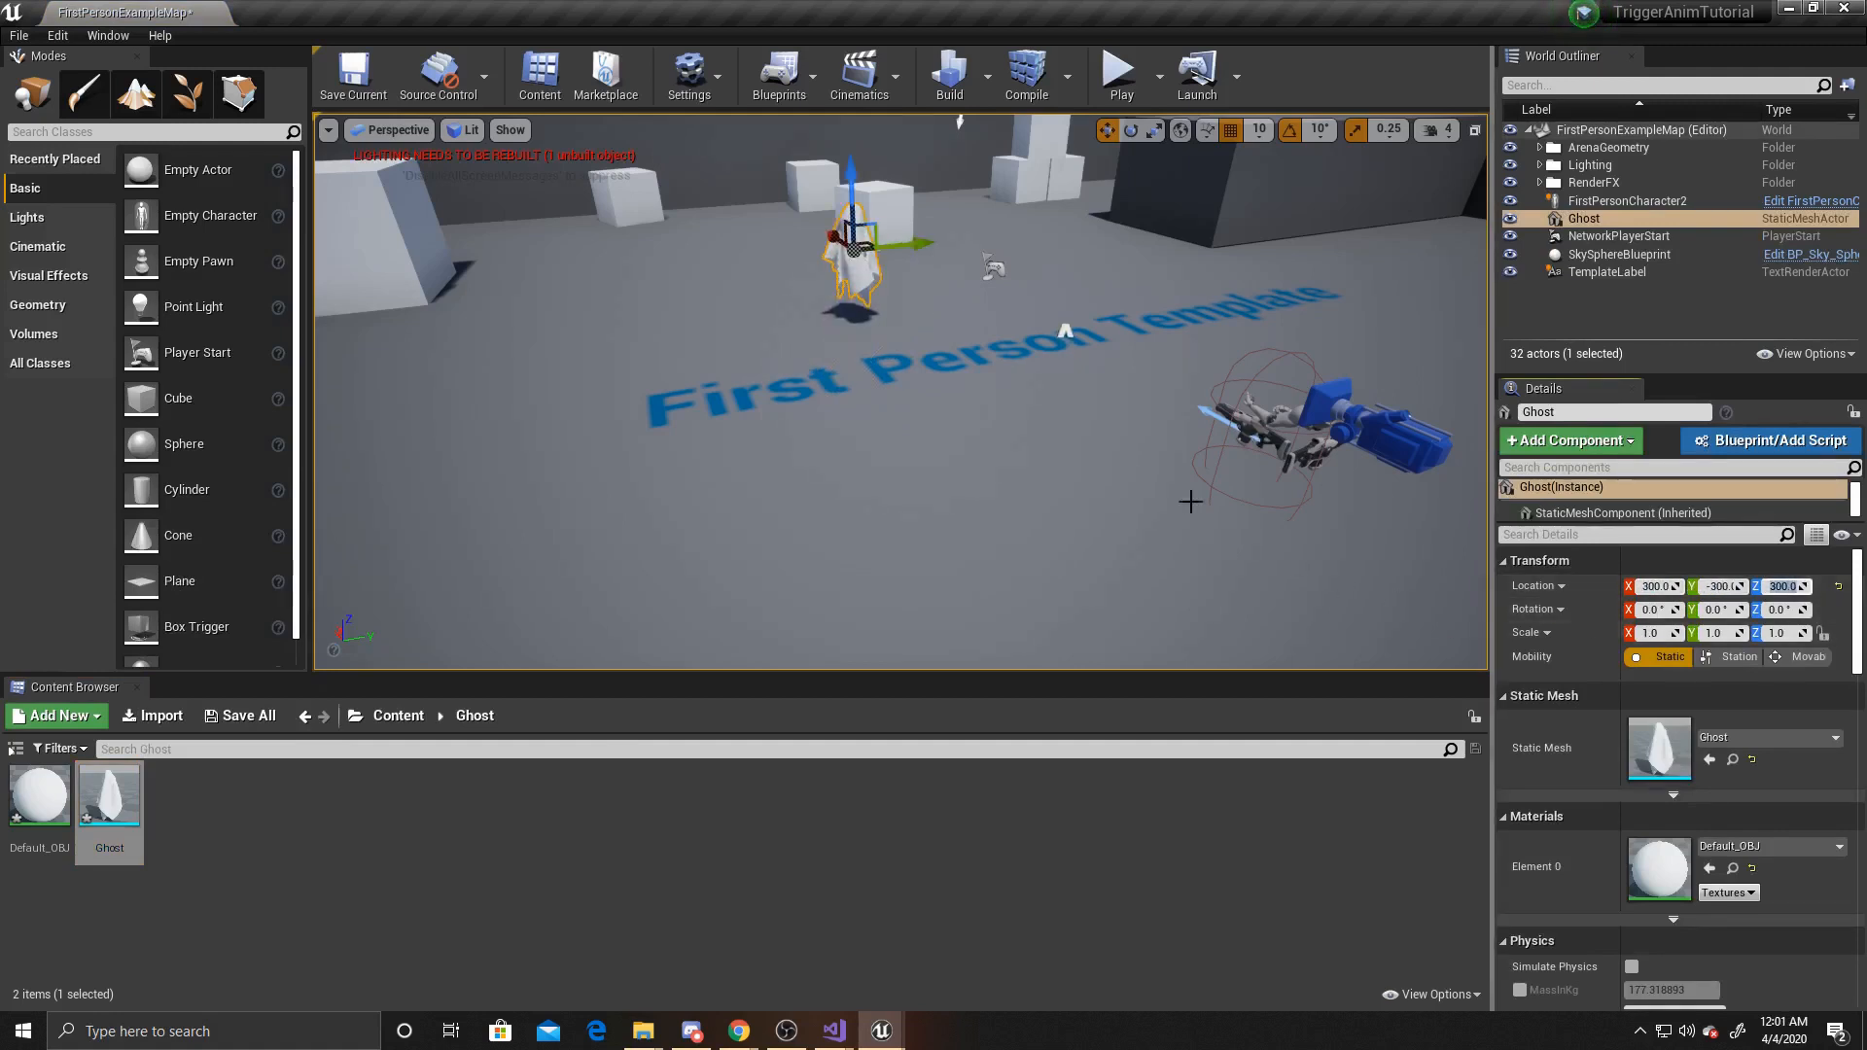
Step: Add a level sequence named GhostIn and save it in the Ghost folder
click(899, 82)
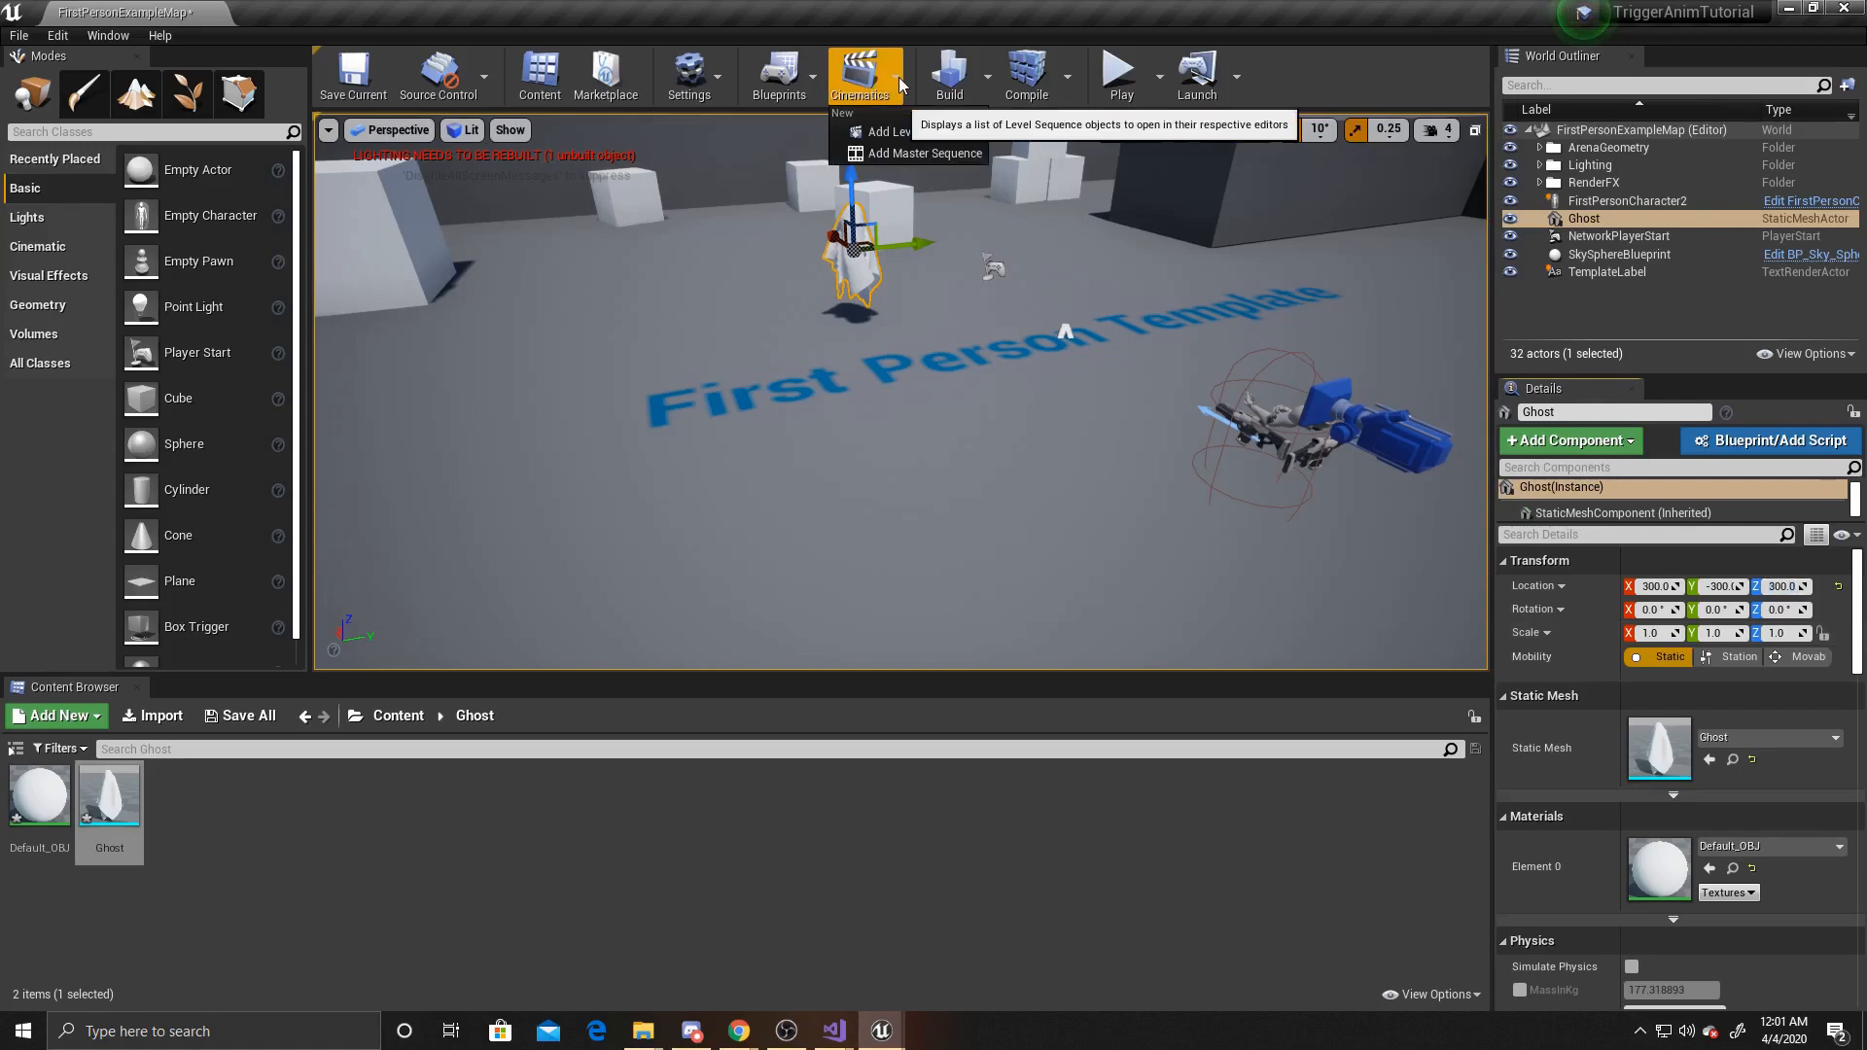
click(887, 132)
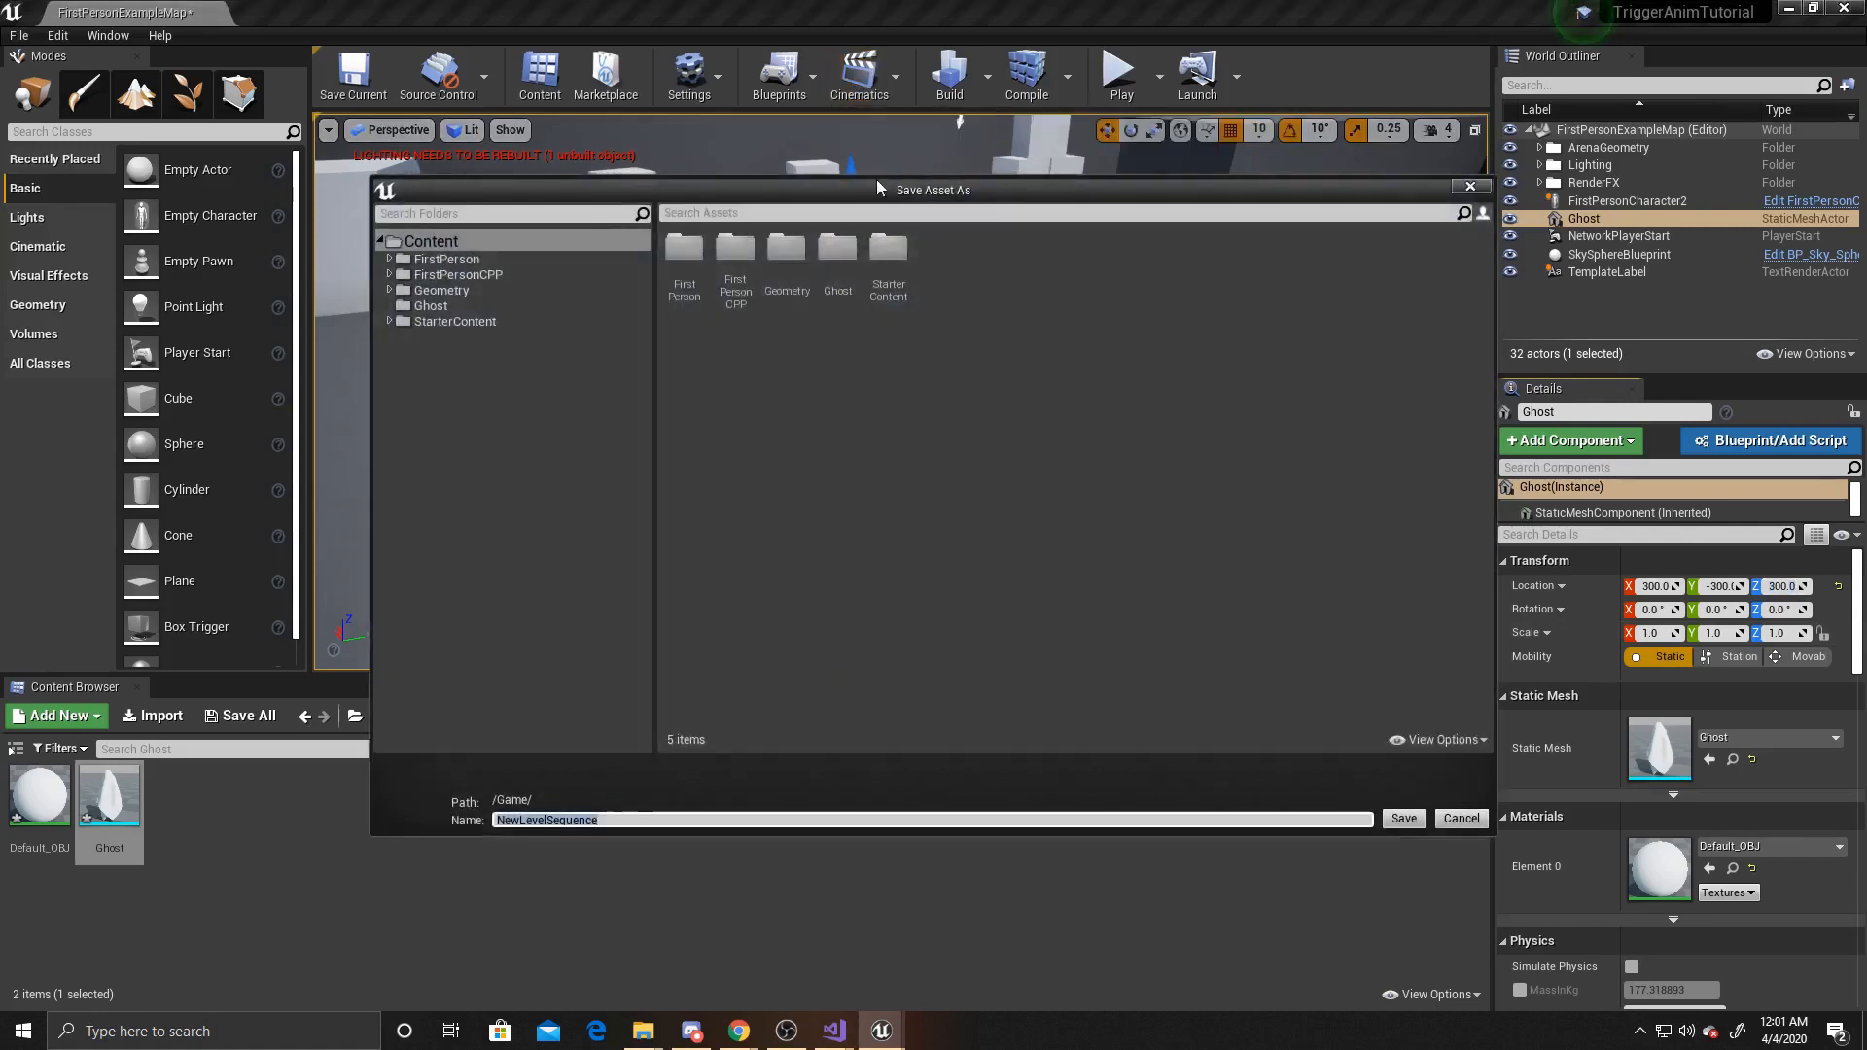
double_click(837, 251)
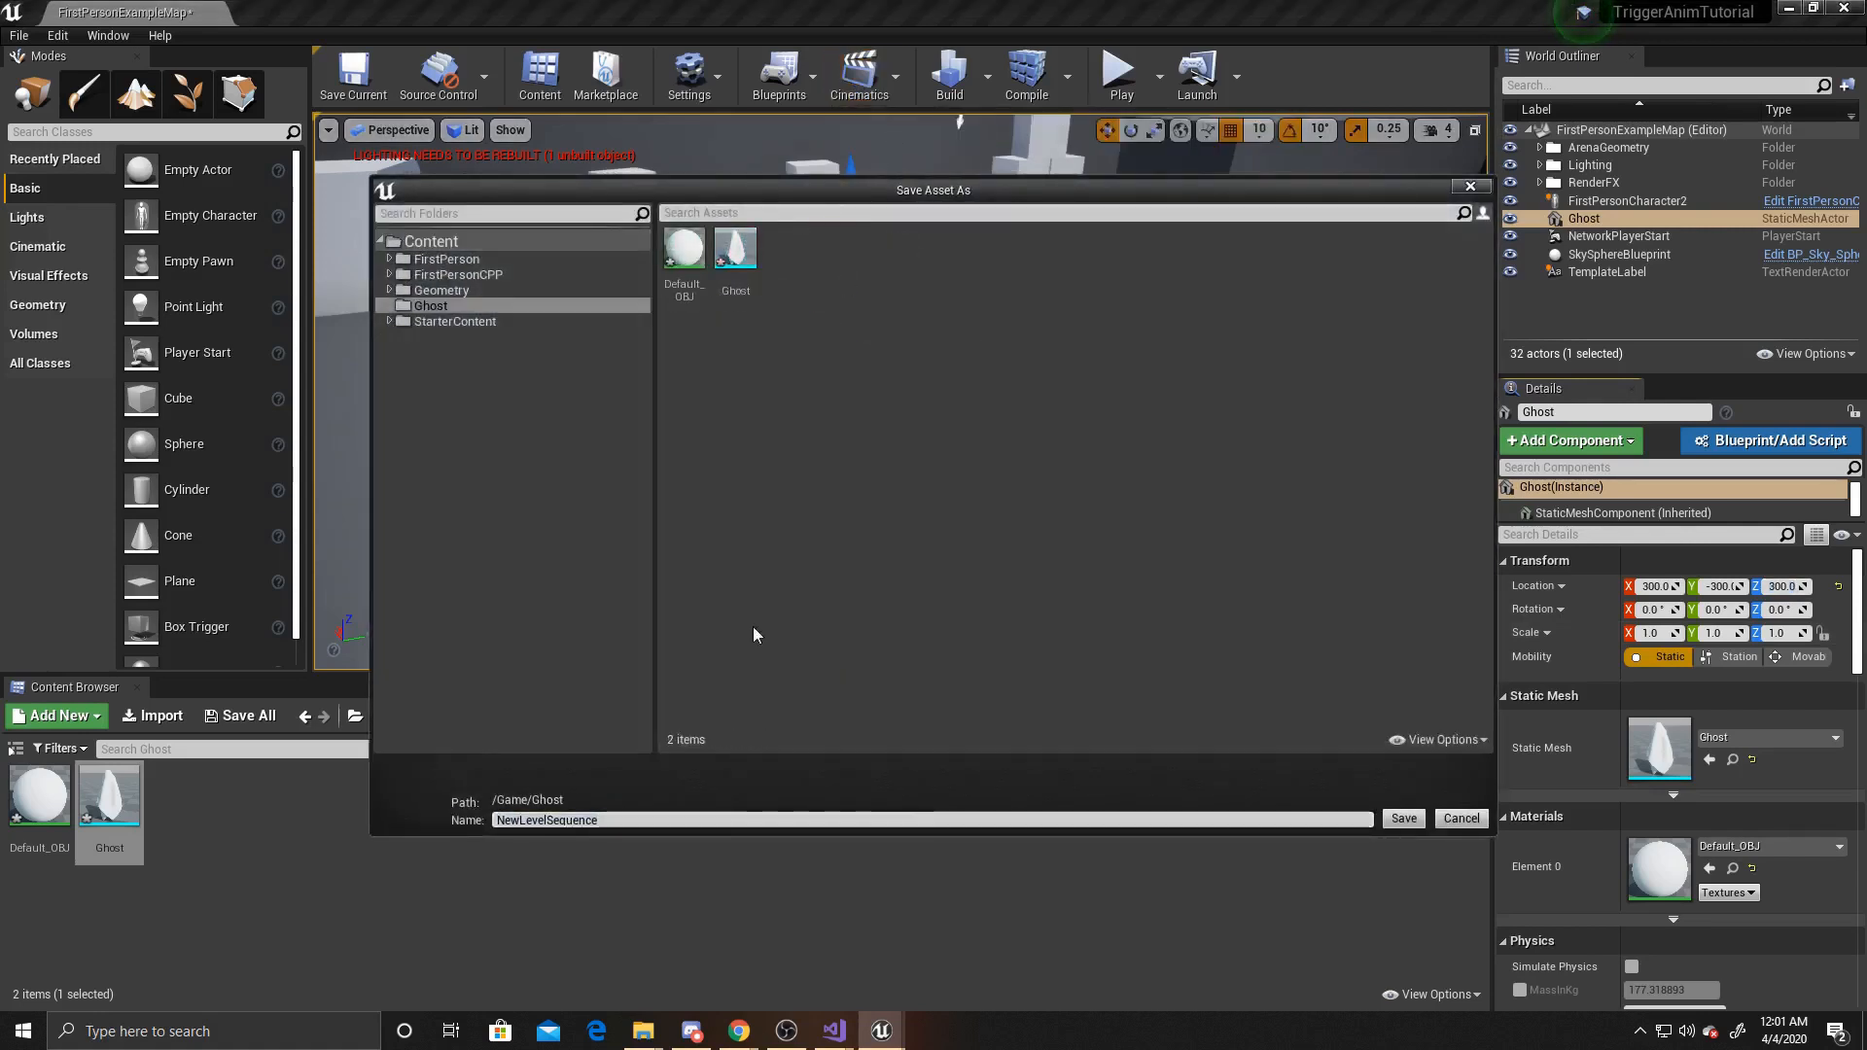
click(649, 819)
text(GhostIn)
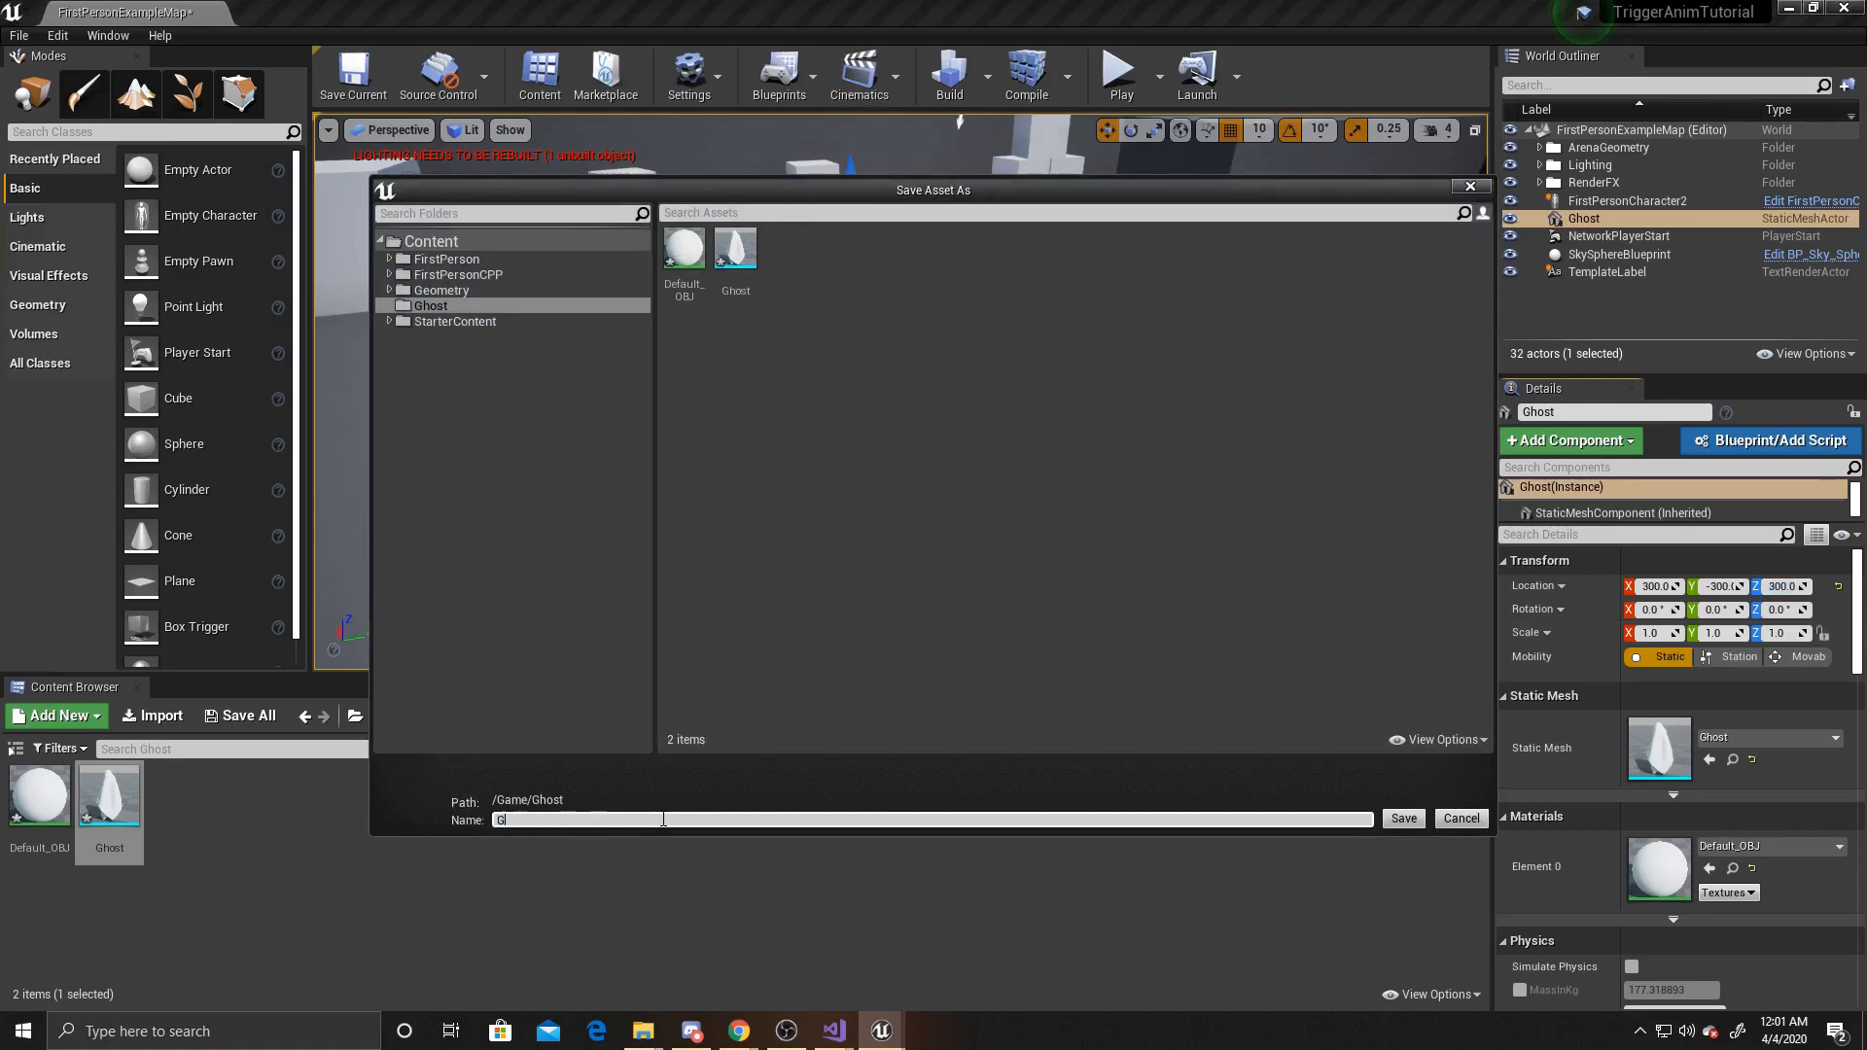
click(1393, 823)
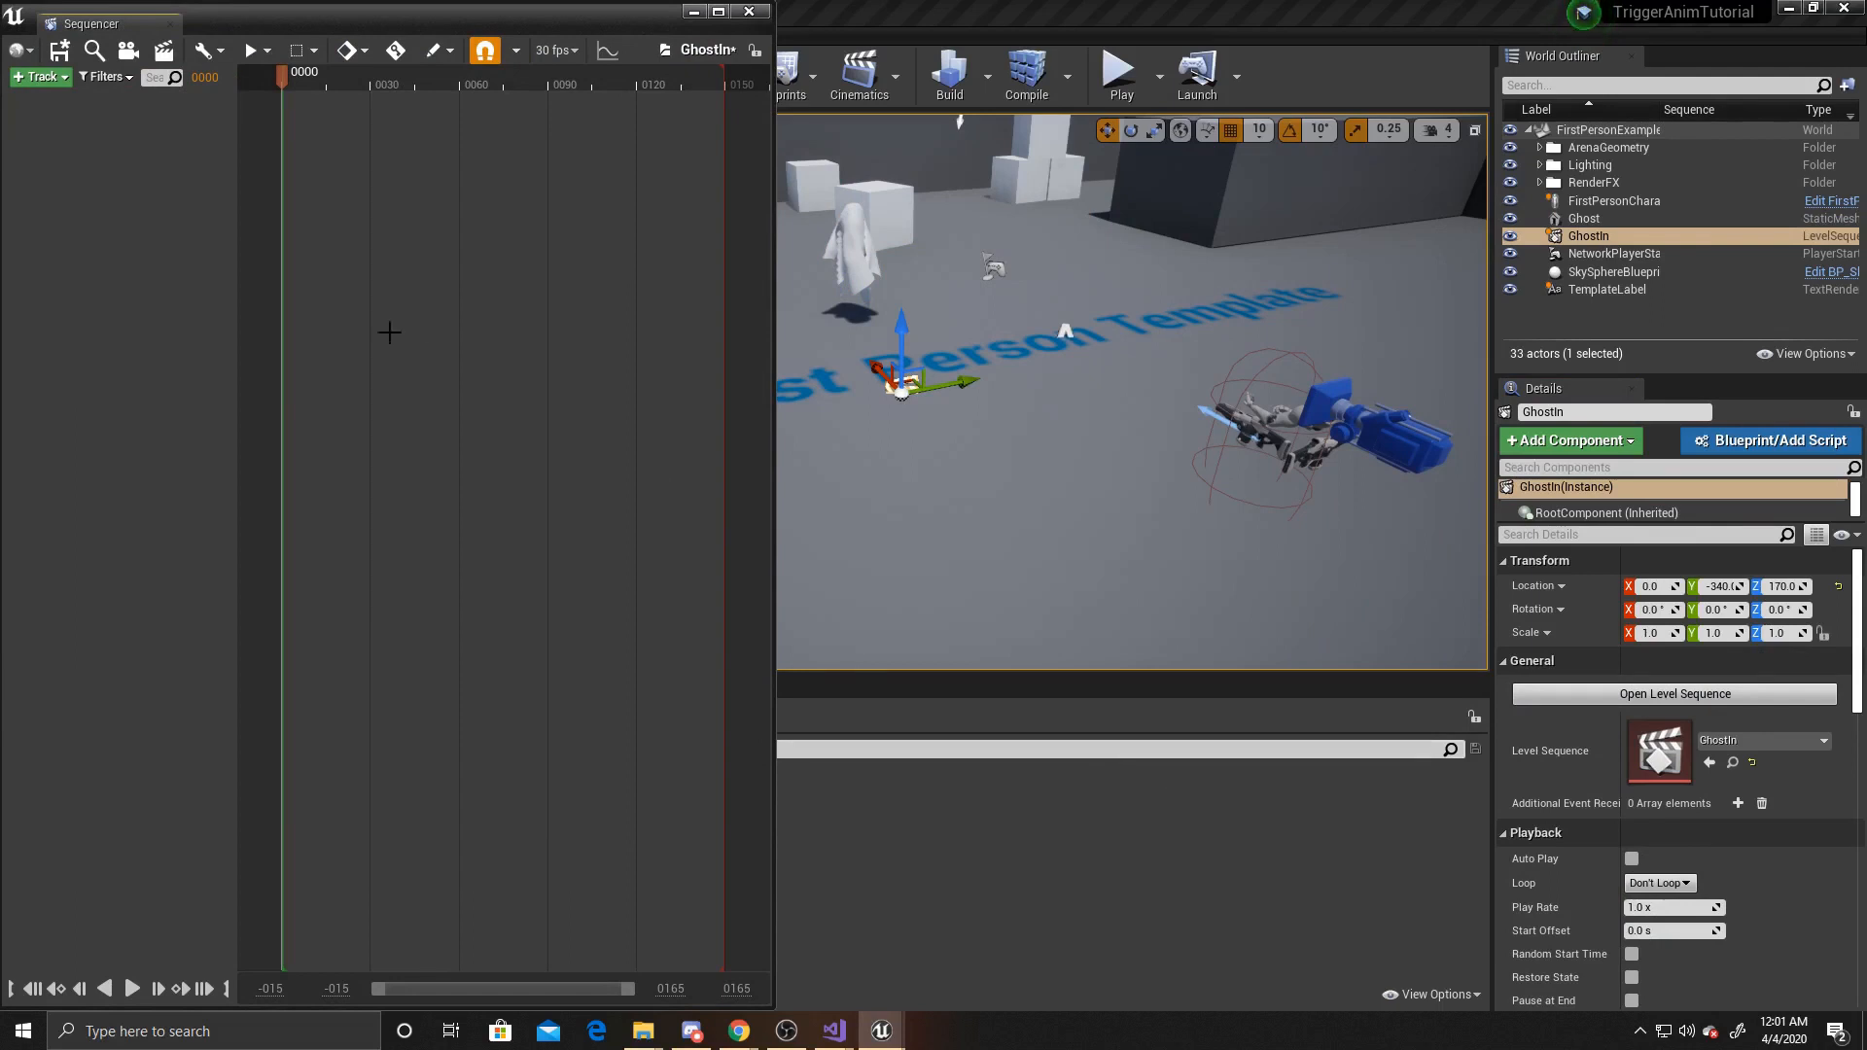
Step: Add the Ghost actor to the GhostIn sequence as a track
click(51, 84)
mouse_move(62, 99)
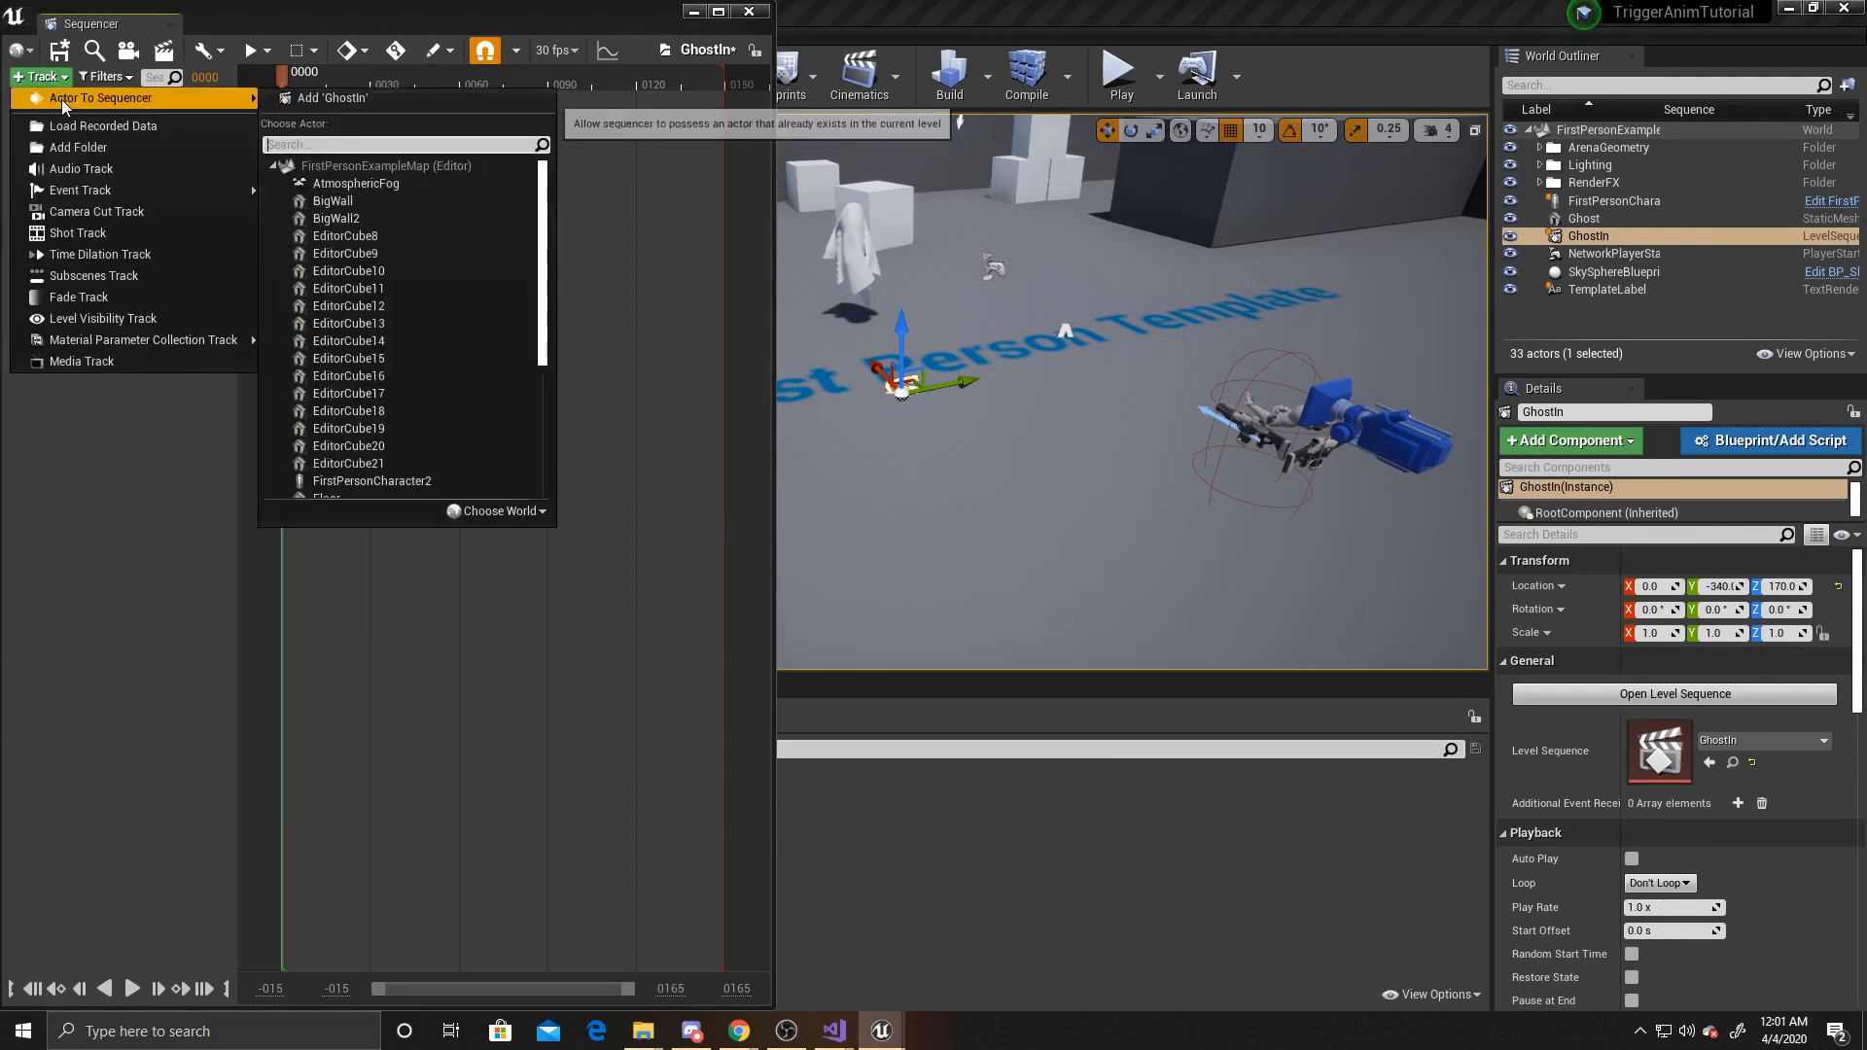
scroll(358, 307, down, 3)
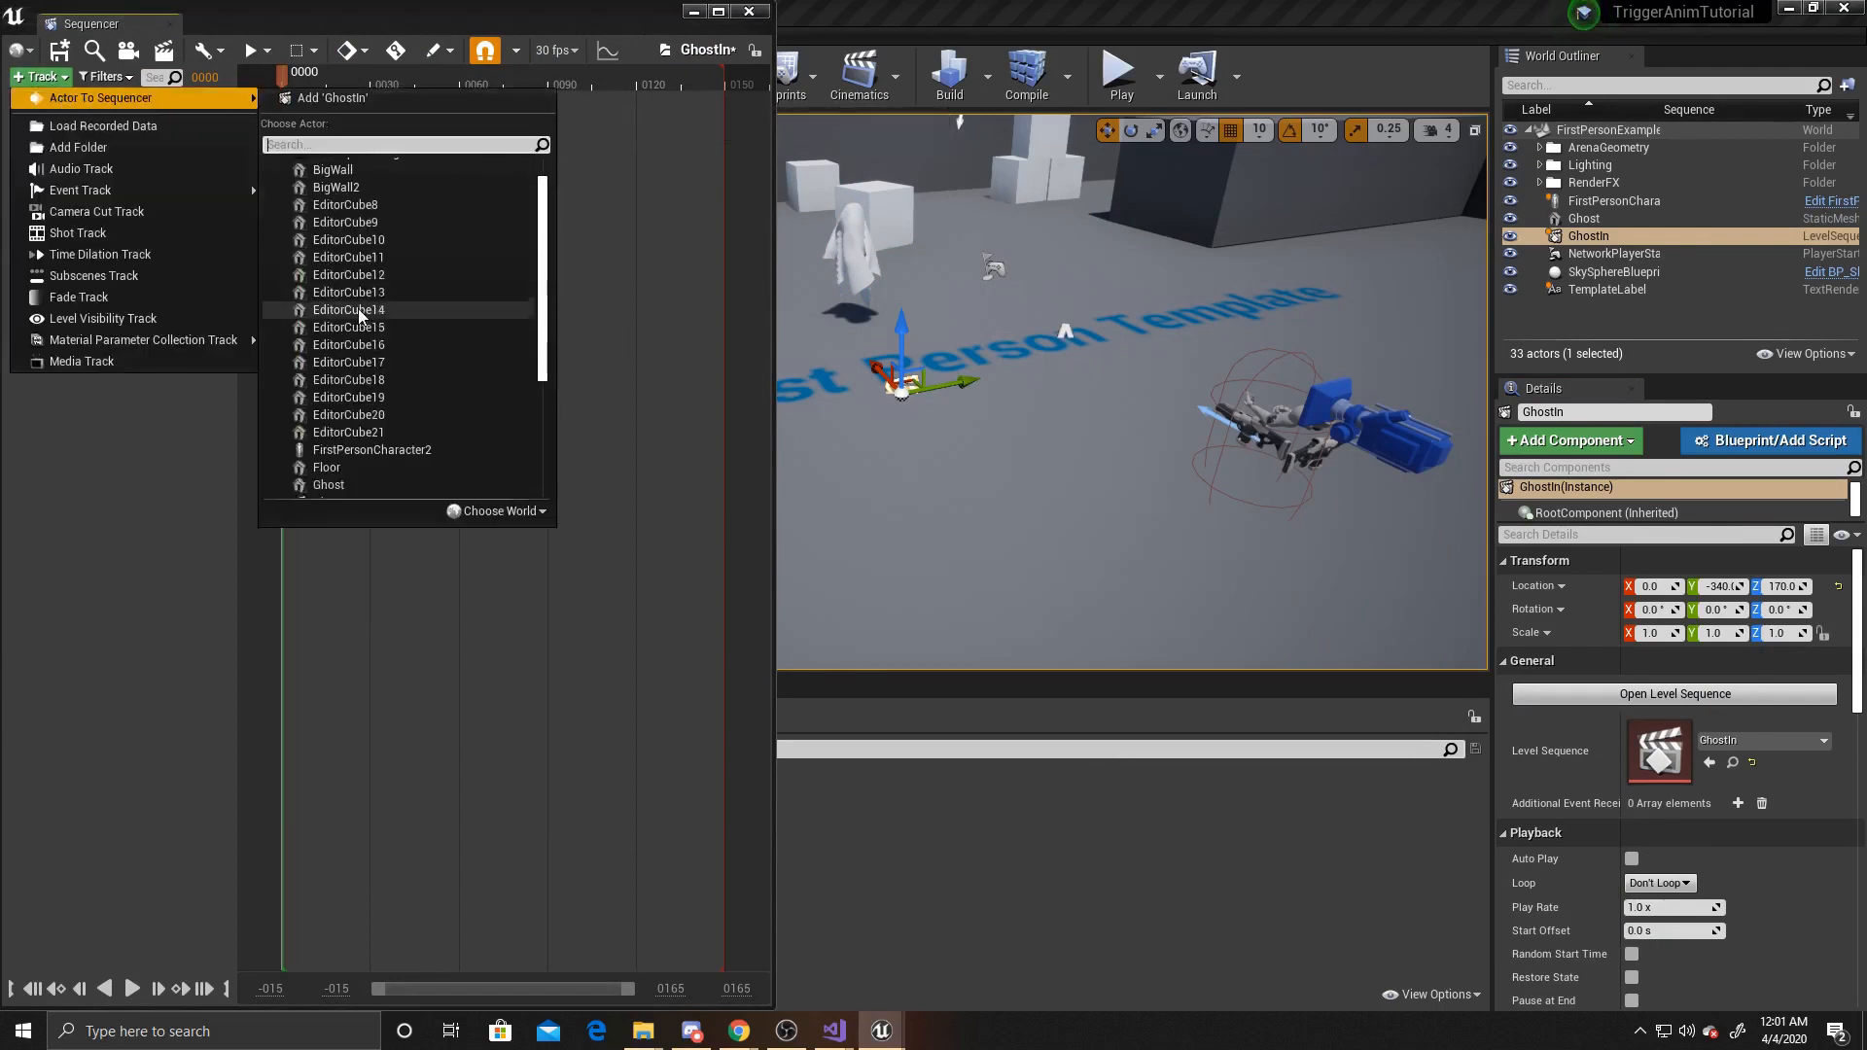
click(369, 424)
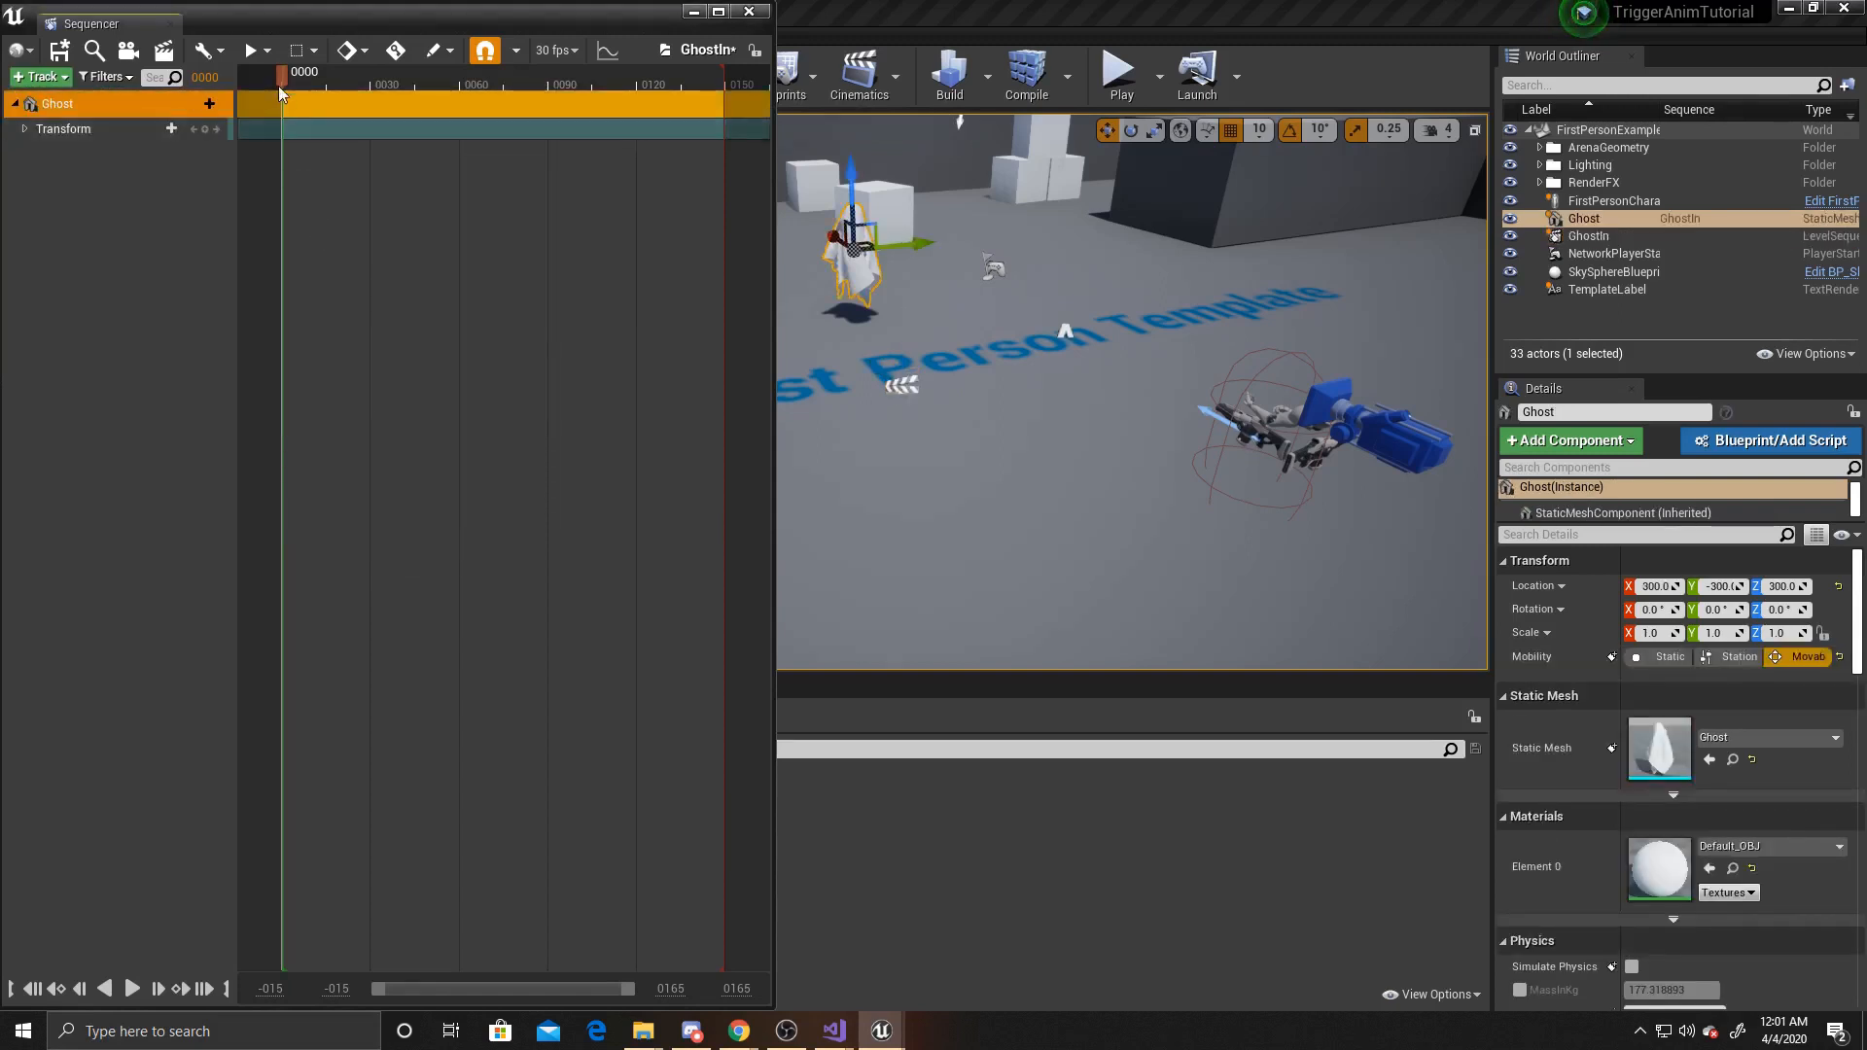
Step: Set the sequence's playback end to frame 90
click(268, 53)
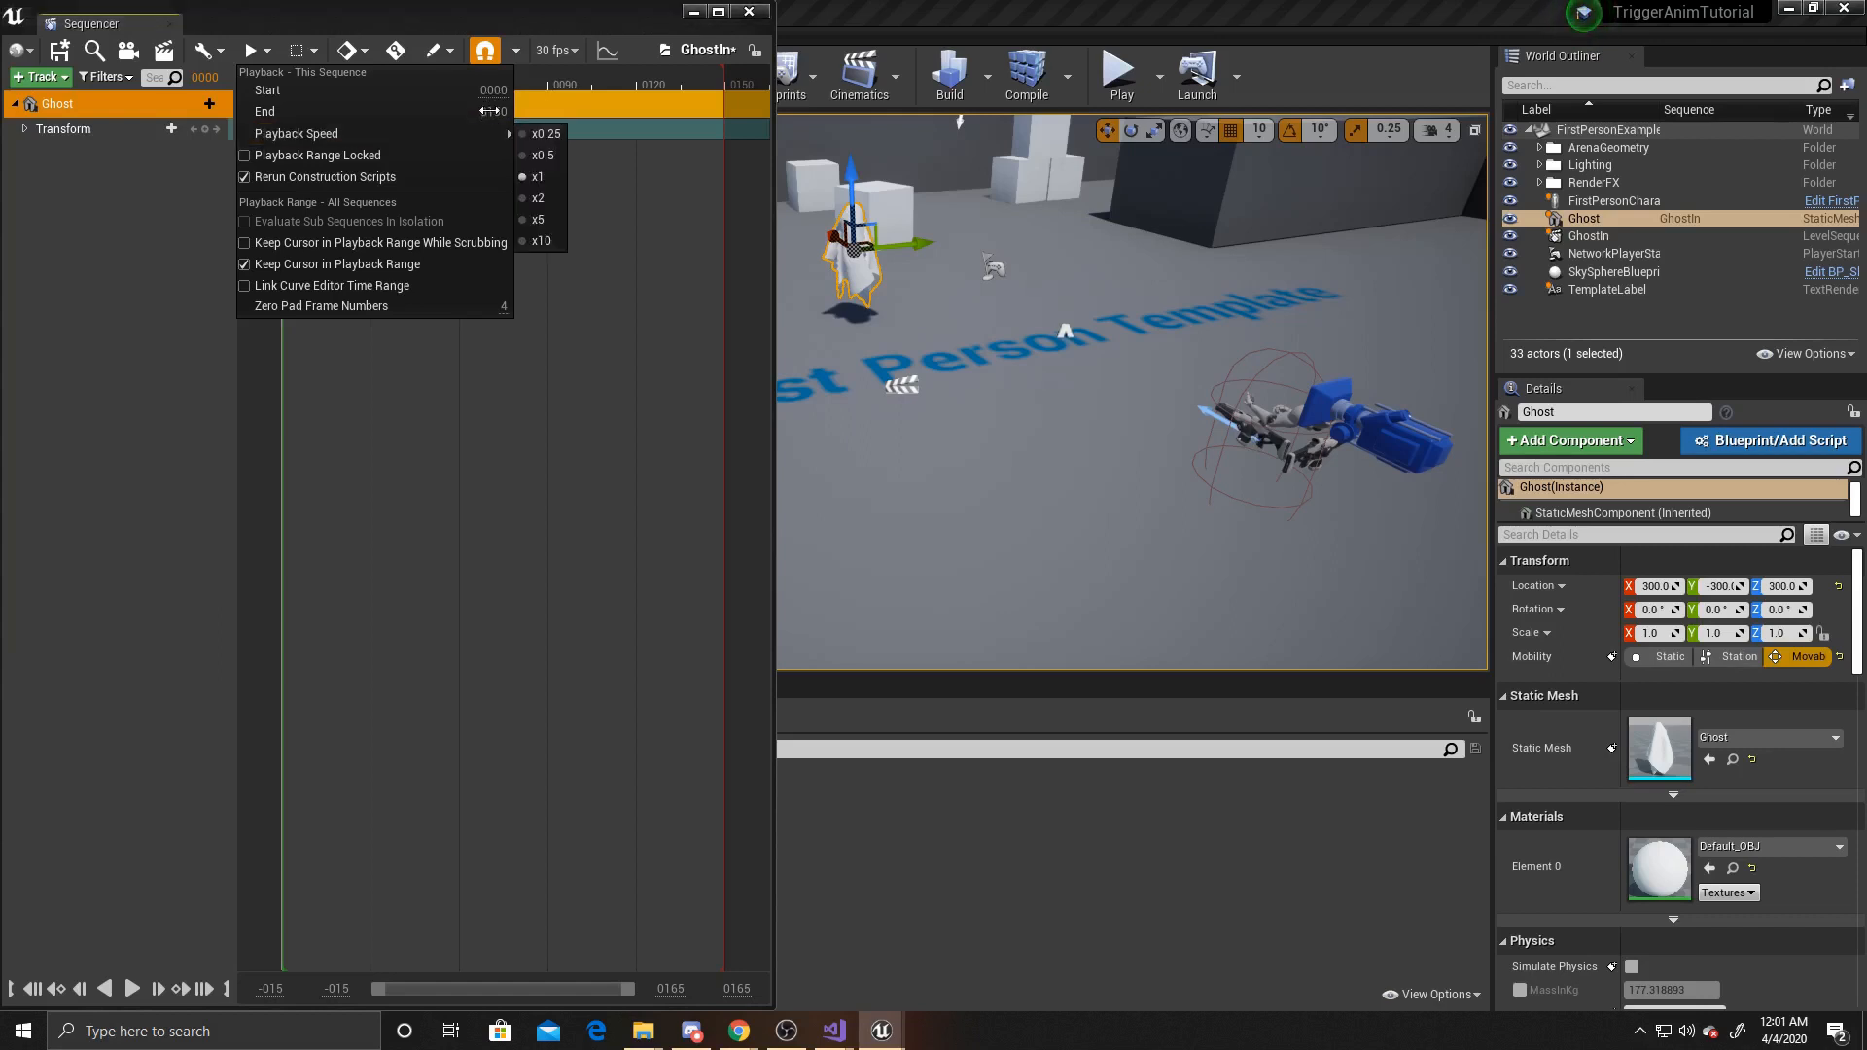
click(493, 111)
text(90)
key(Return)
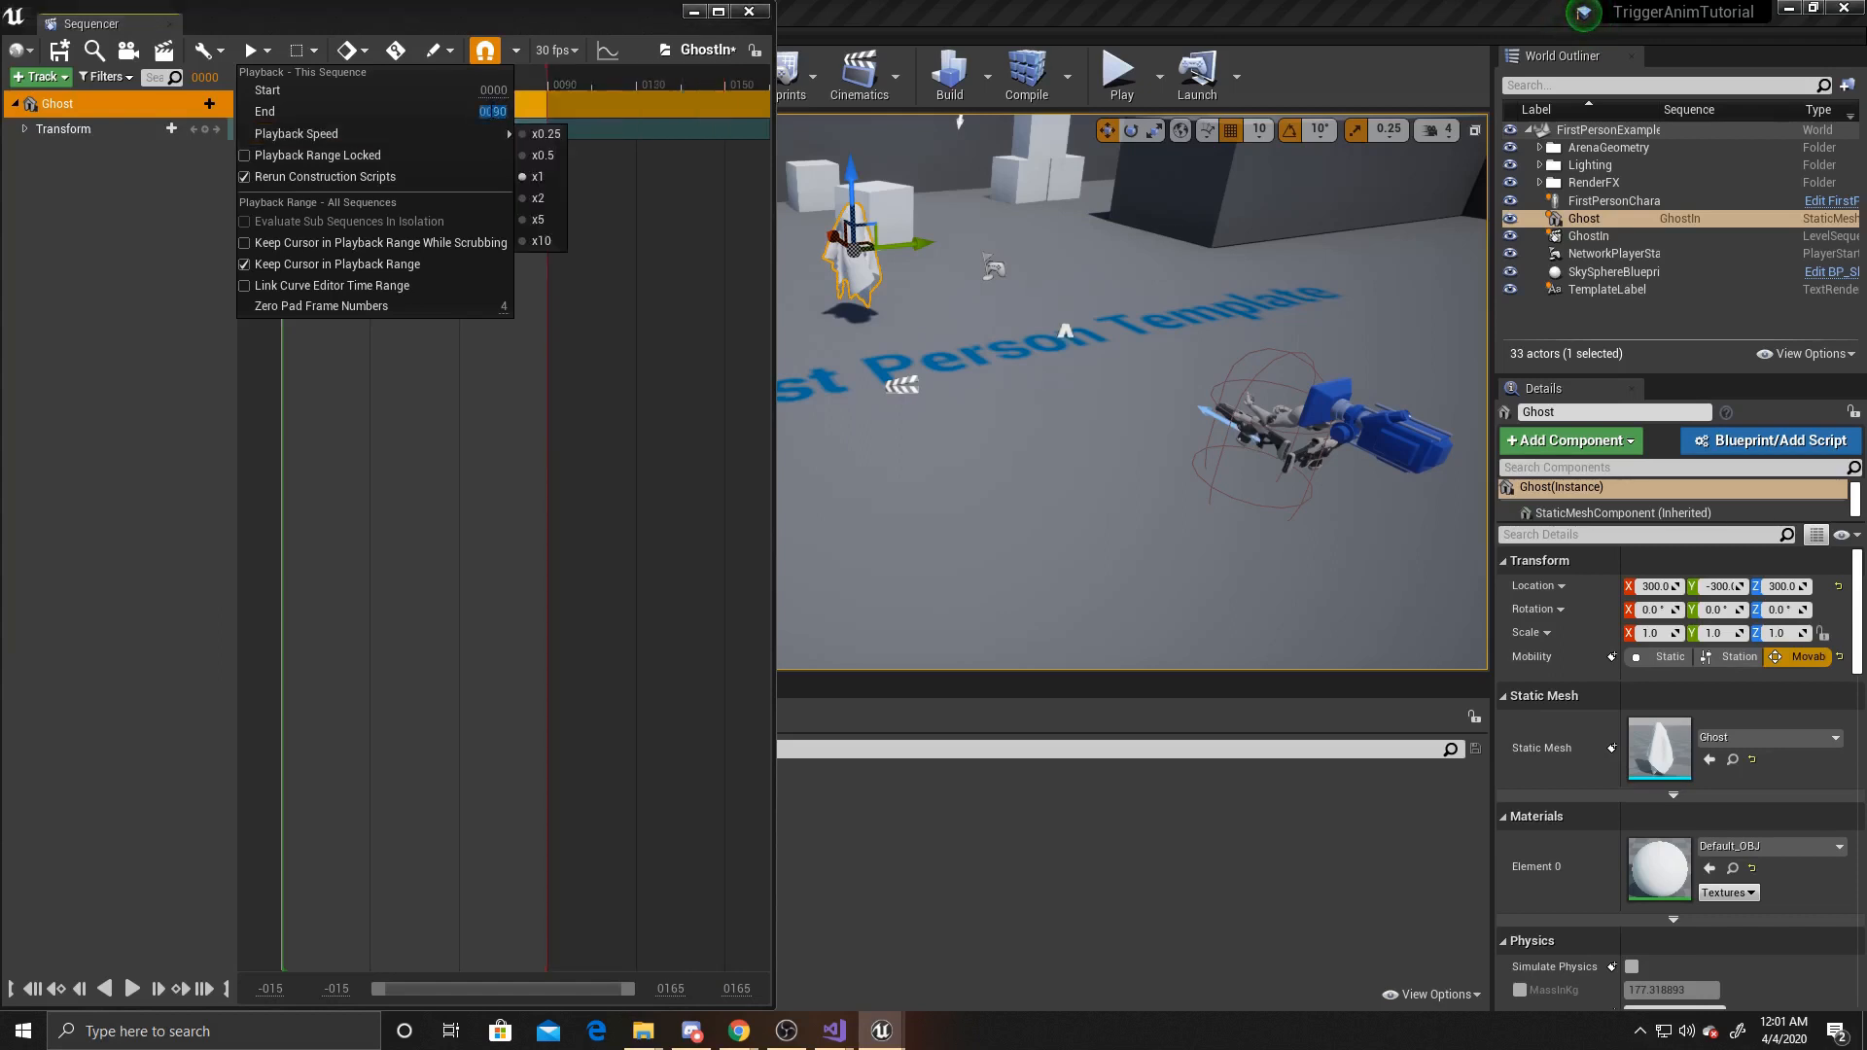
click(409, 17)
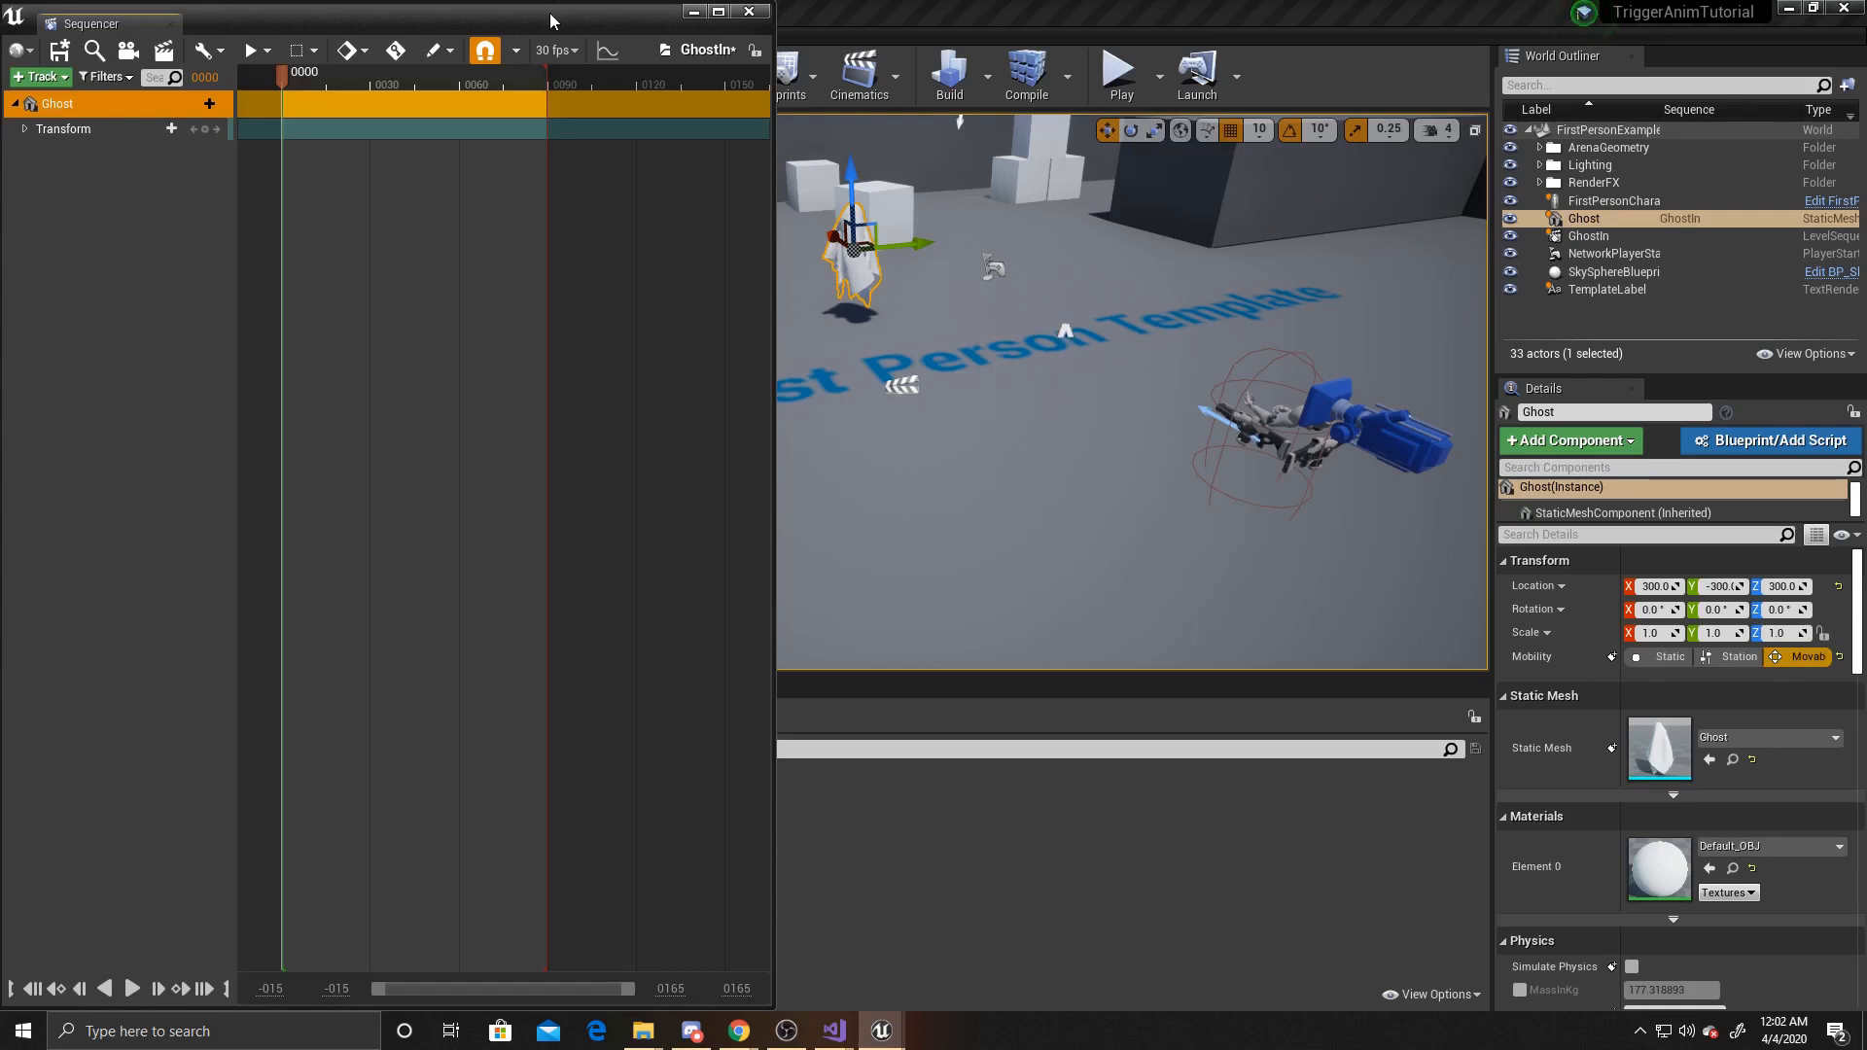
Step: Expand the Ghost's Transform and Location channels and add a Y location keyframe at frame 0
click(25, 129)
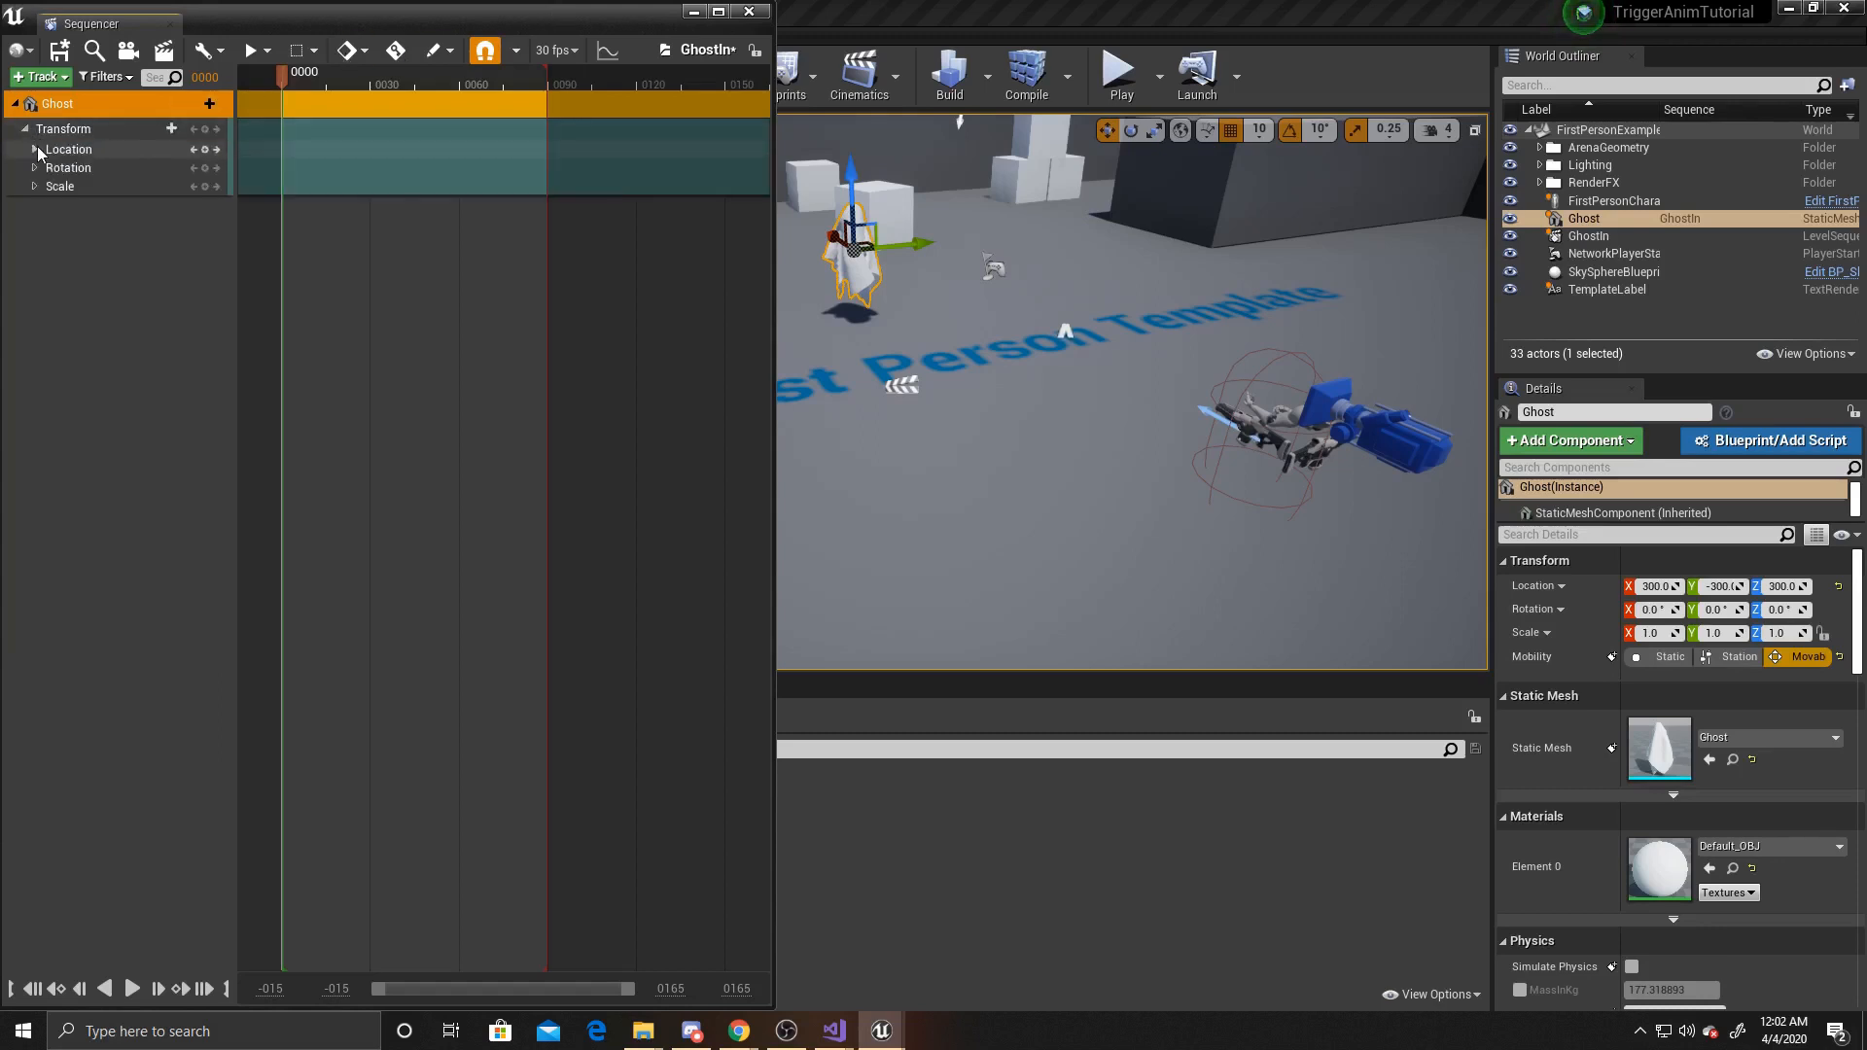
click(34, 149)
click(66, 181)
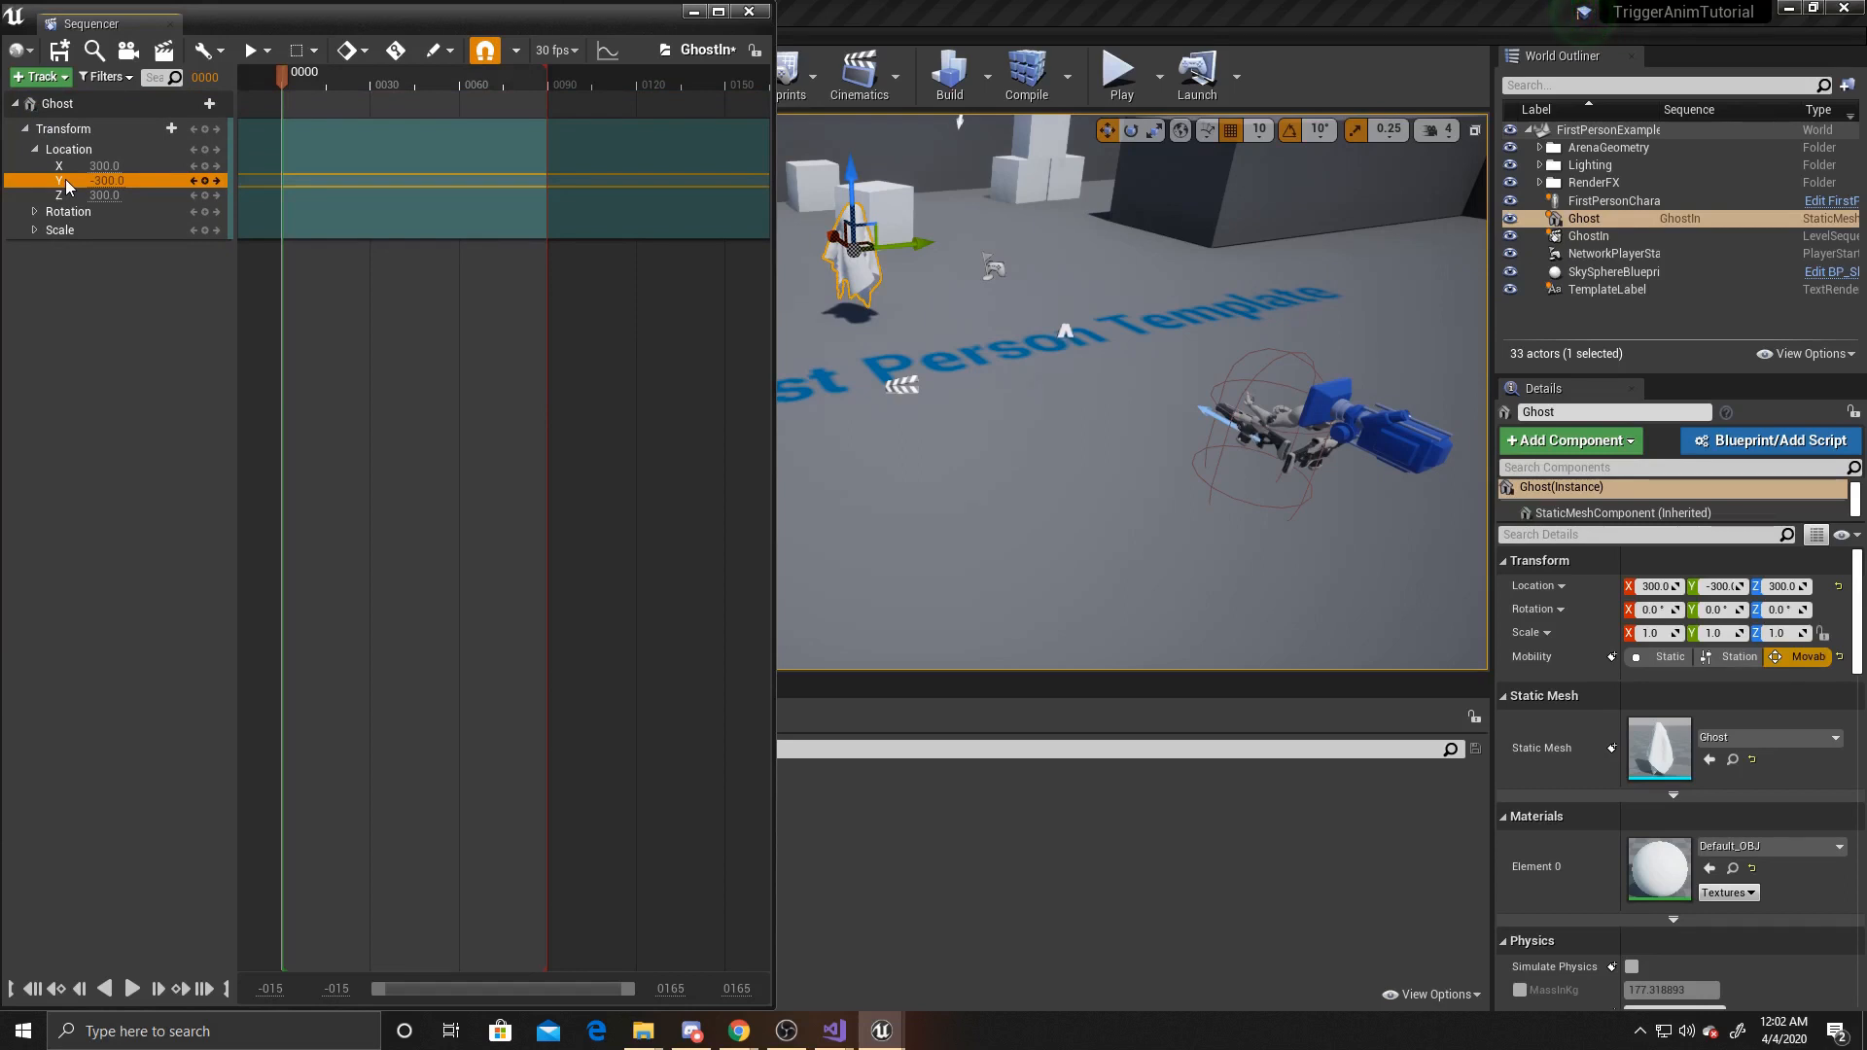
click(59, 133)
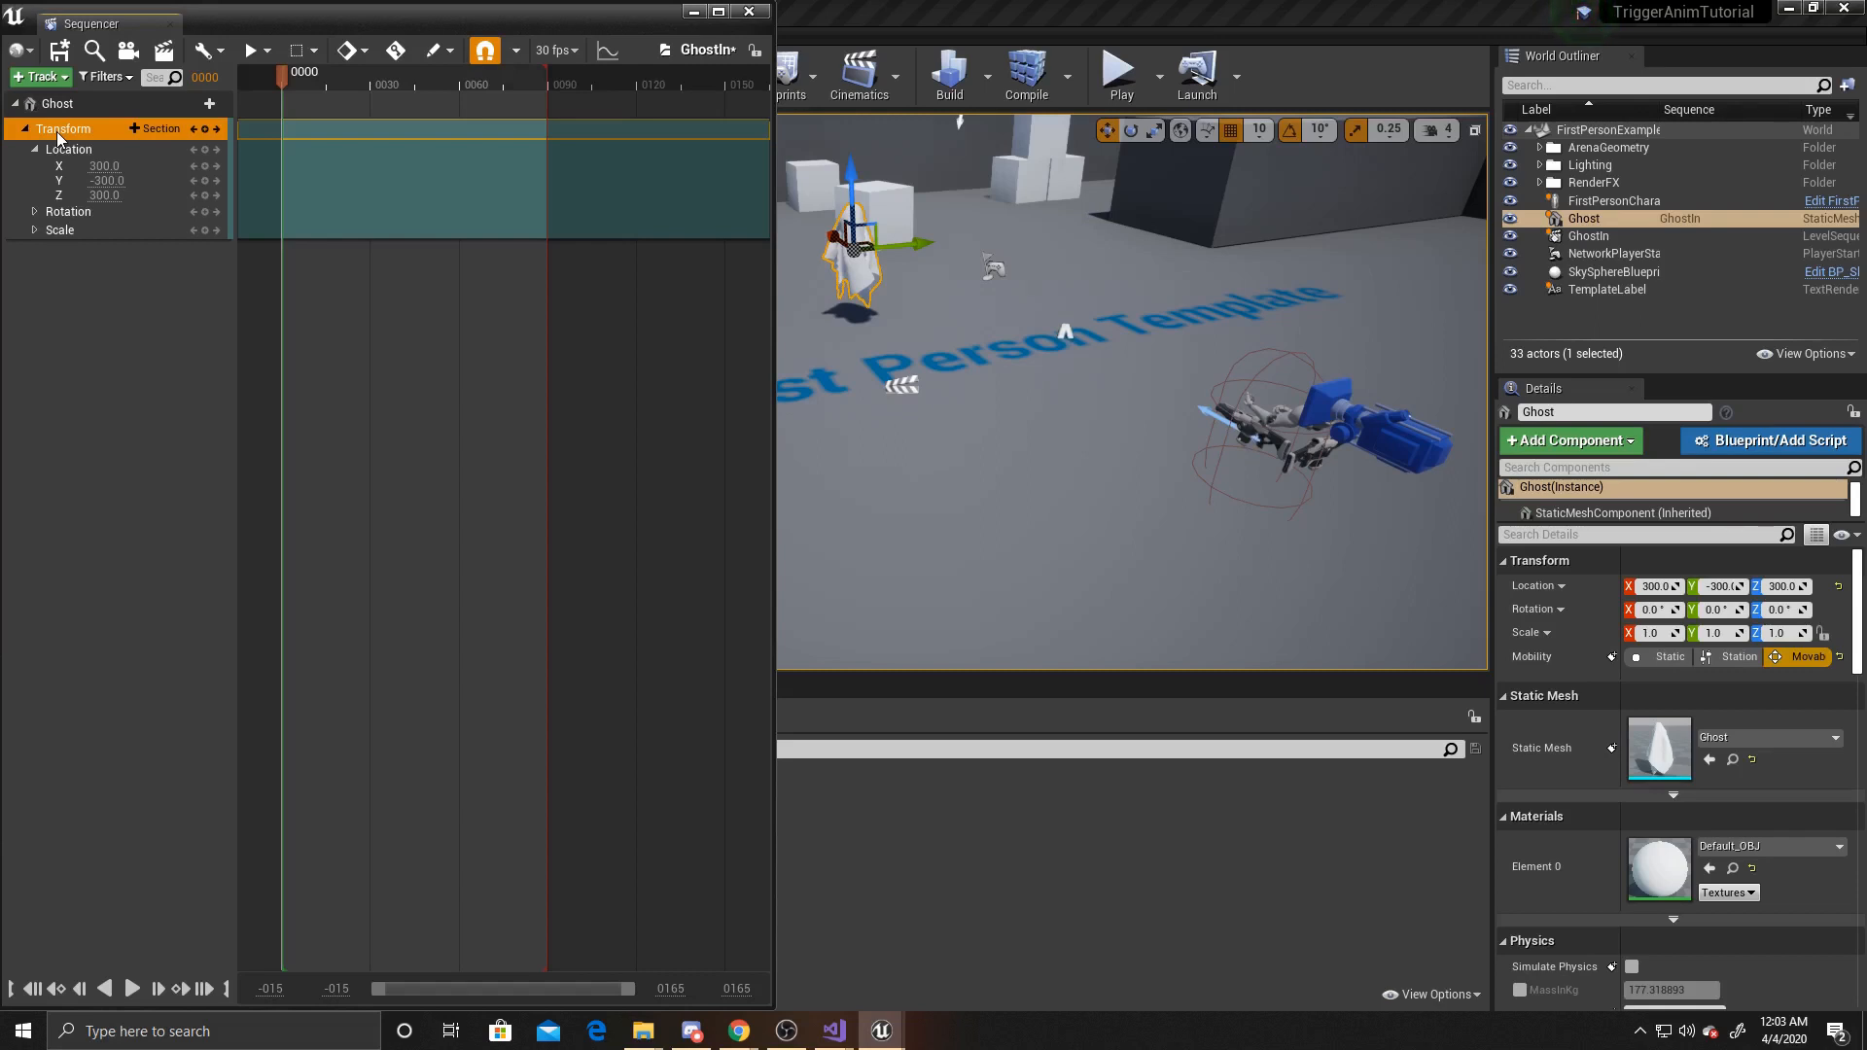
click(54, 183)
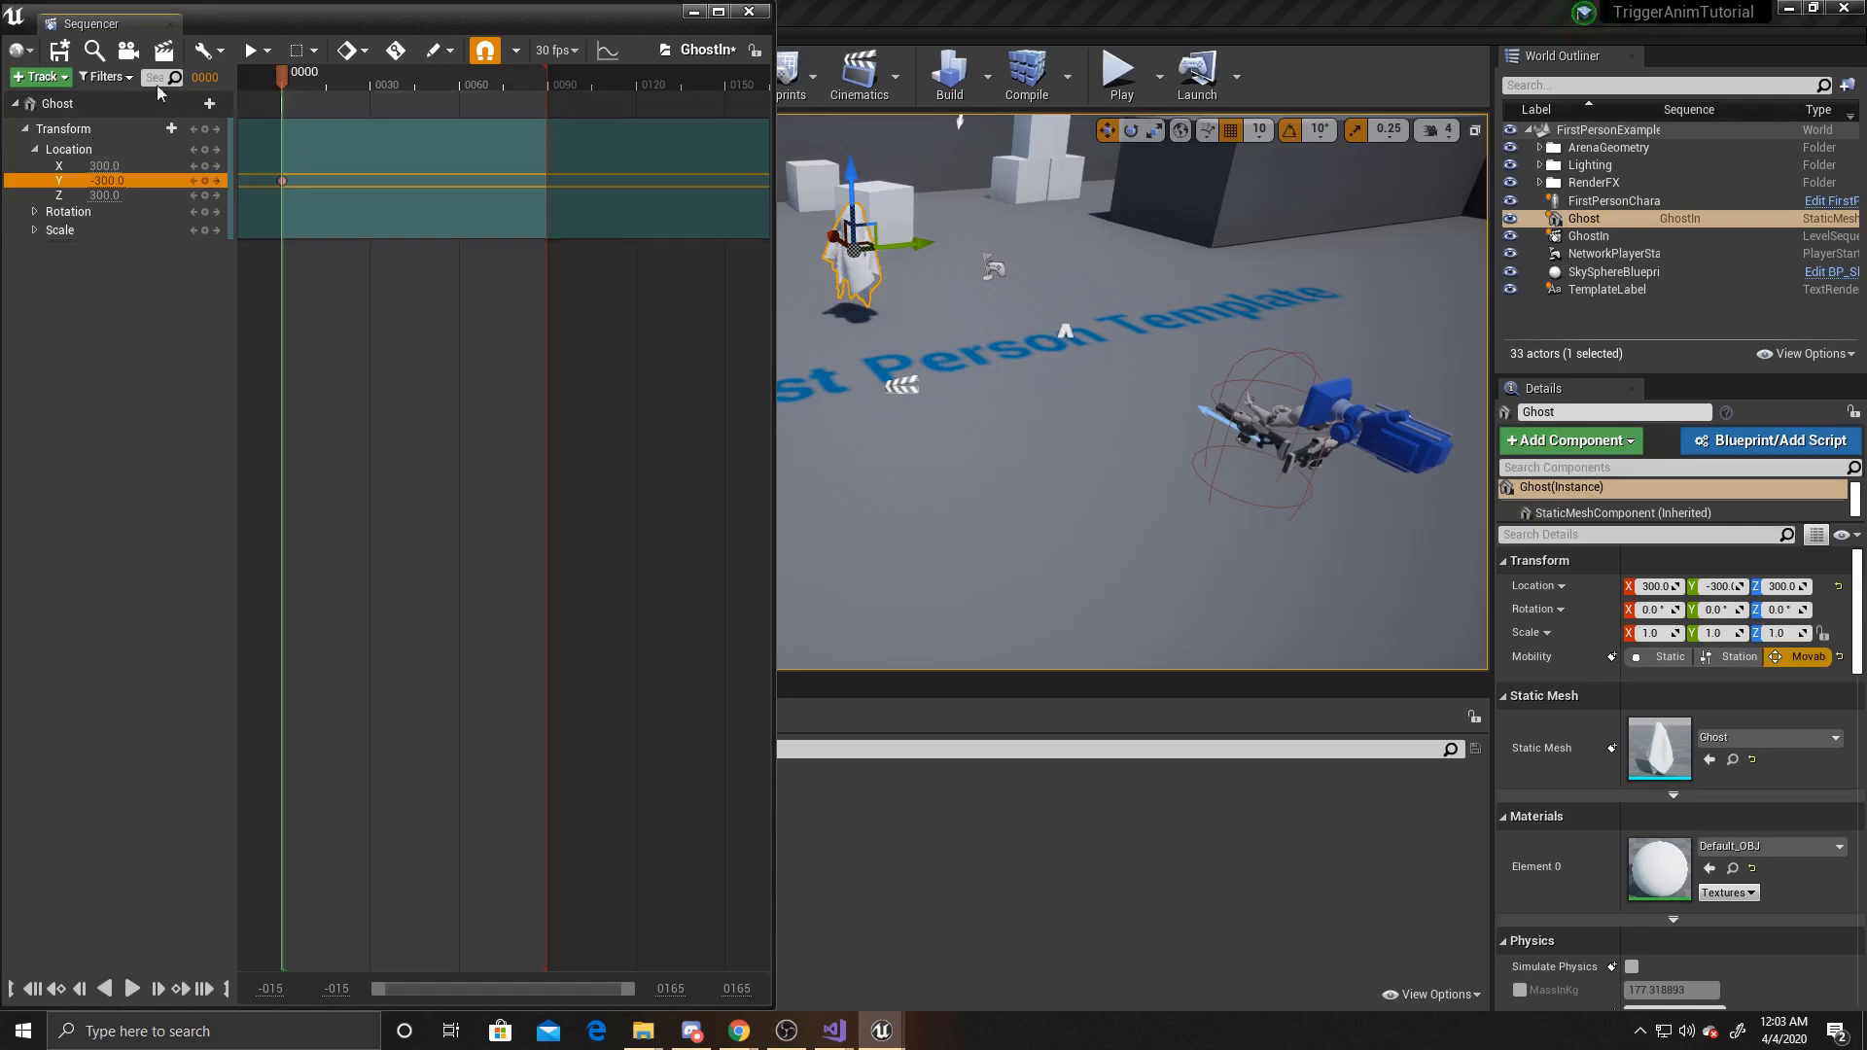
Step: At frame 60, move the Ghost along the Y axis to -90 and keyframe its Y location
click(433, 86)
drag(429, 88, 454, 86)
drag(908, 250, 1007, 240)
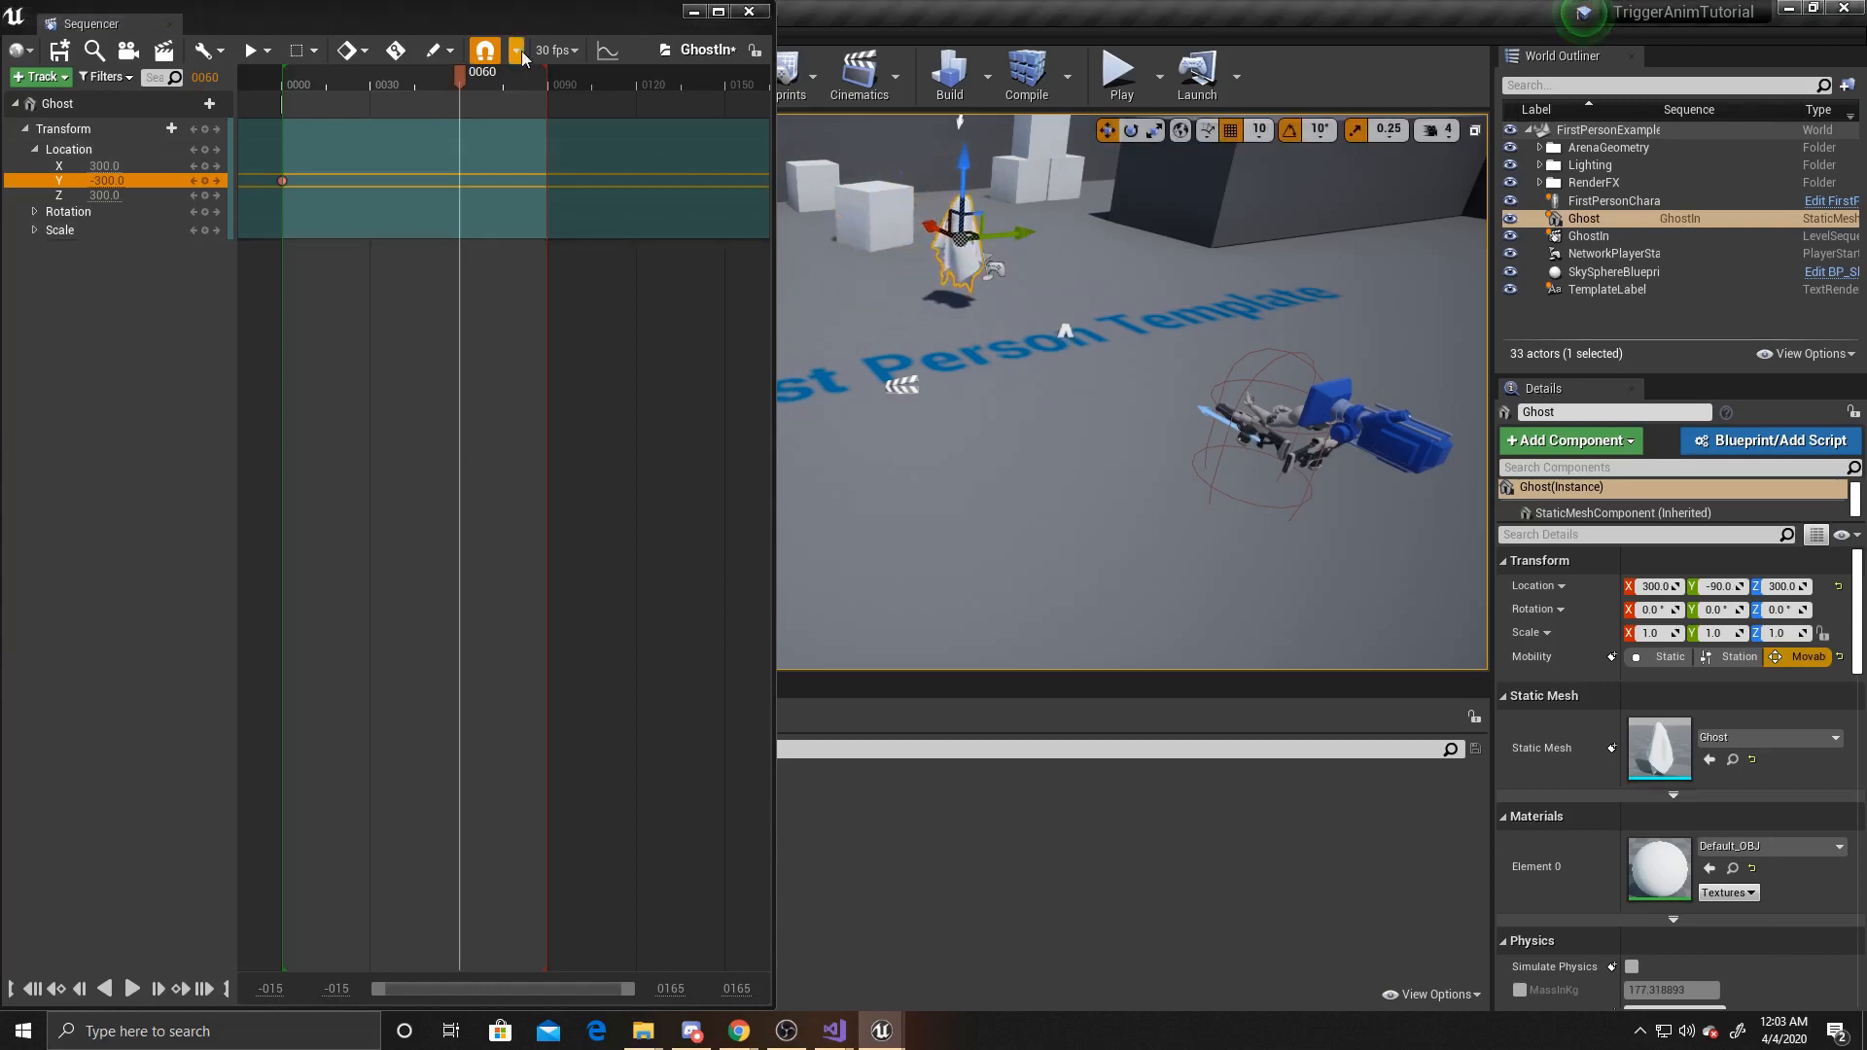
click(532, 20)
key(Return)
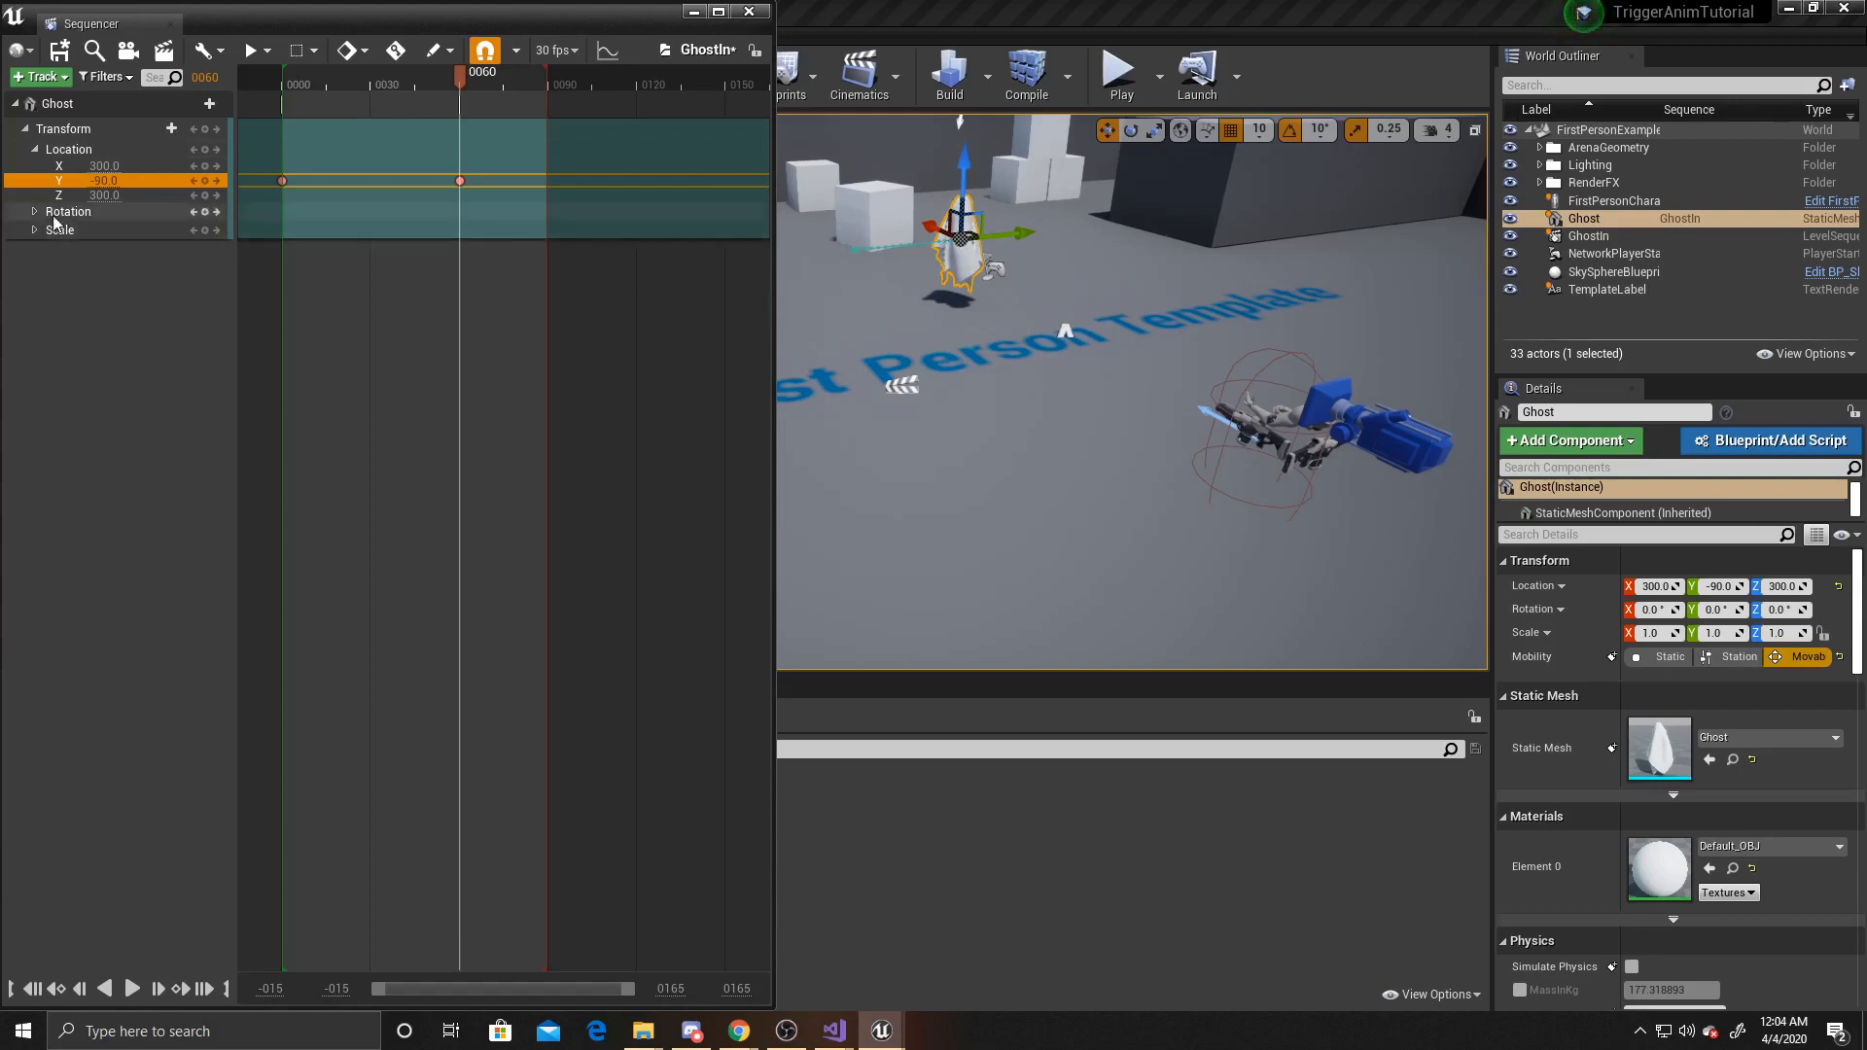
Step: Expand the Ghost's Rotation channels and add a Yaw keyframe at frame 60
click(34, 212)
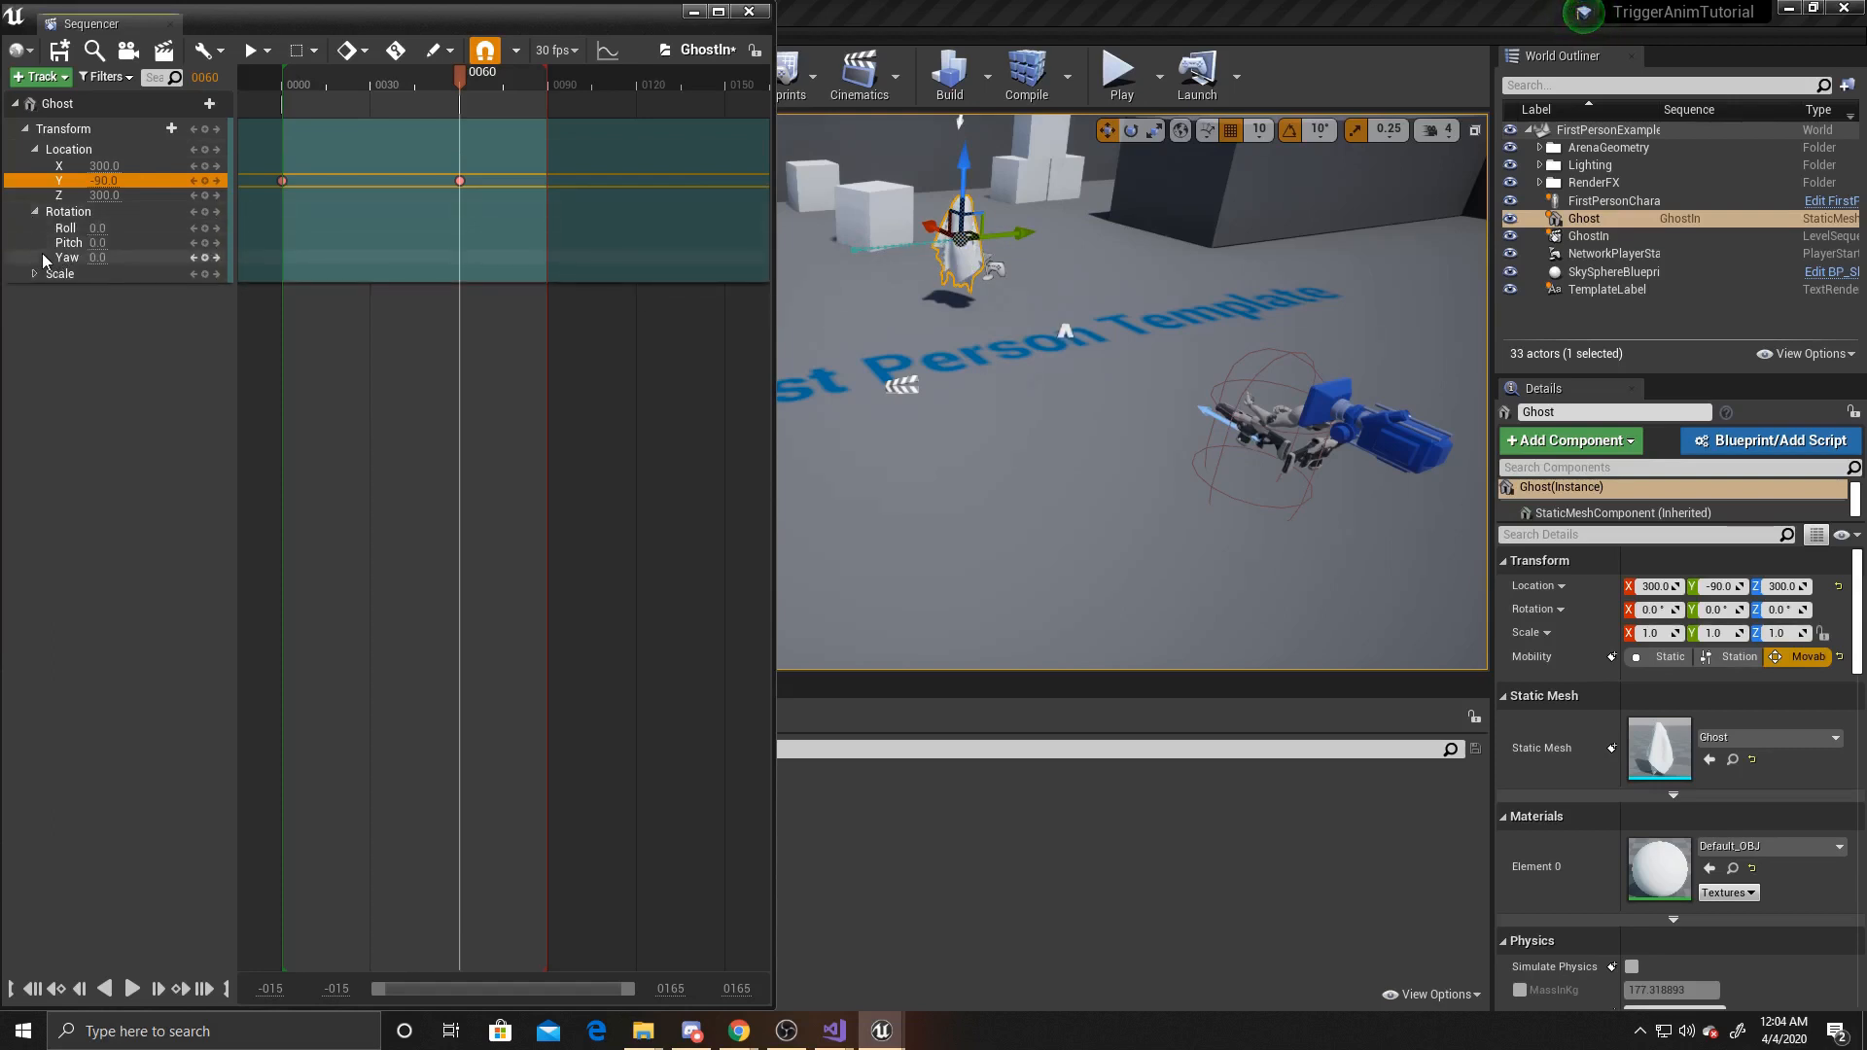
click(45, 259)
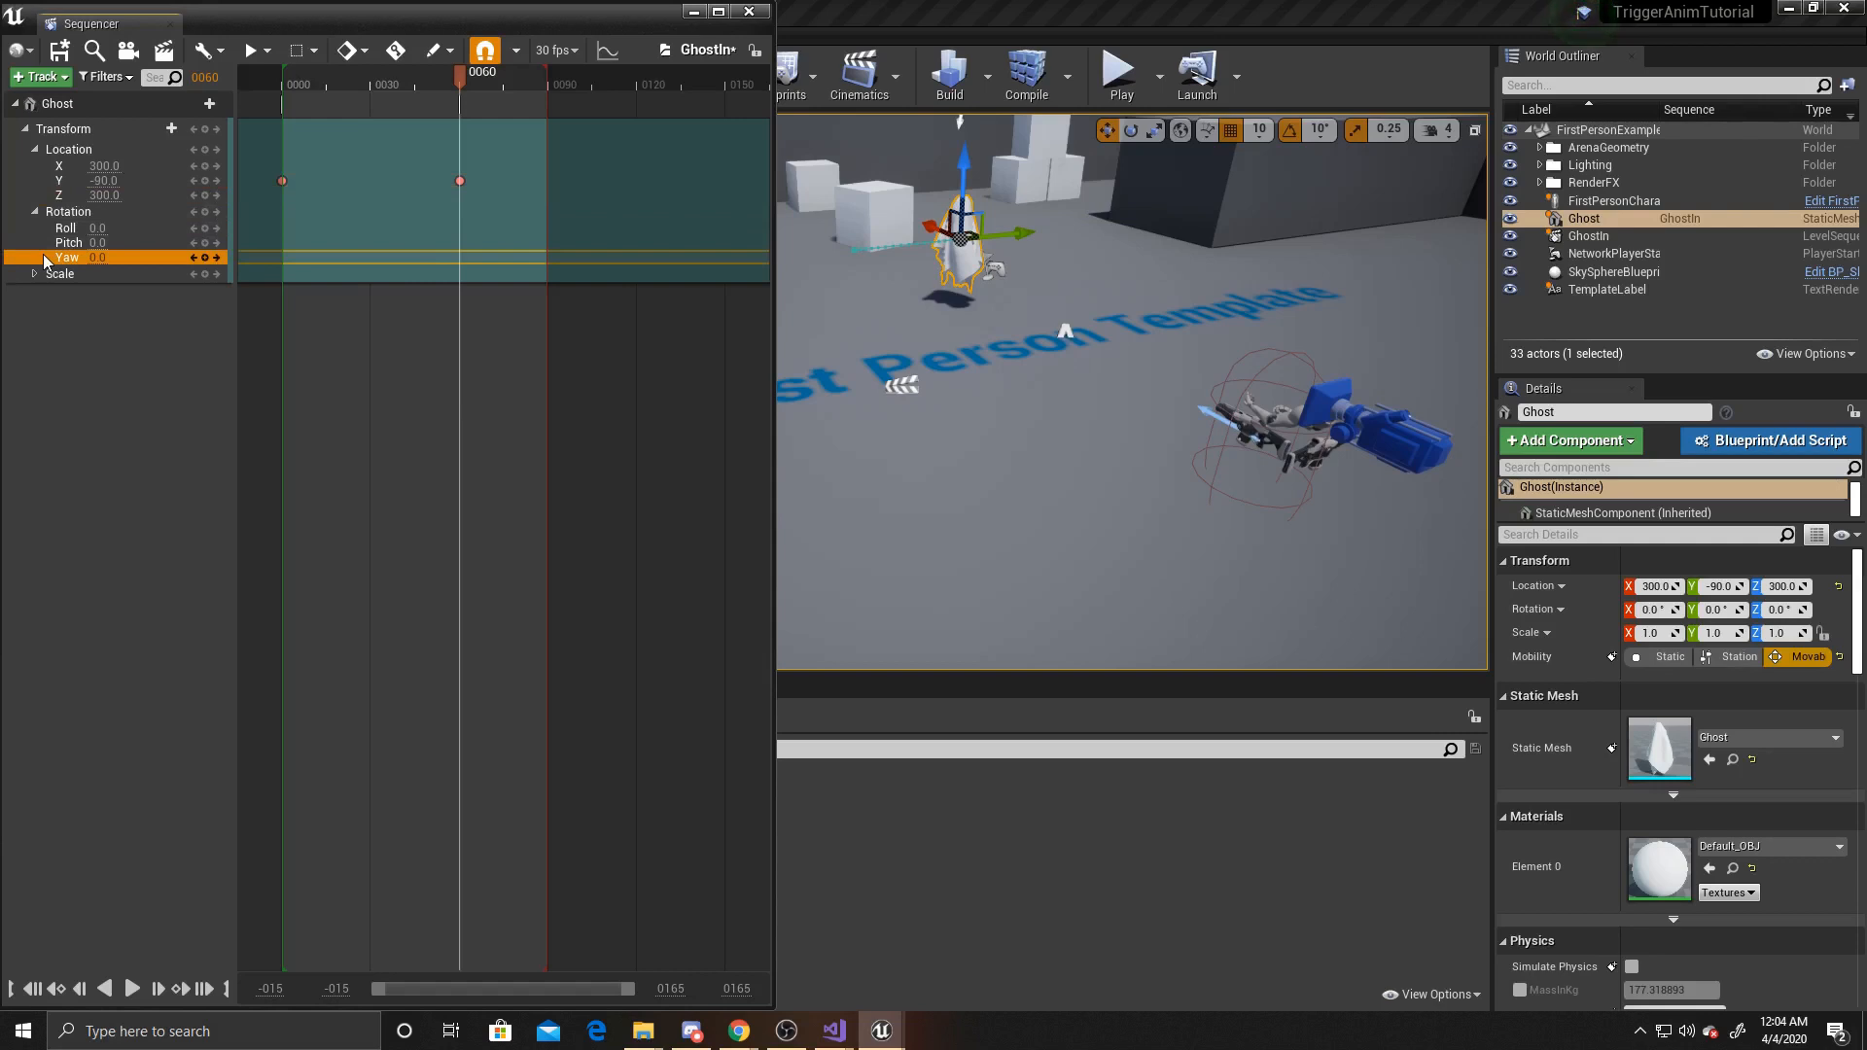
key(Return)
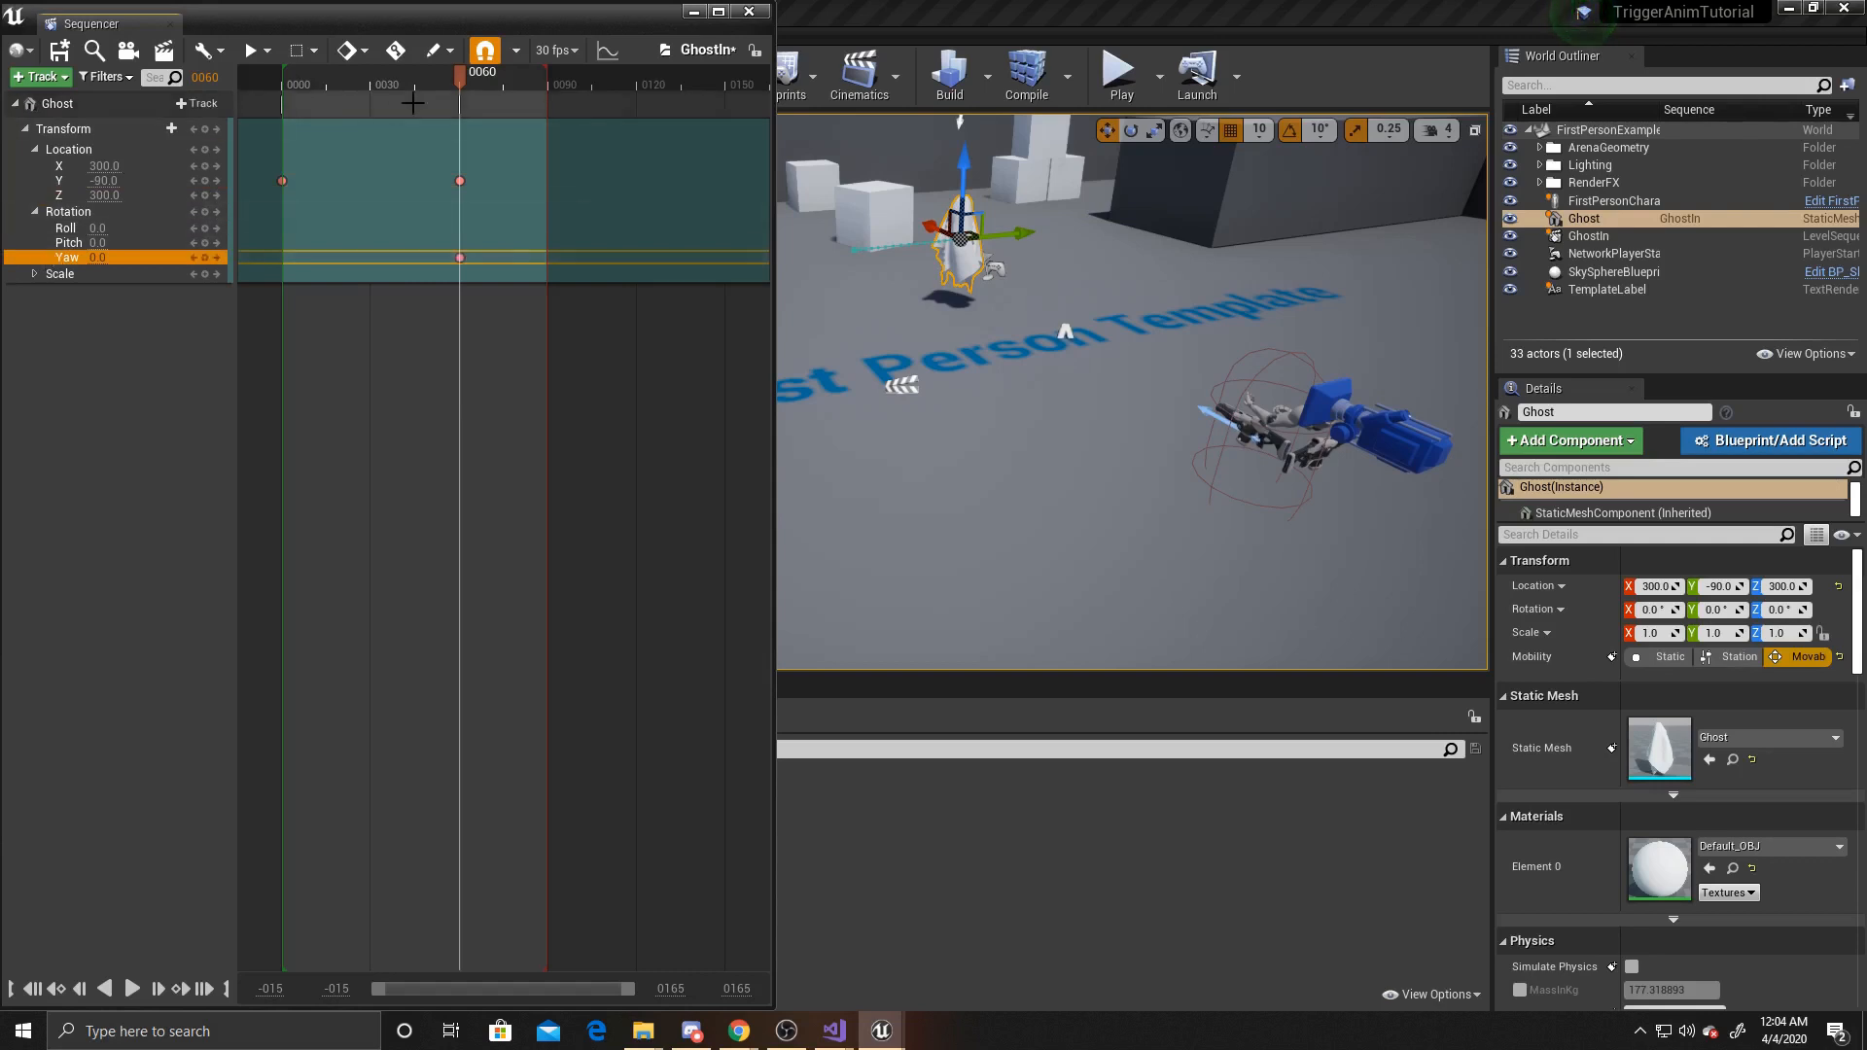
Step: At frame 70, rotate the Ghost to a yaw of about 100 degrees and keyframe the Yaw channel
drag(463, 81, 490, 89)
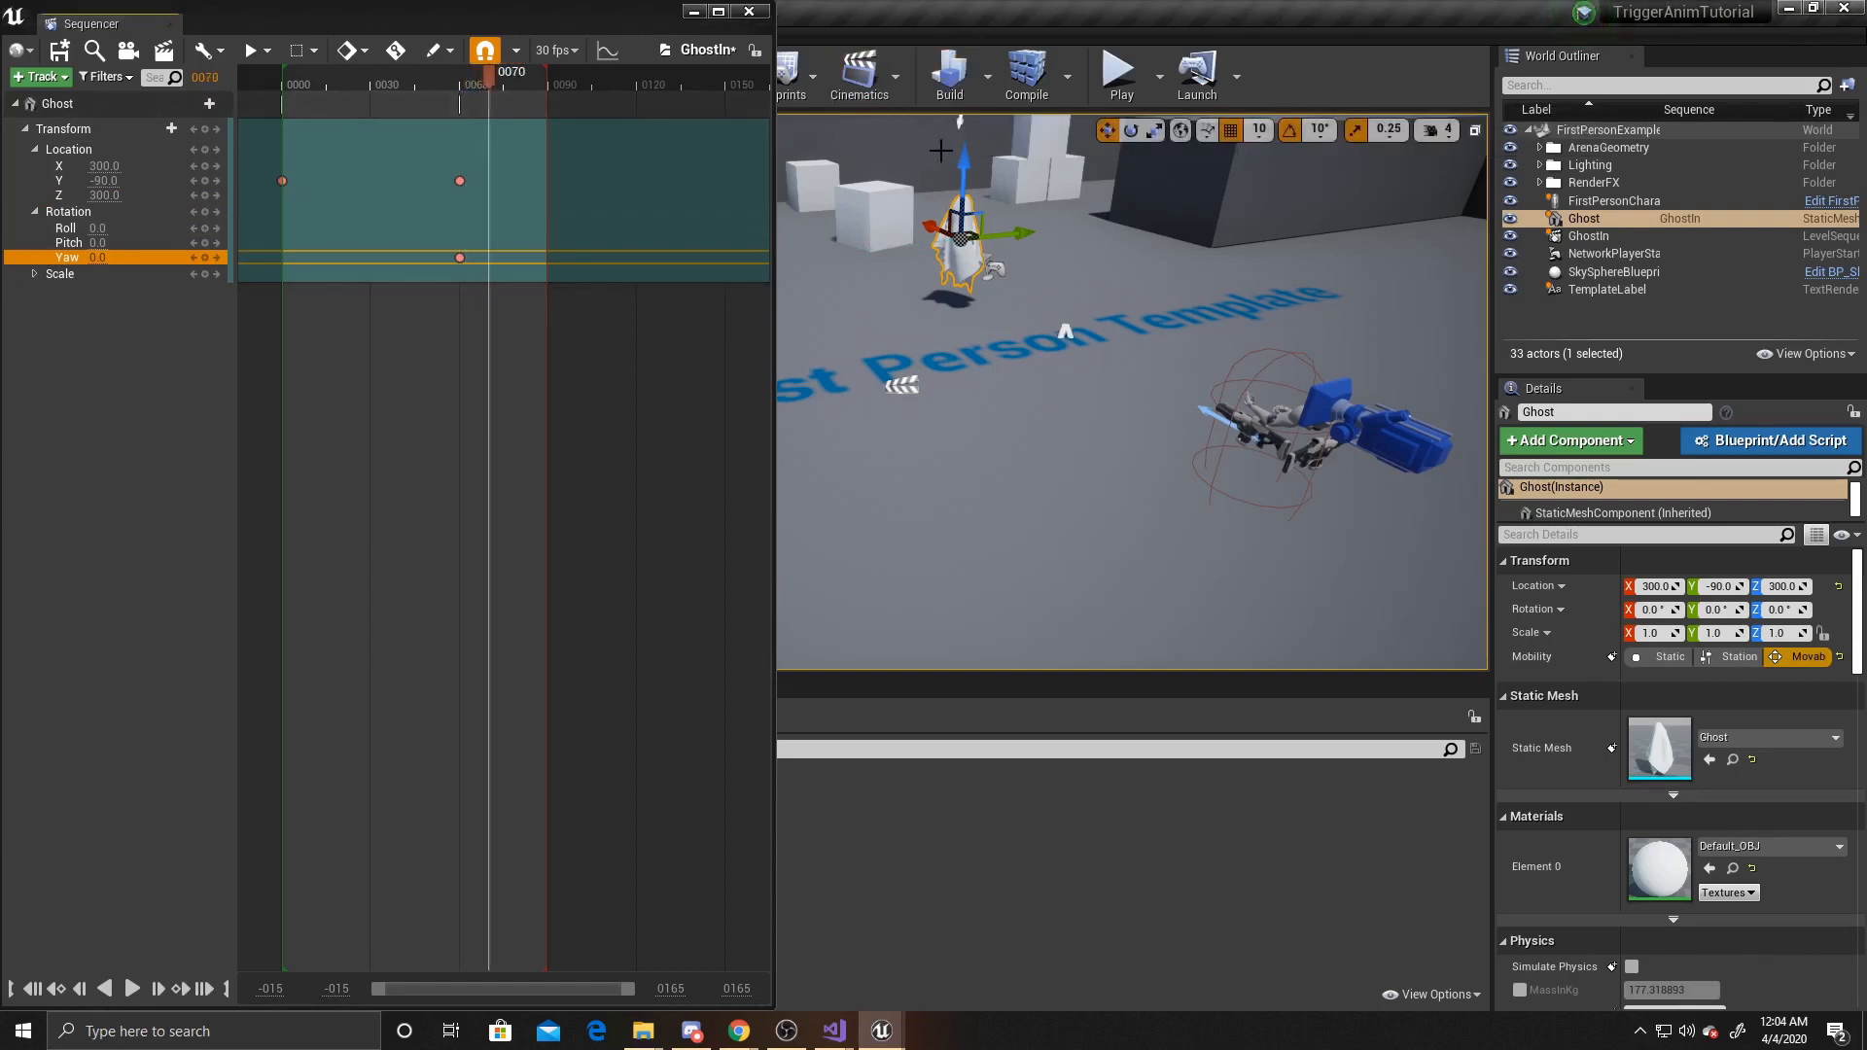
key(e)
drag(974, 261, 1109, 260)
click(515, 22)
key(Return)
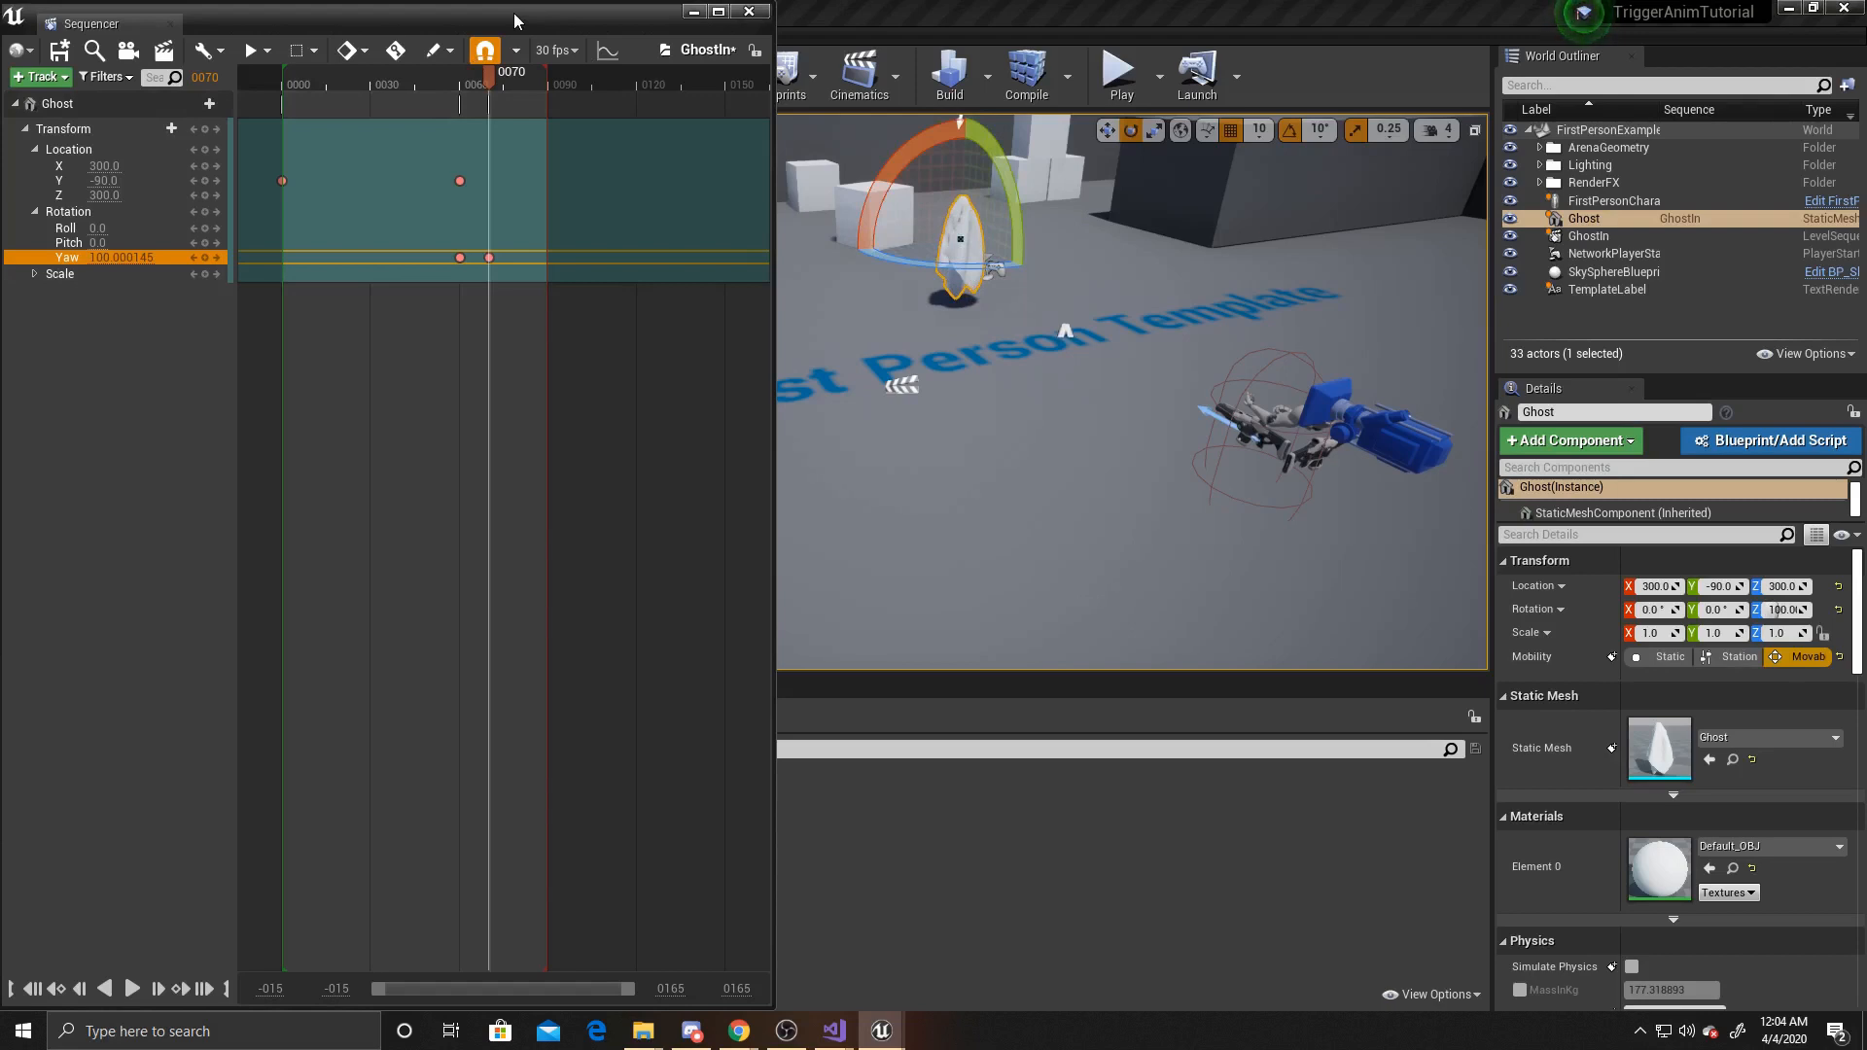
Step: Play the GhostIn sequence from frame 0 to preview the Ghost's movement and turn
click(284, 76)
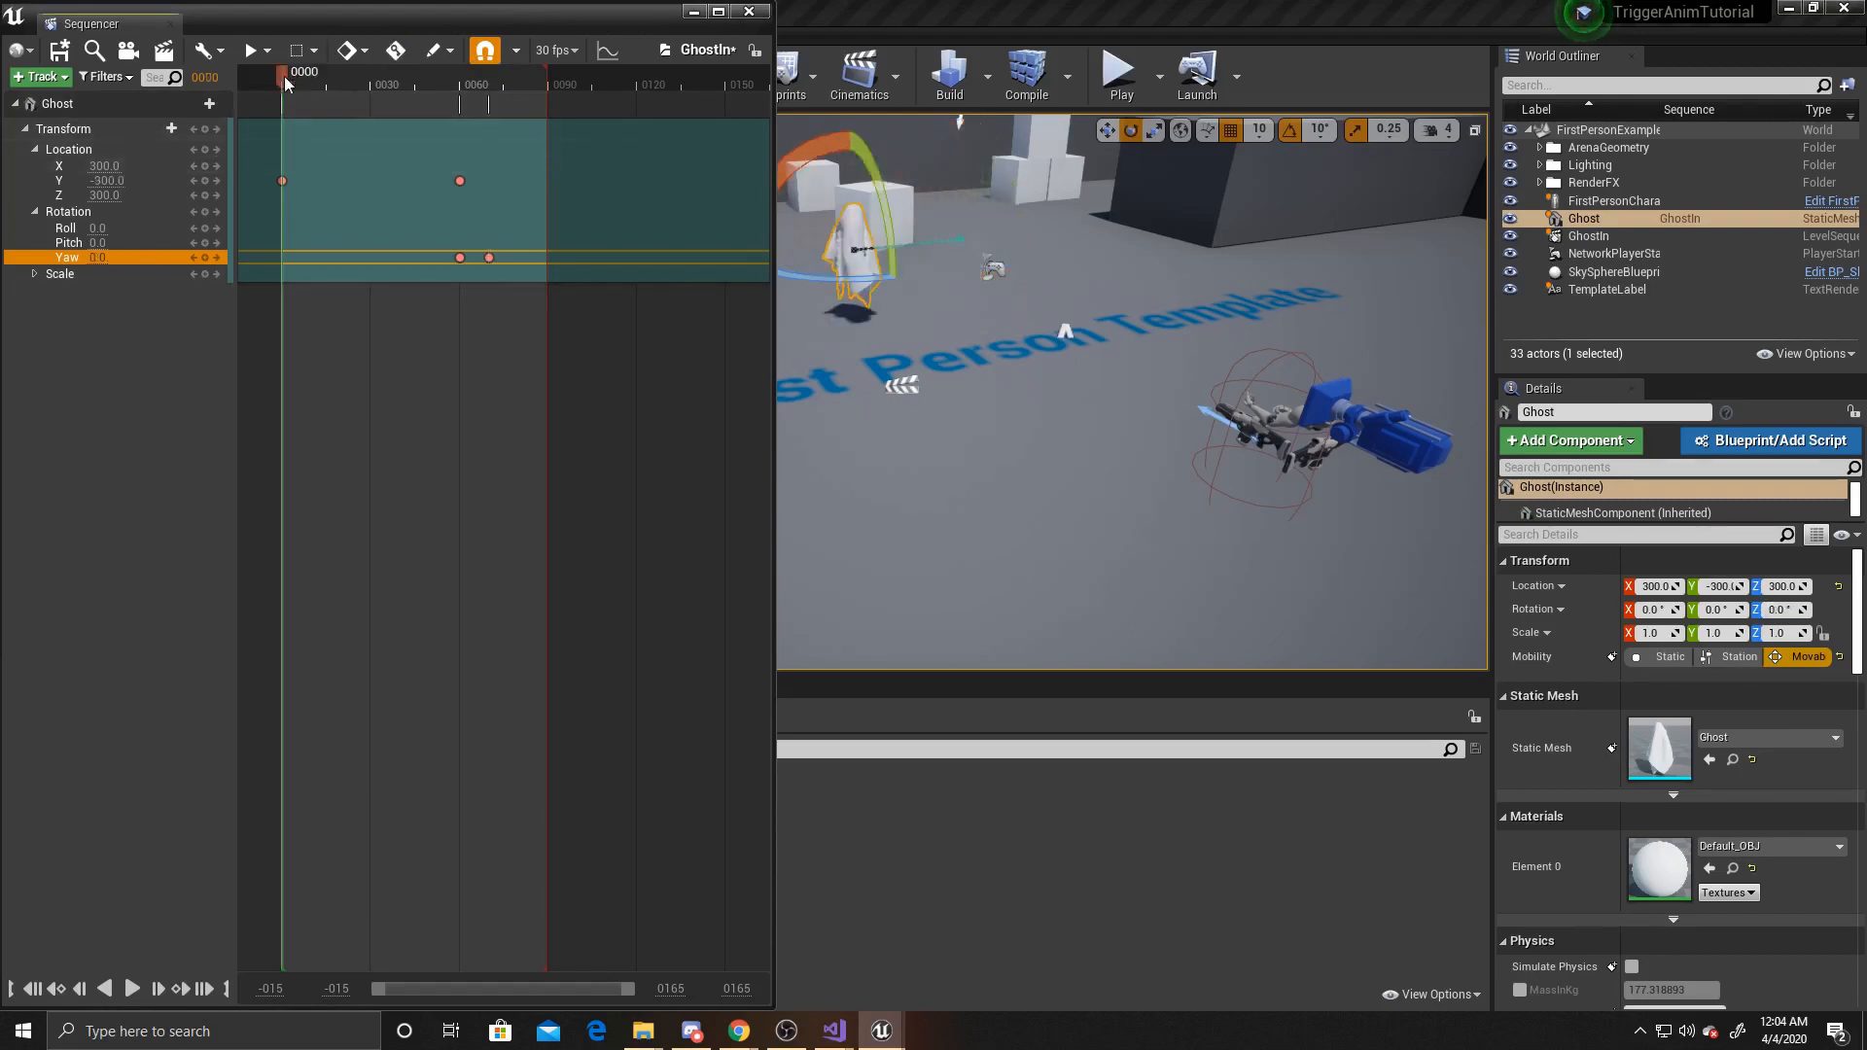
click(132, 988)
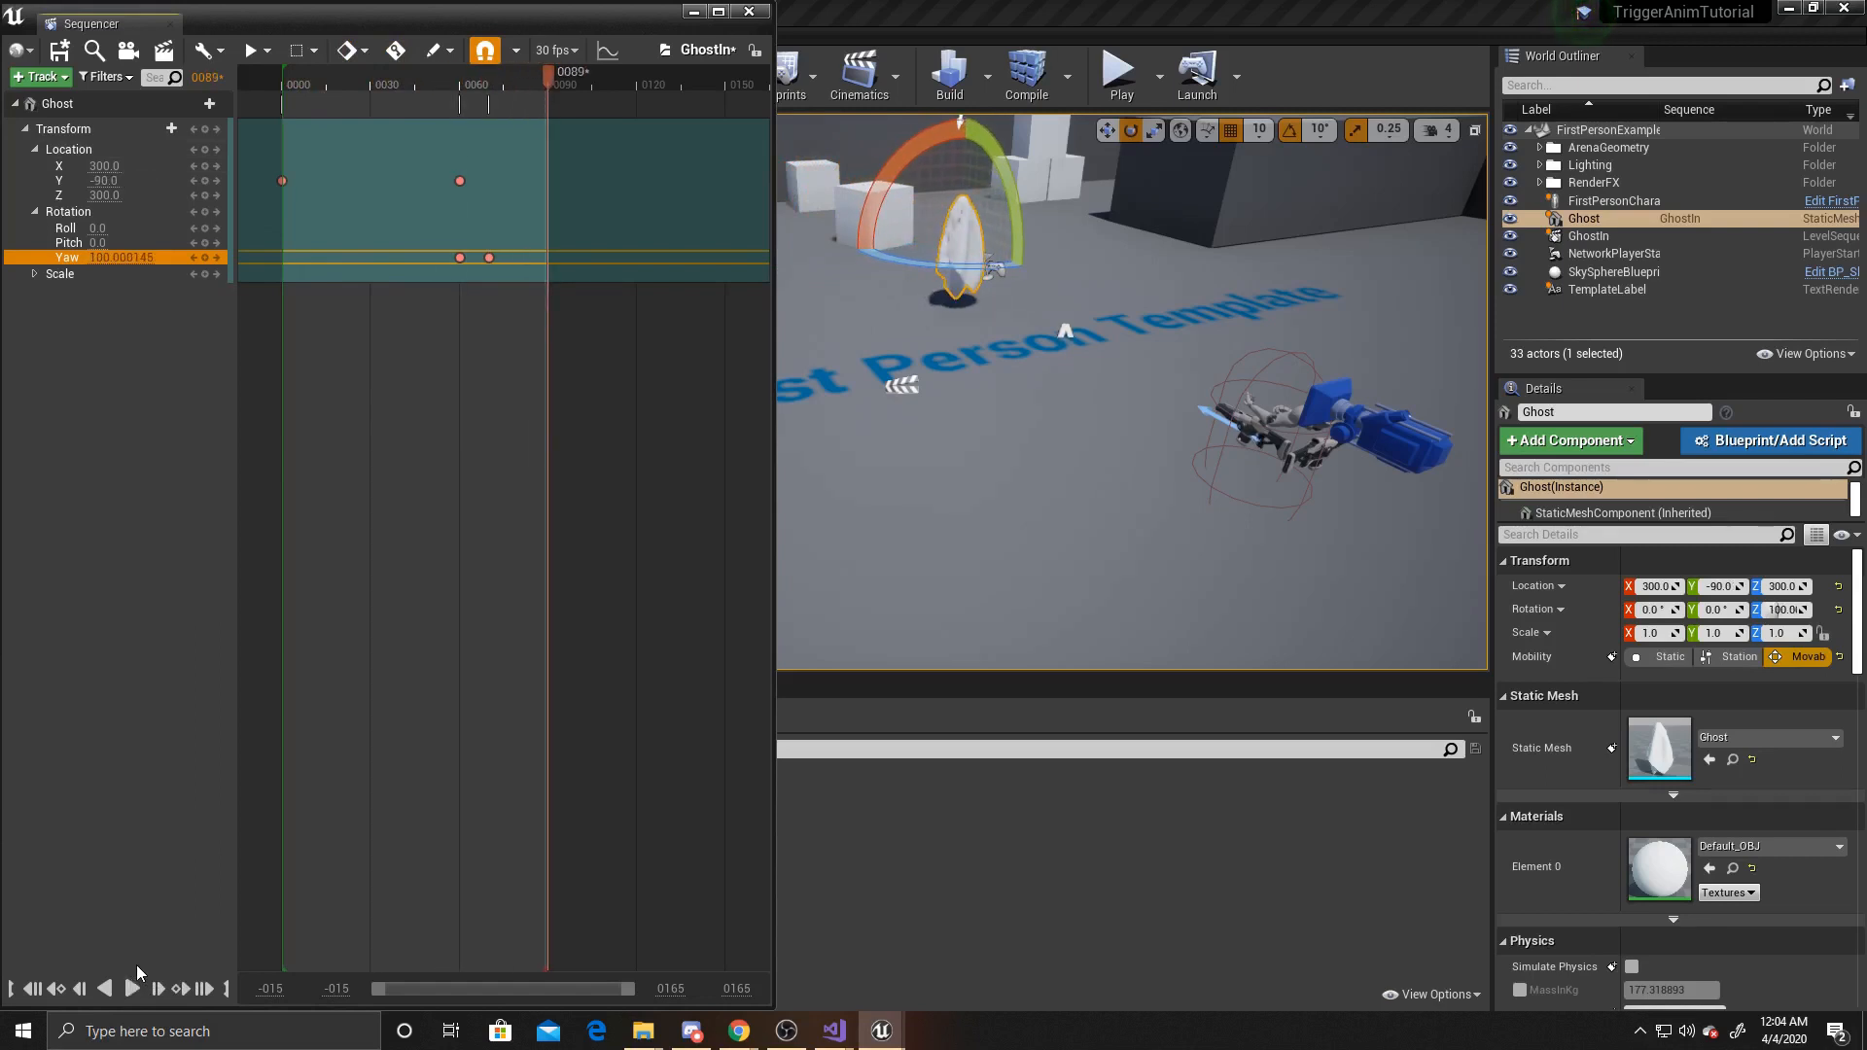
Step: Add an Actor Hidden In Game track to the Ghost and keyframe its Visibility as on at frame 0
click(198, 103)
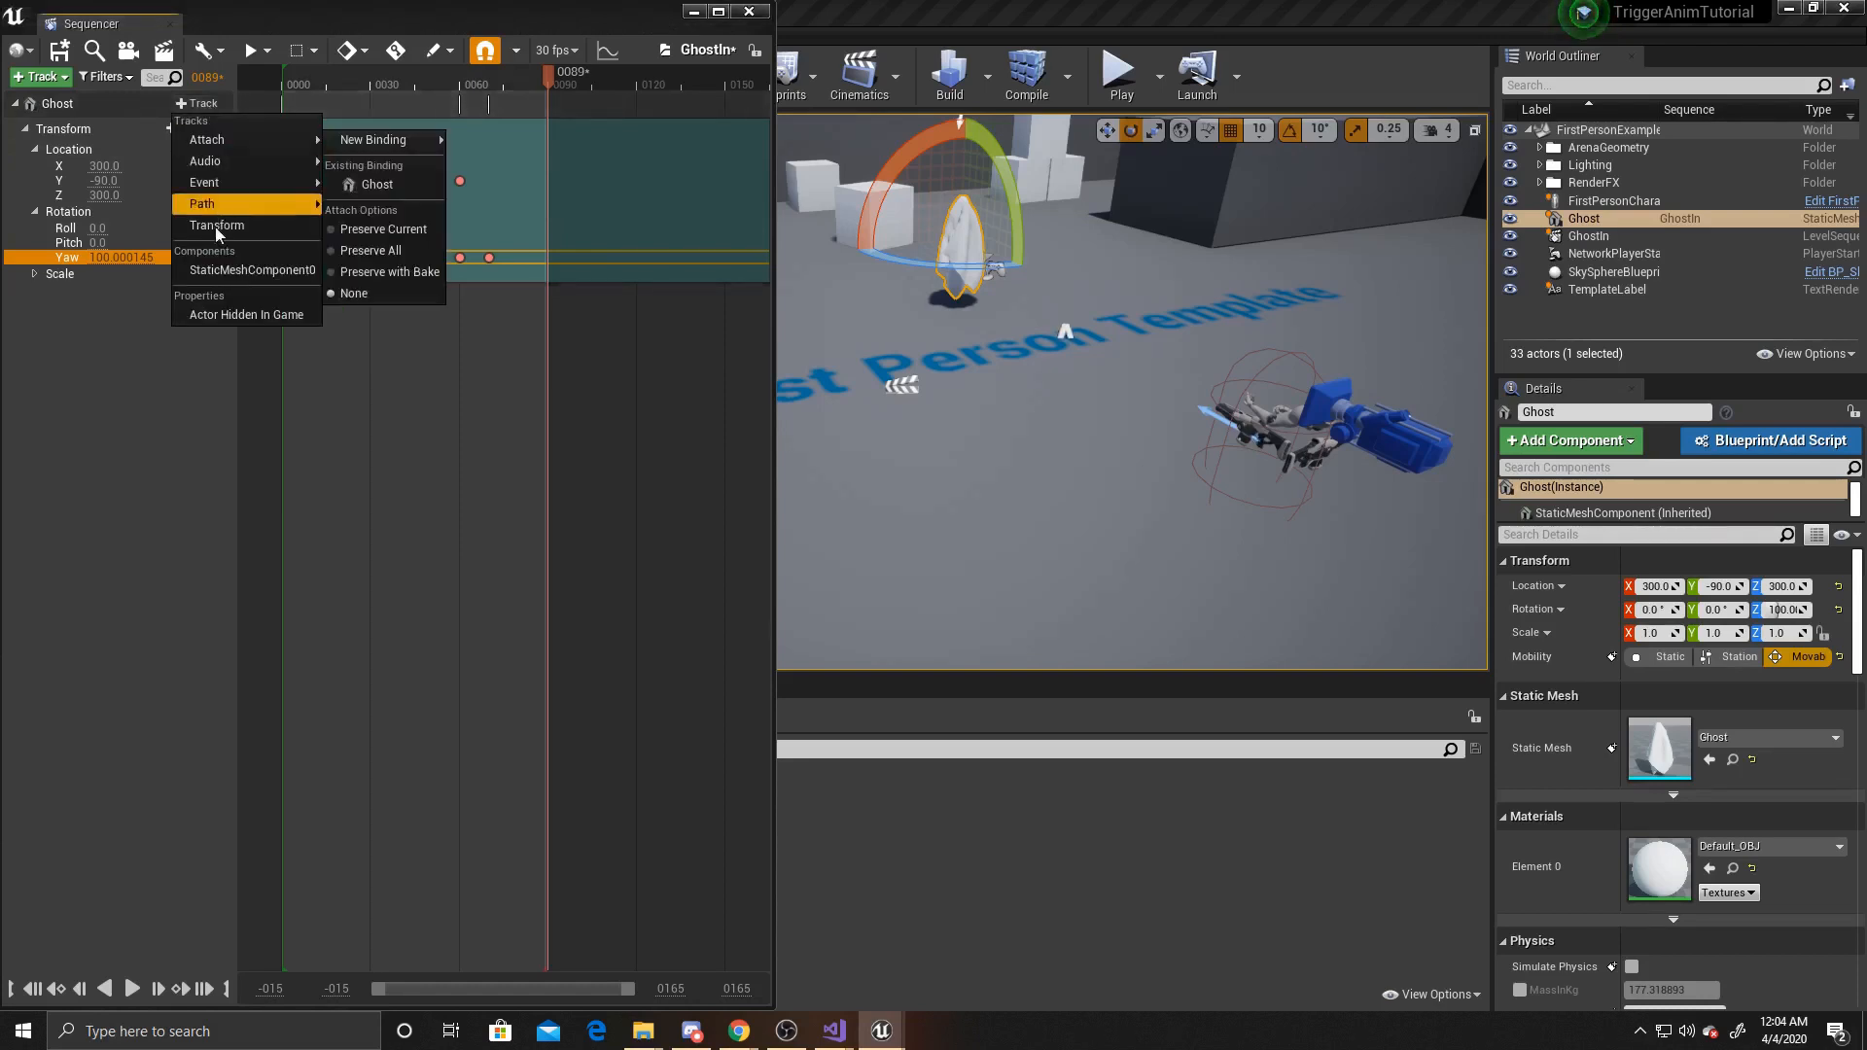
click(226, 314)
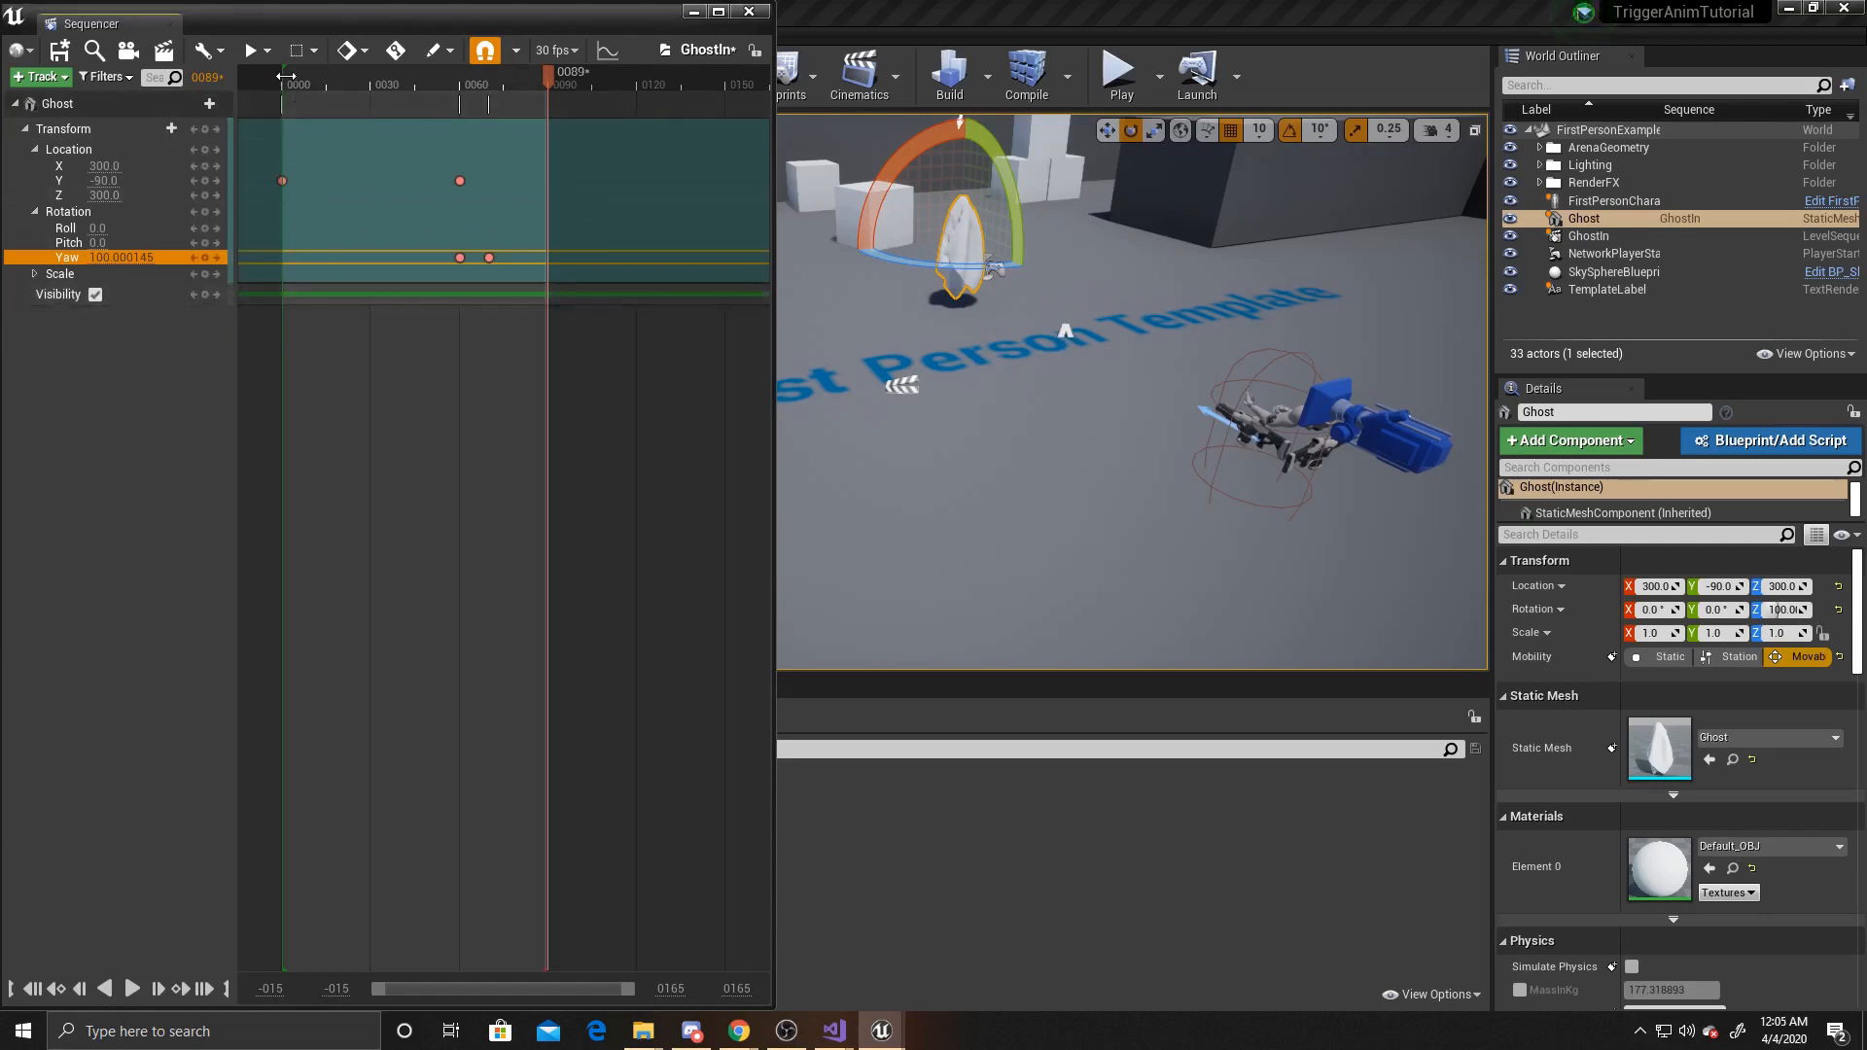
click(286, 76)
click(286, 76)
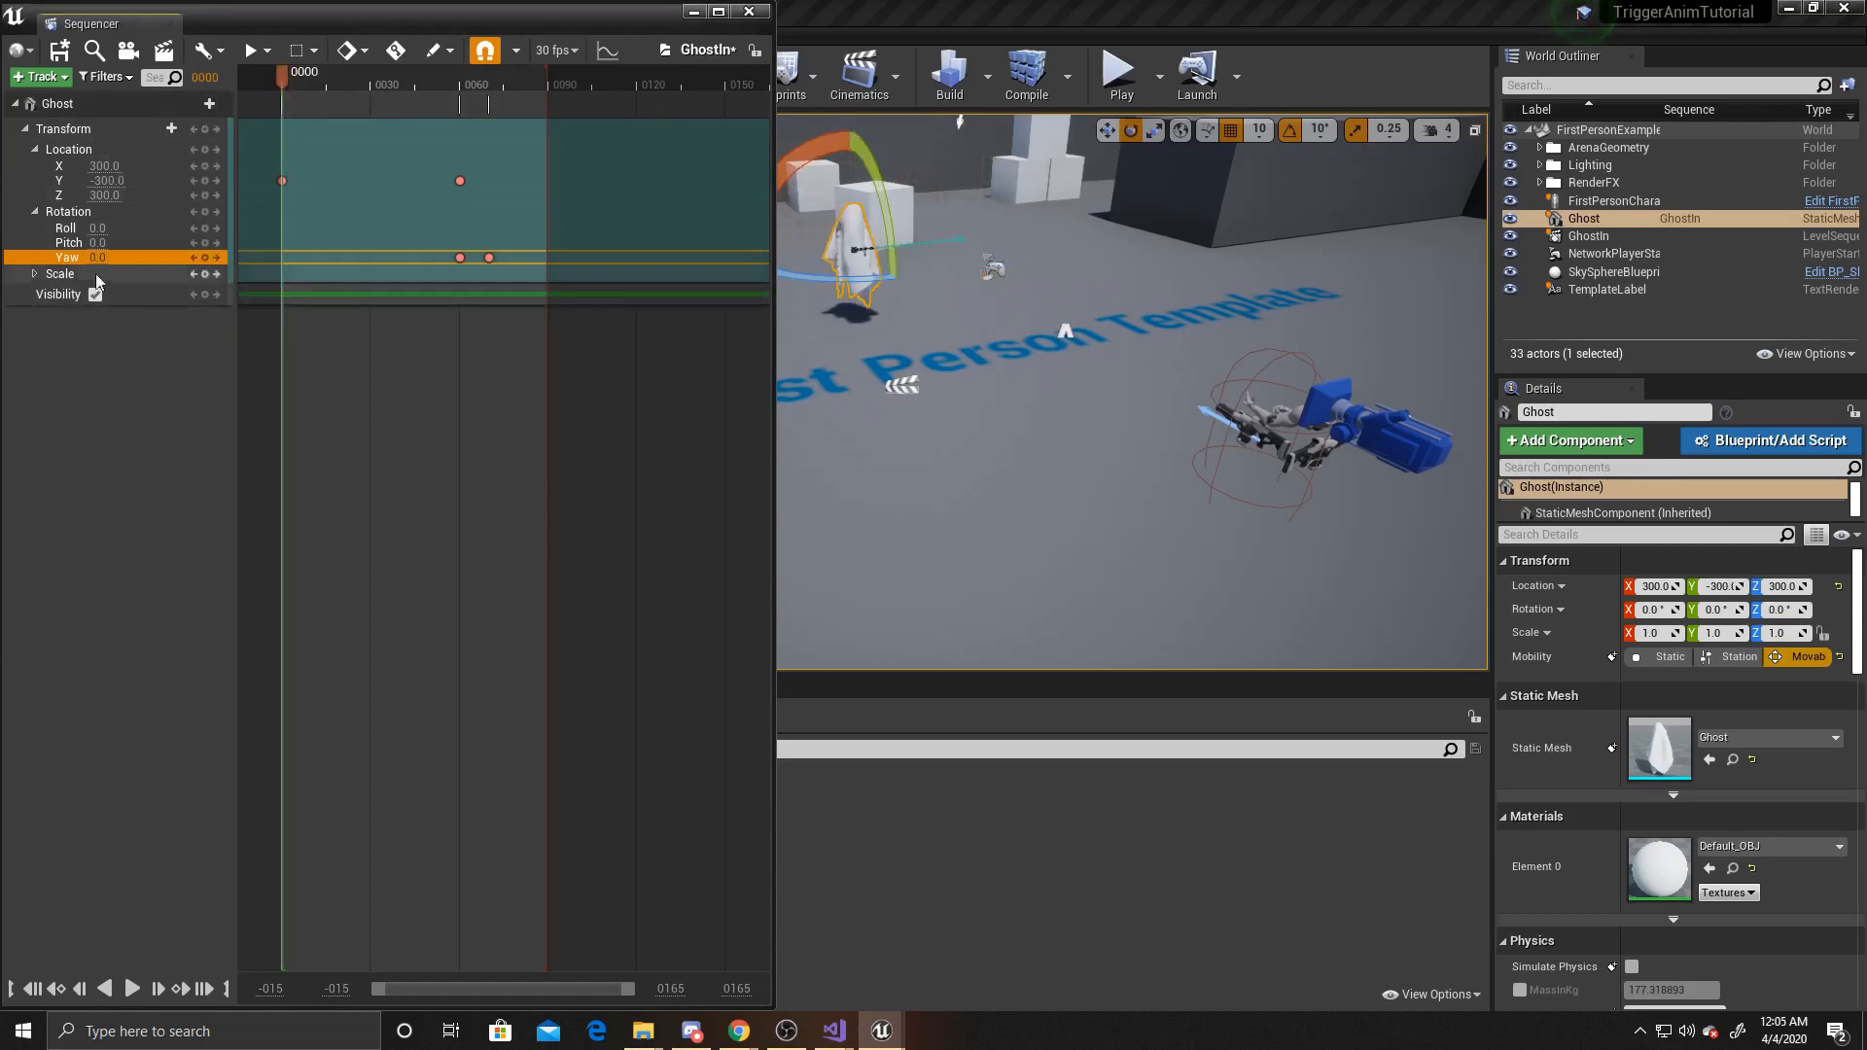
click(53, 296)
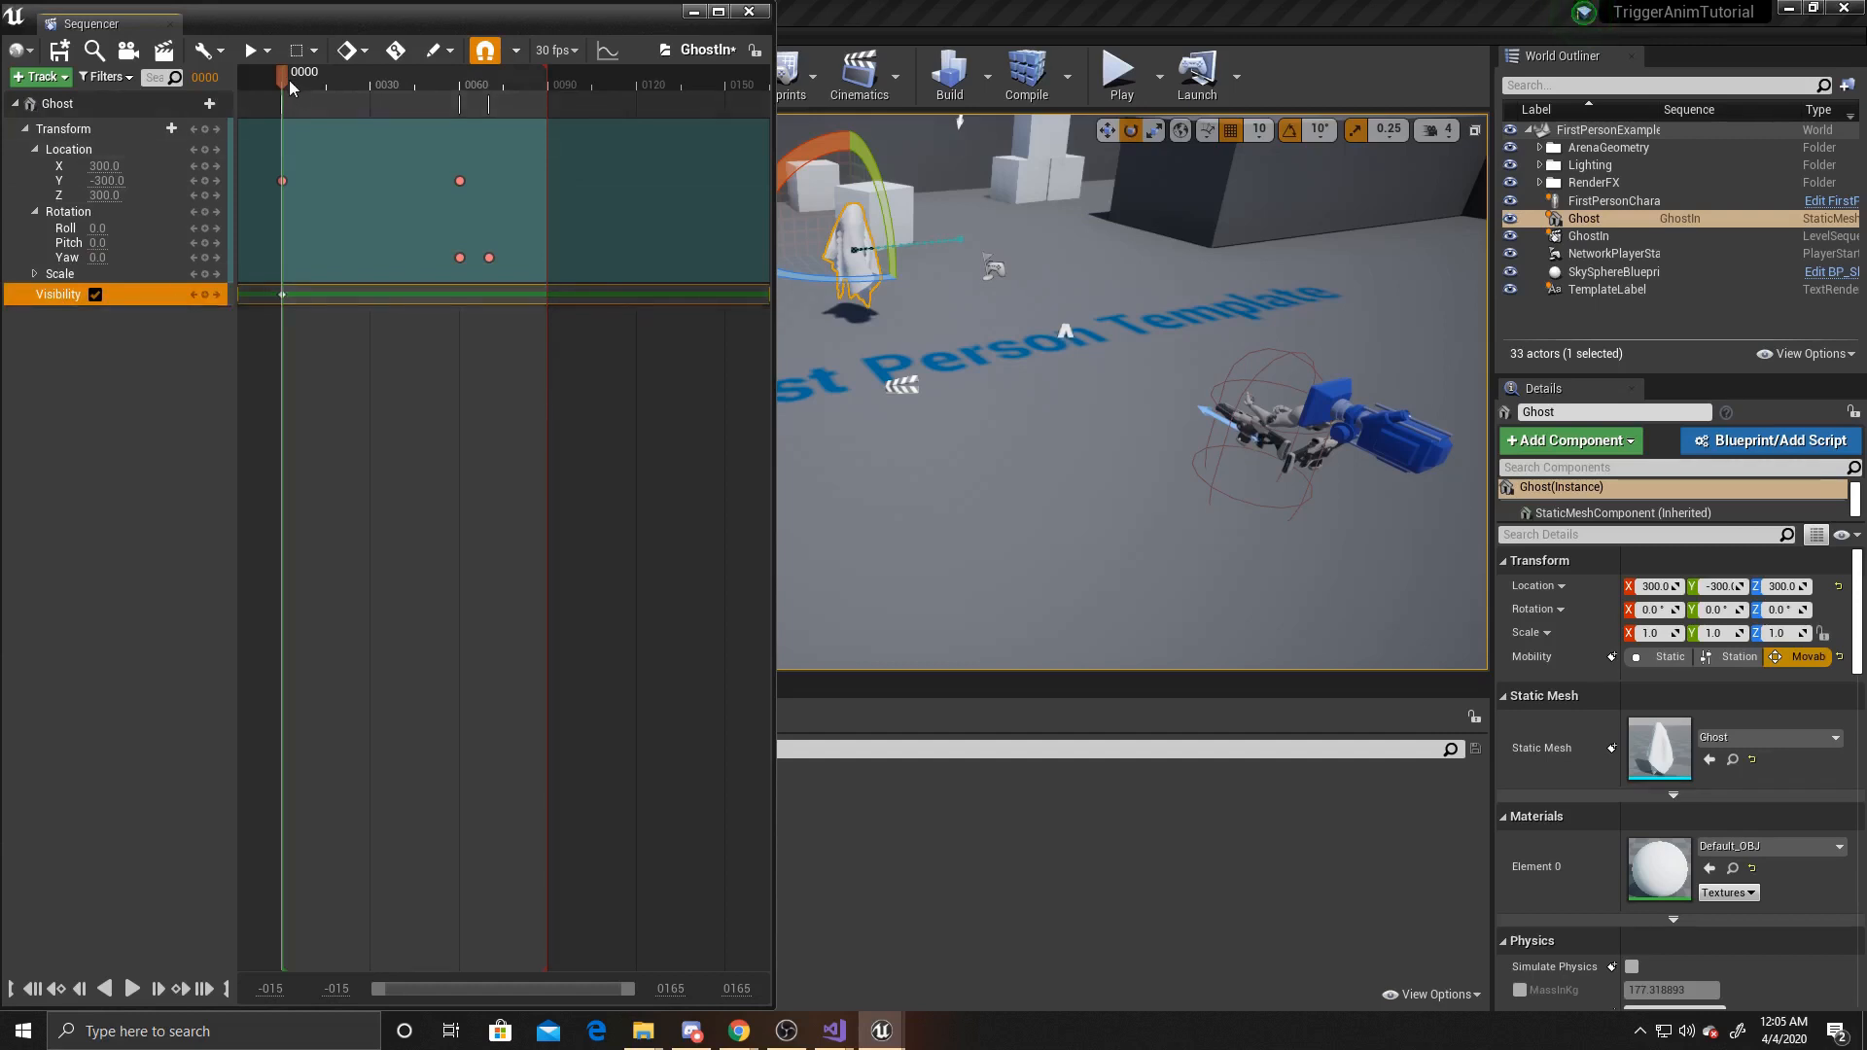
Step: Keyframe the Ghost's Visibility as off at frame 85 and play the sequence from frame 0
drag(284, 78, 534, 95)
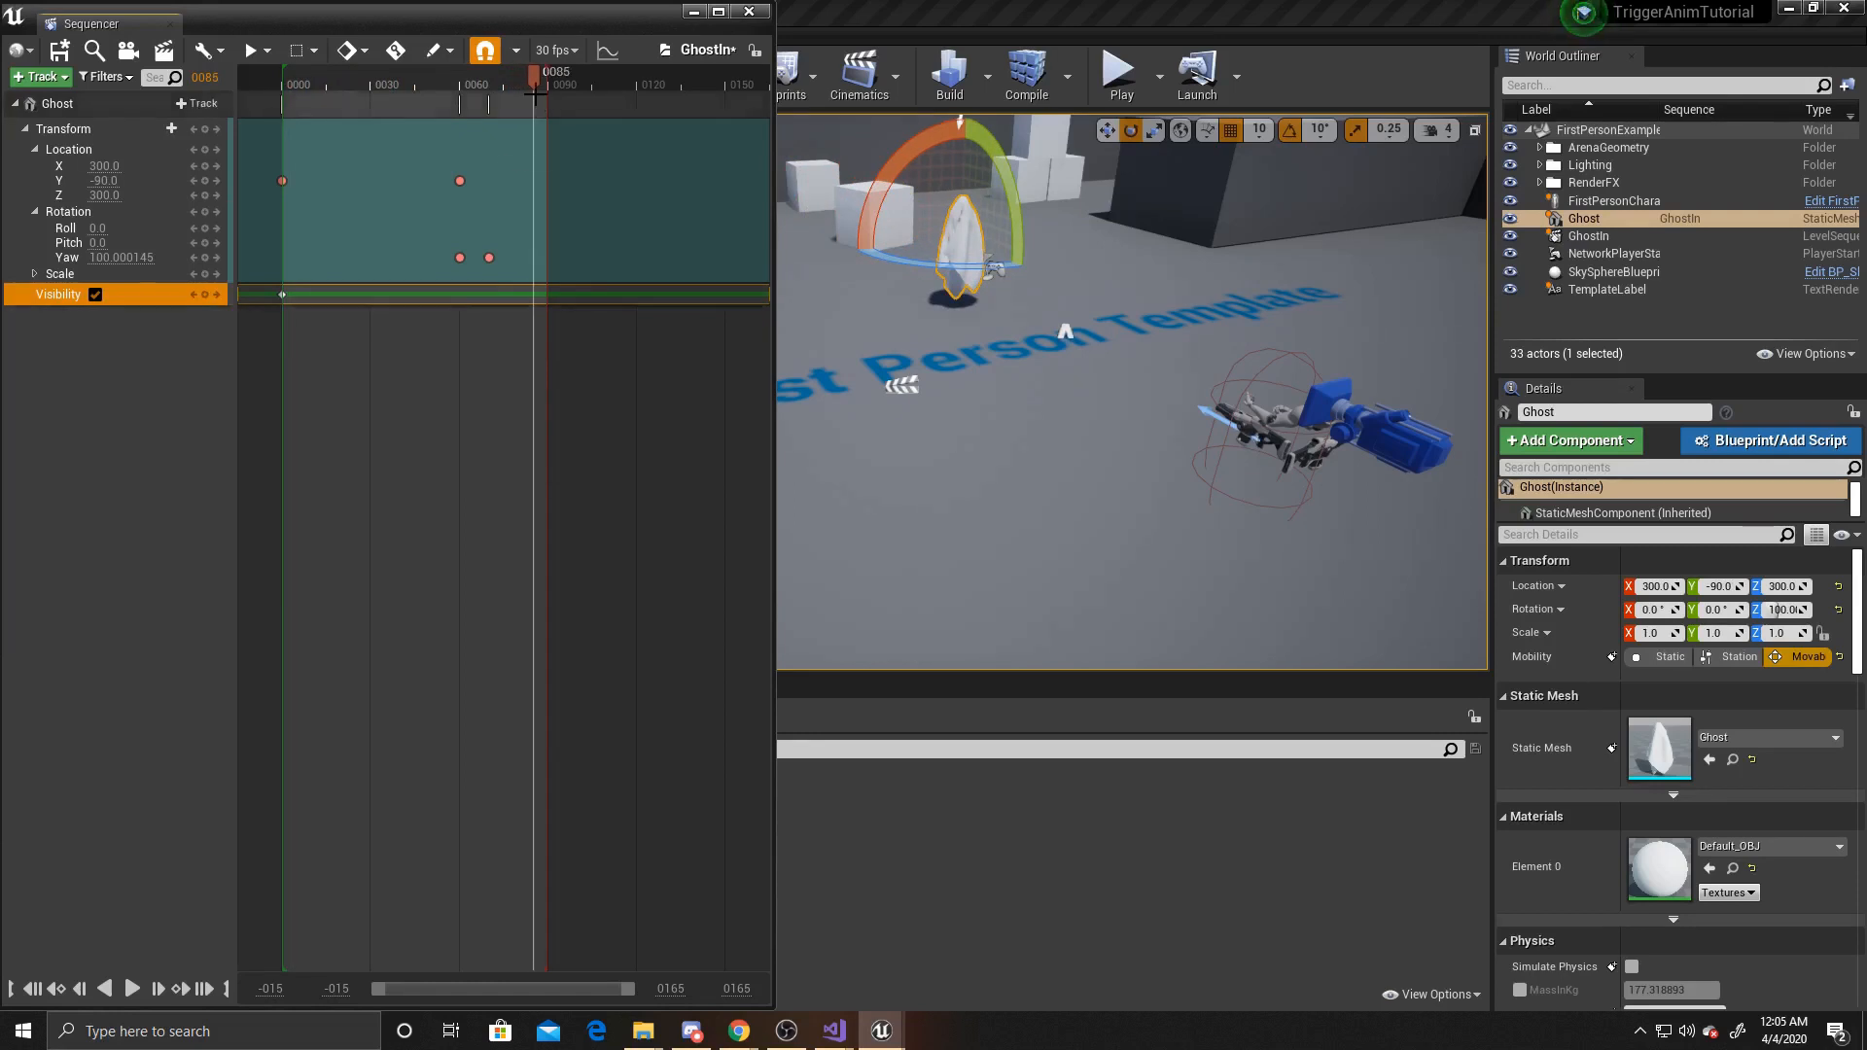
click(96, 295)
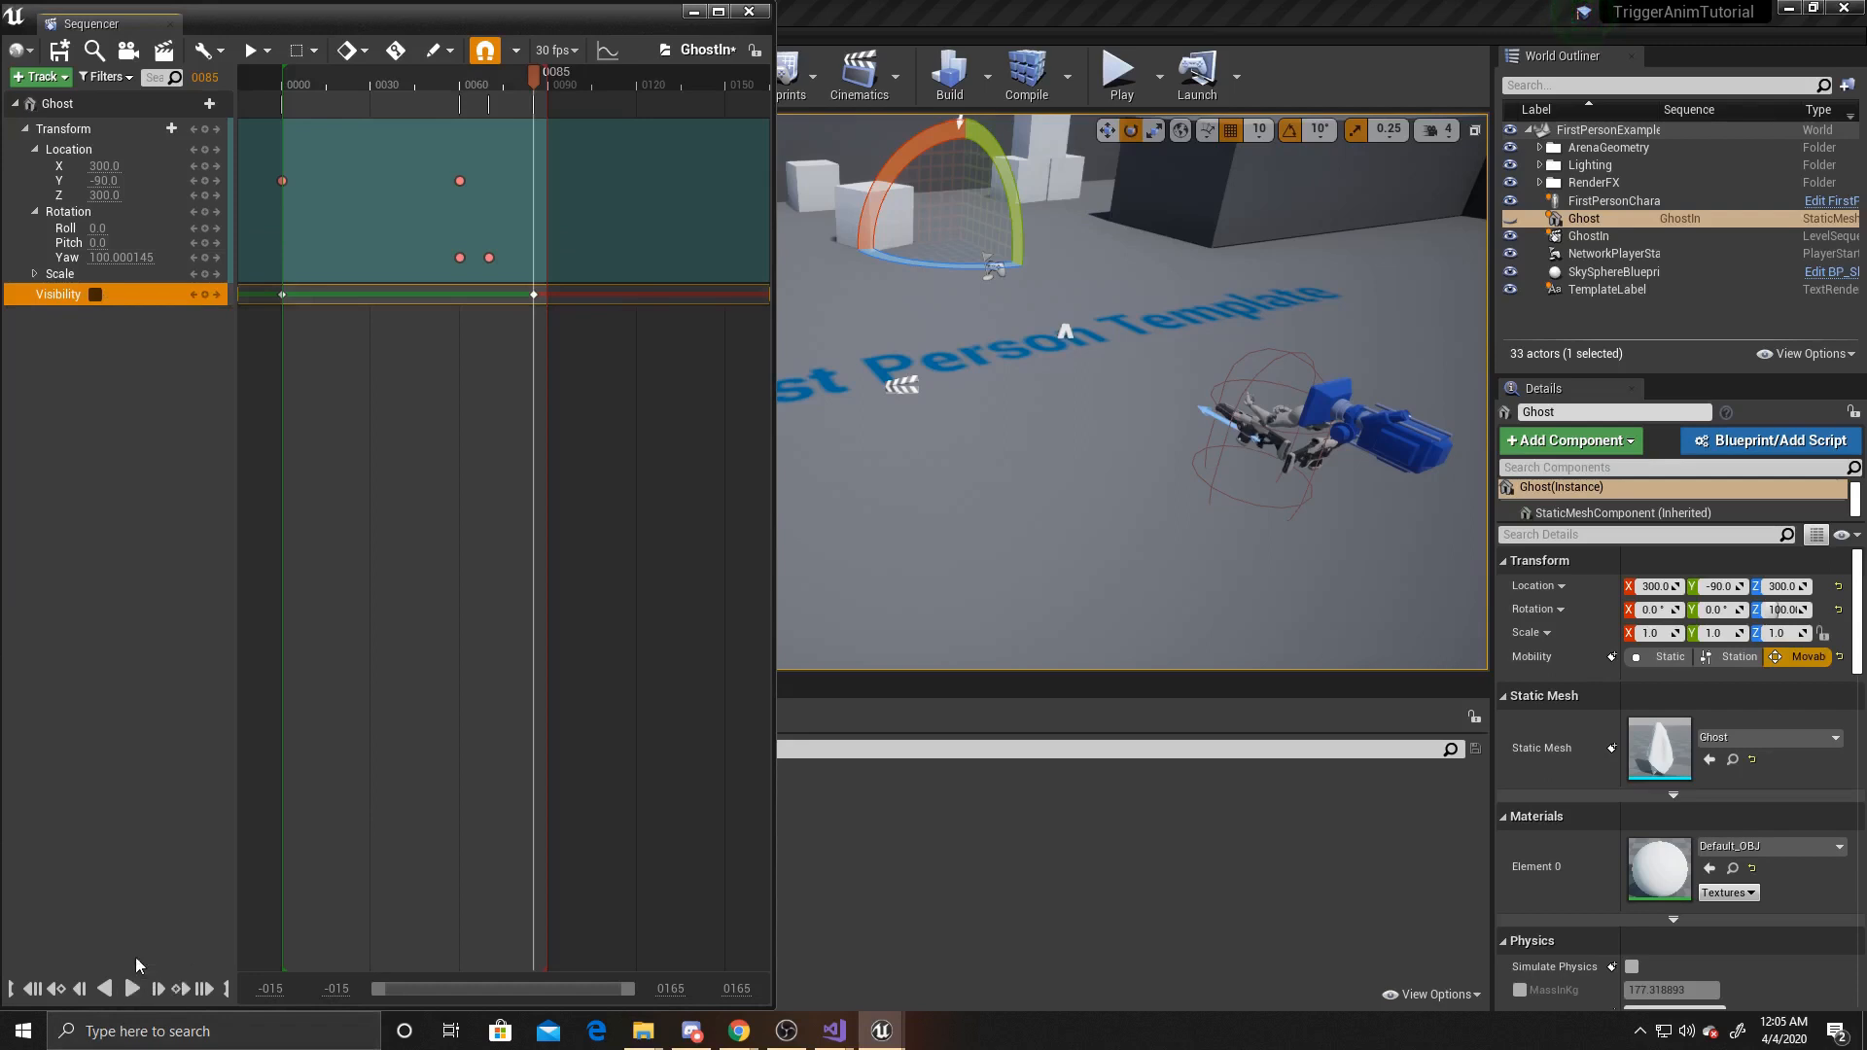
click(282, 80)
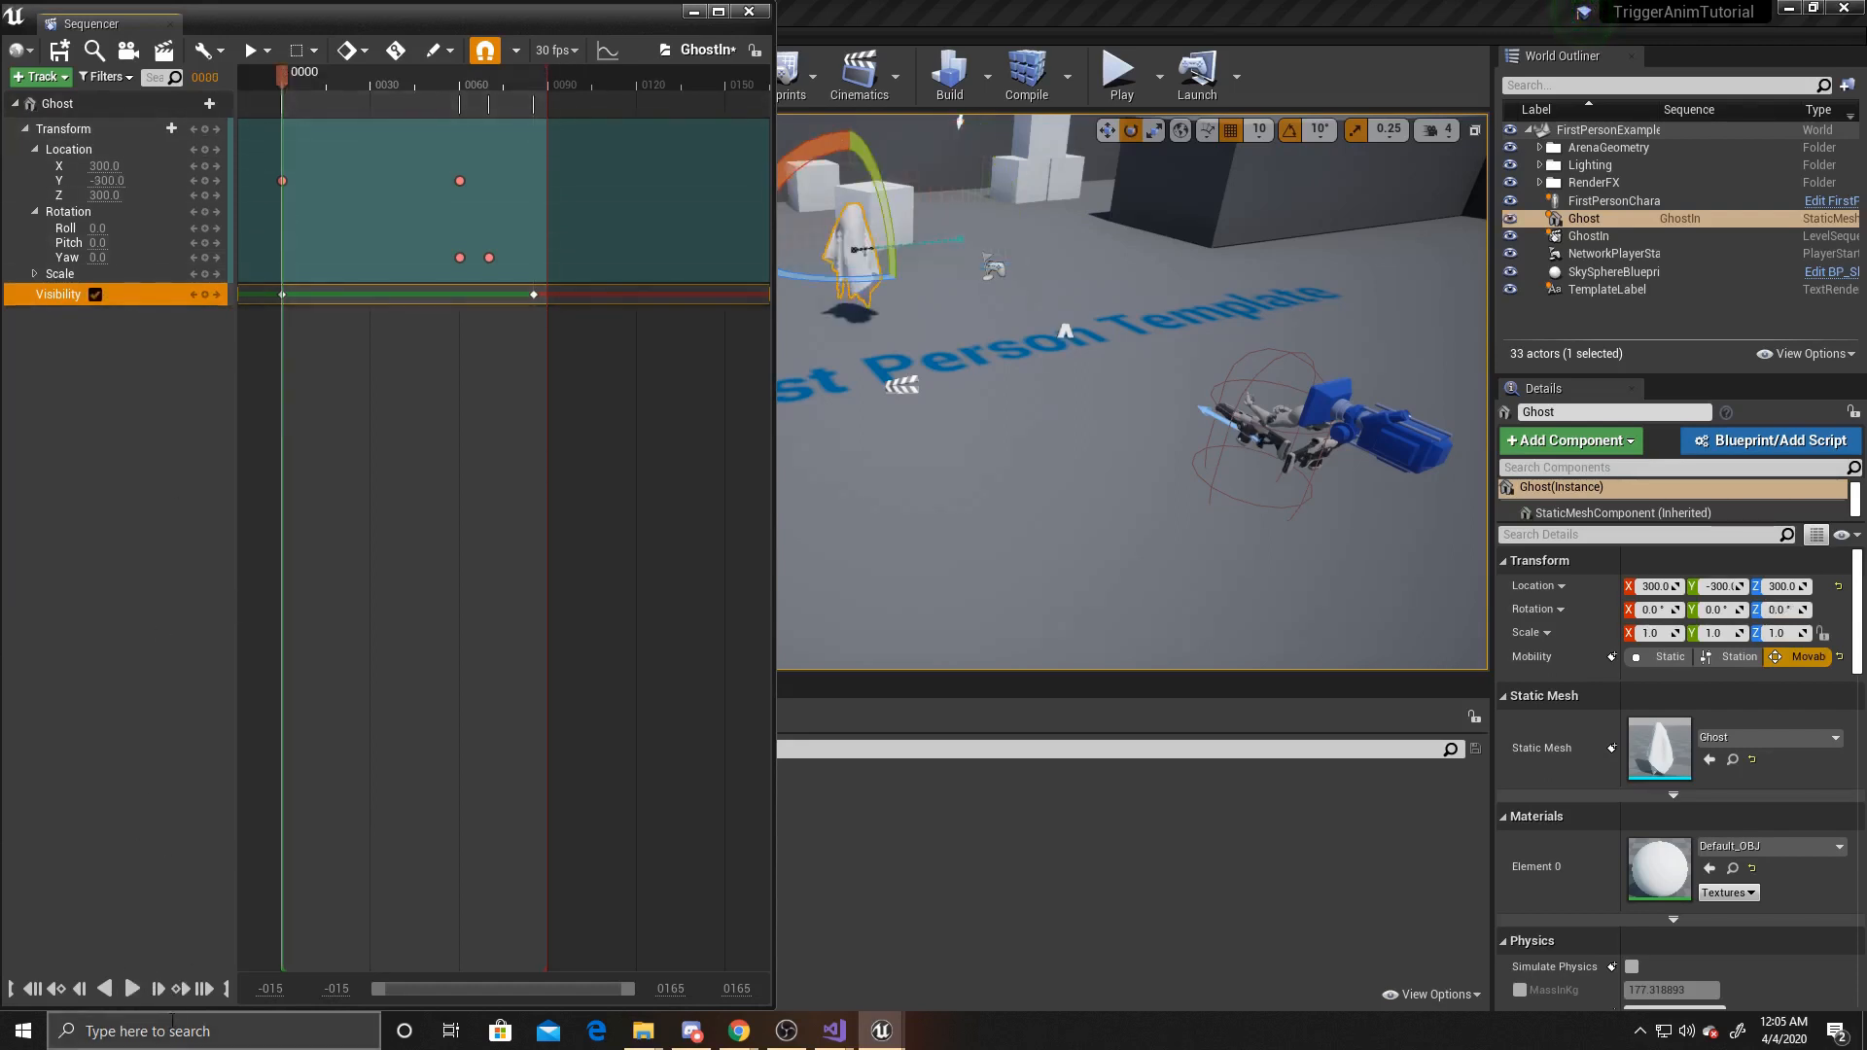
click(132, 989)
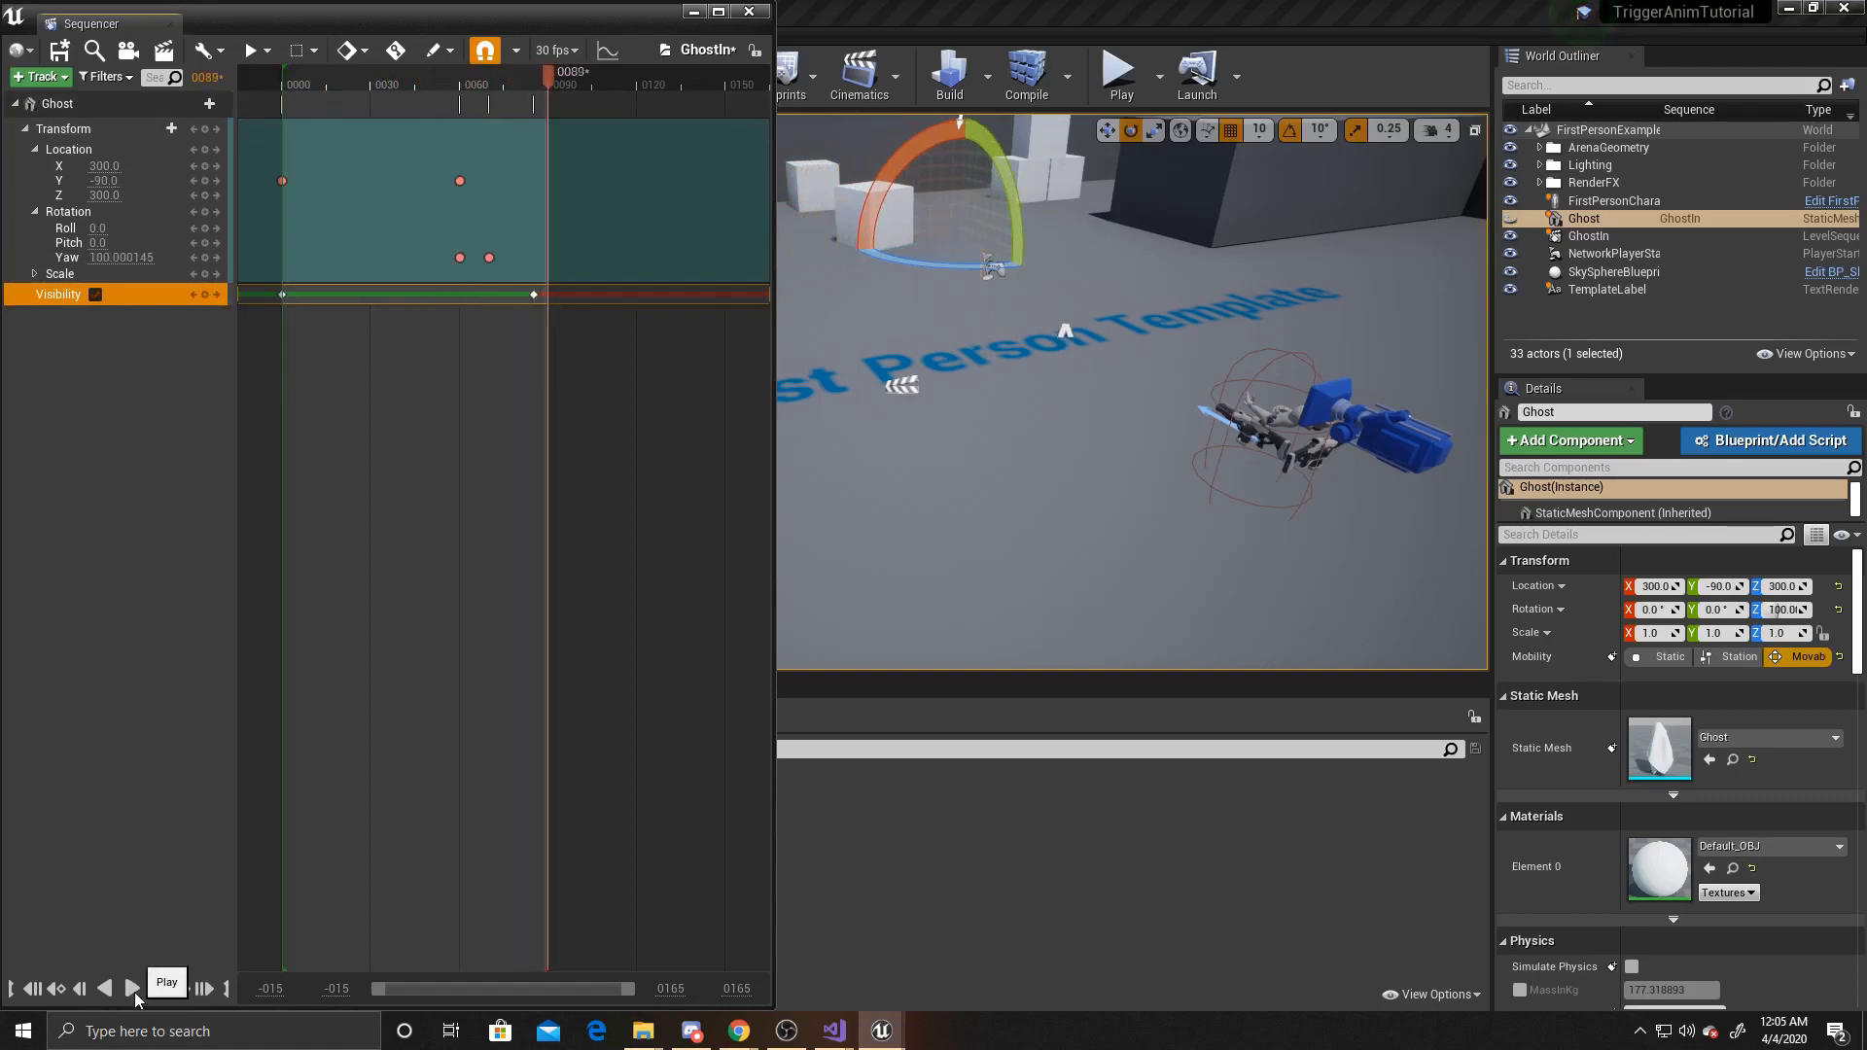
Step: Save the GhostIn level sequence and close the Sequencer
click(59, 52)
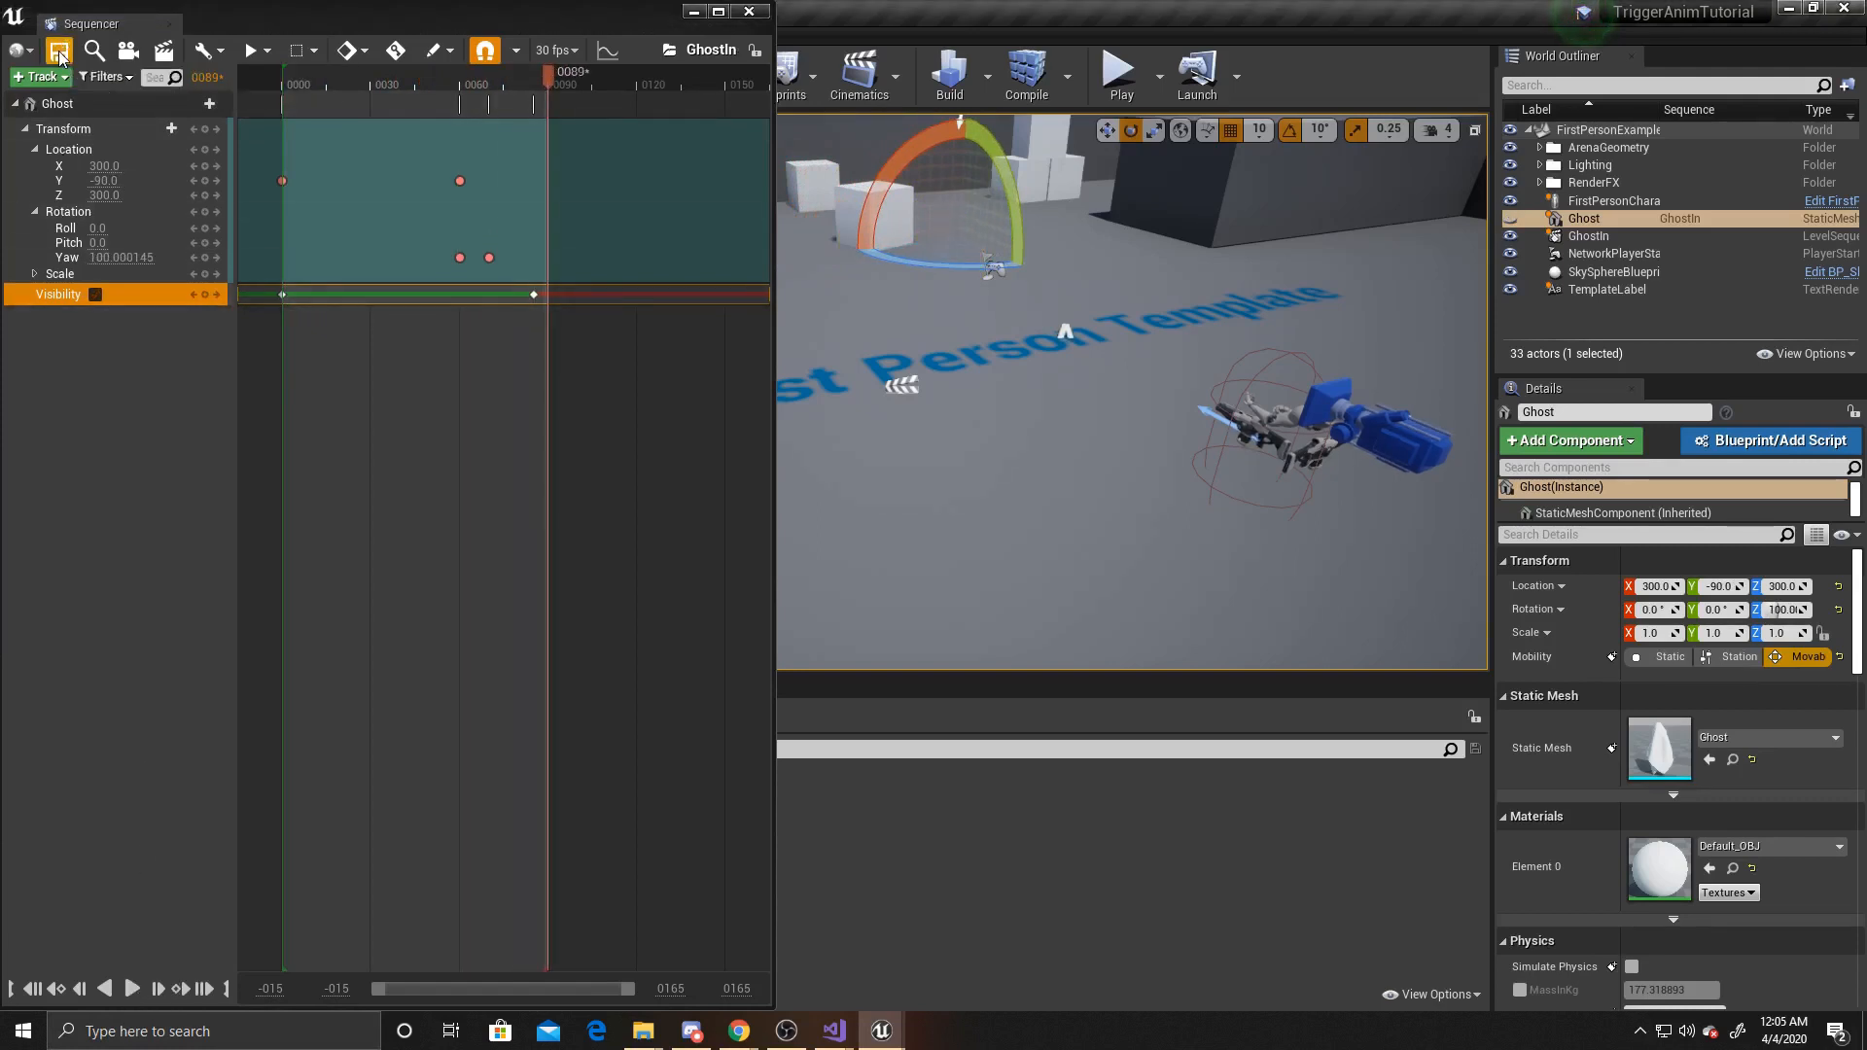
click(749, 11)
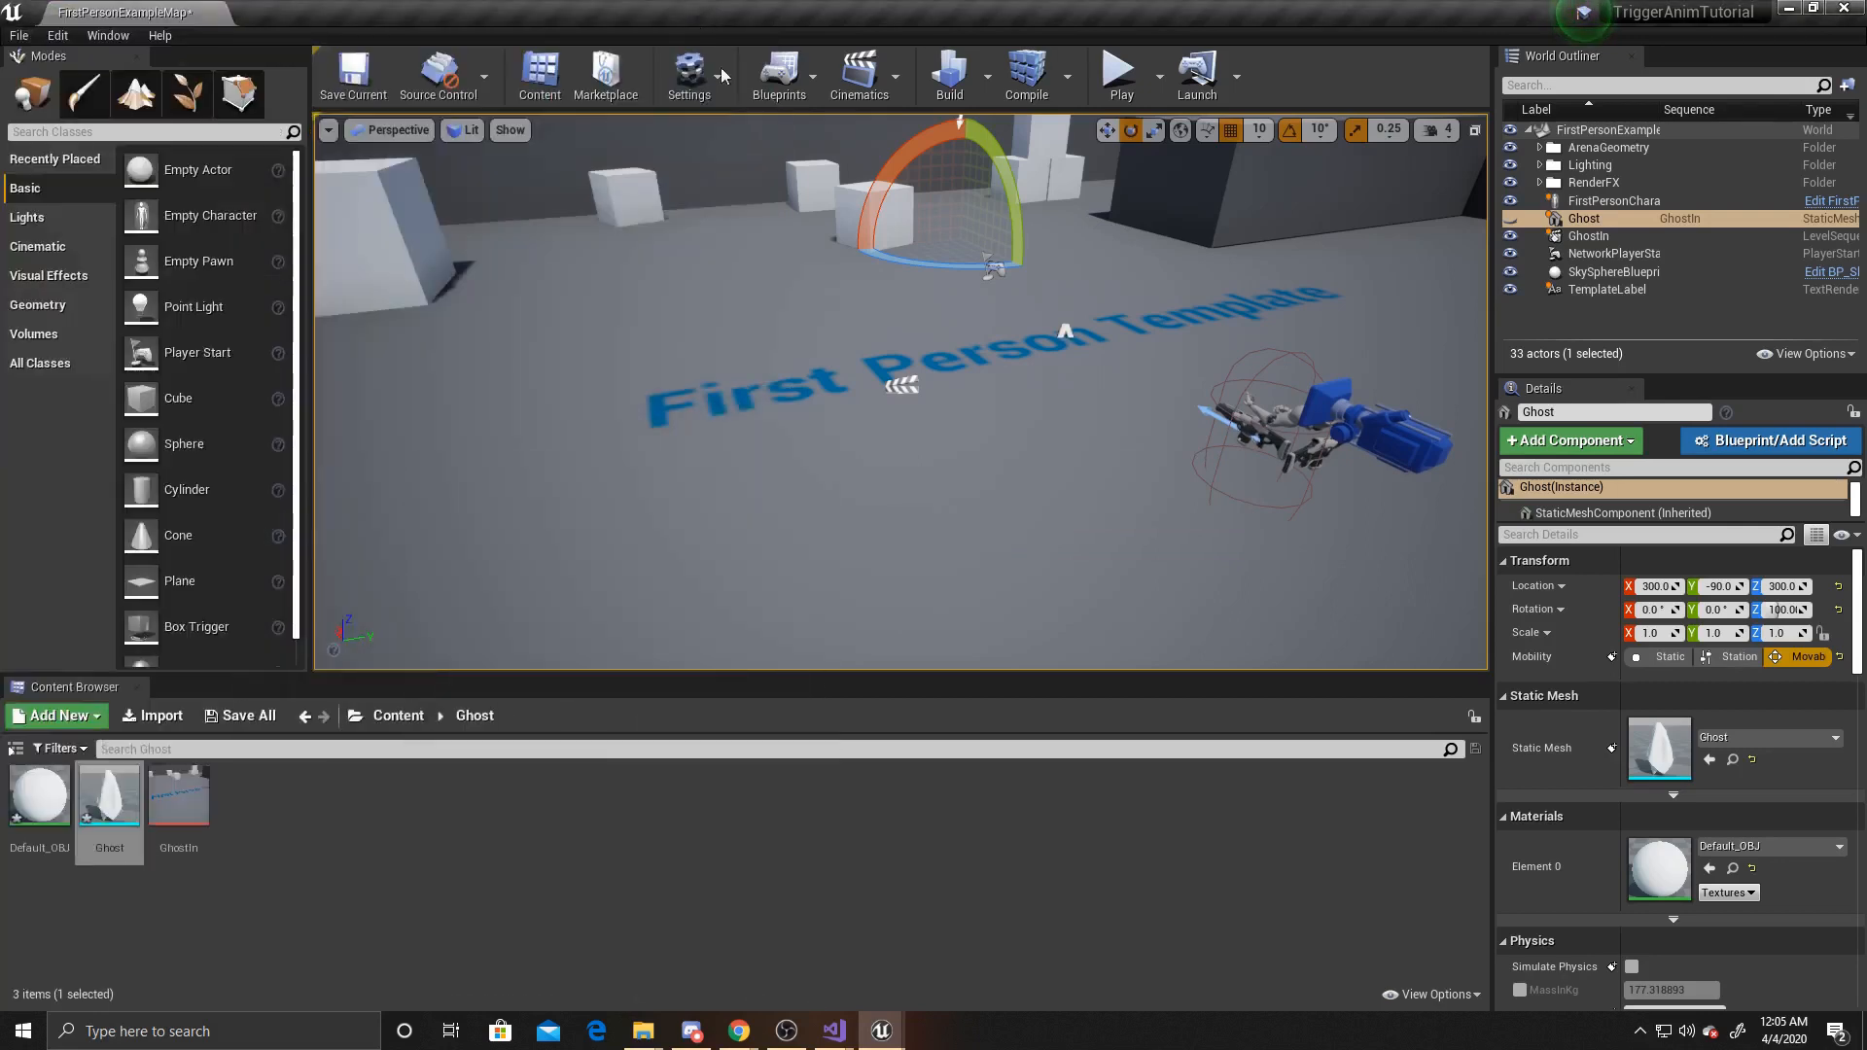
Step: Enable Auto Play and Pause at End for the GhostIn level sequence actor, and play the level to test it
click(1595, 236)
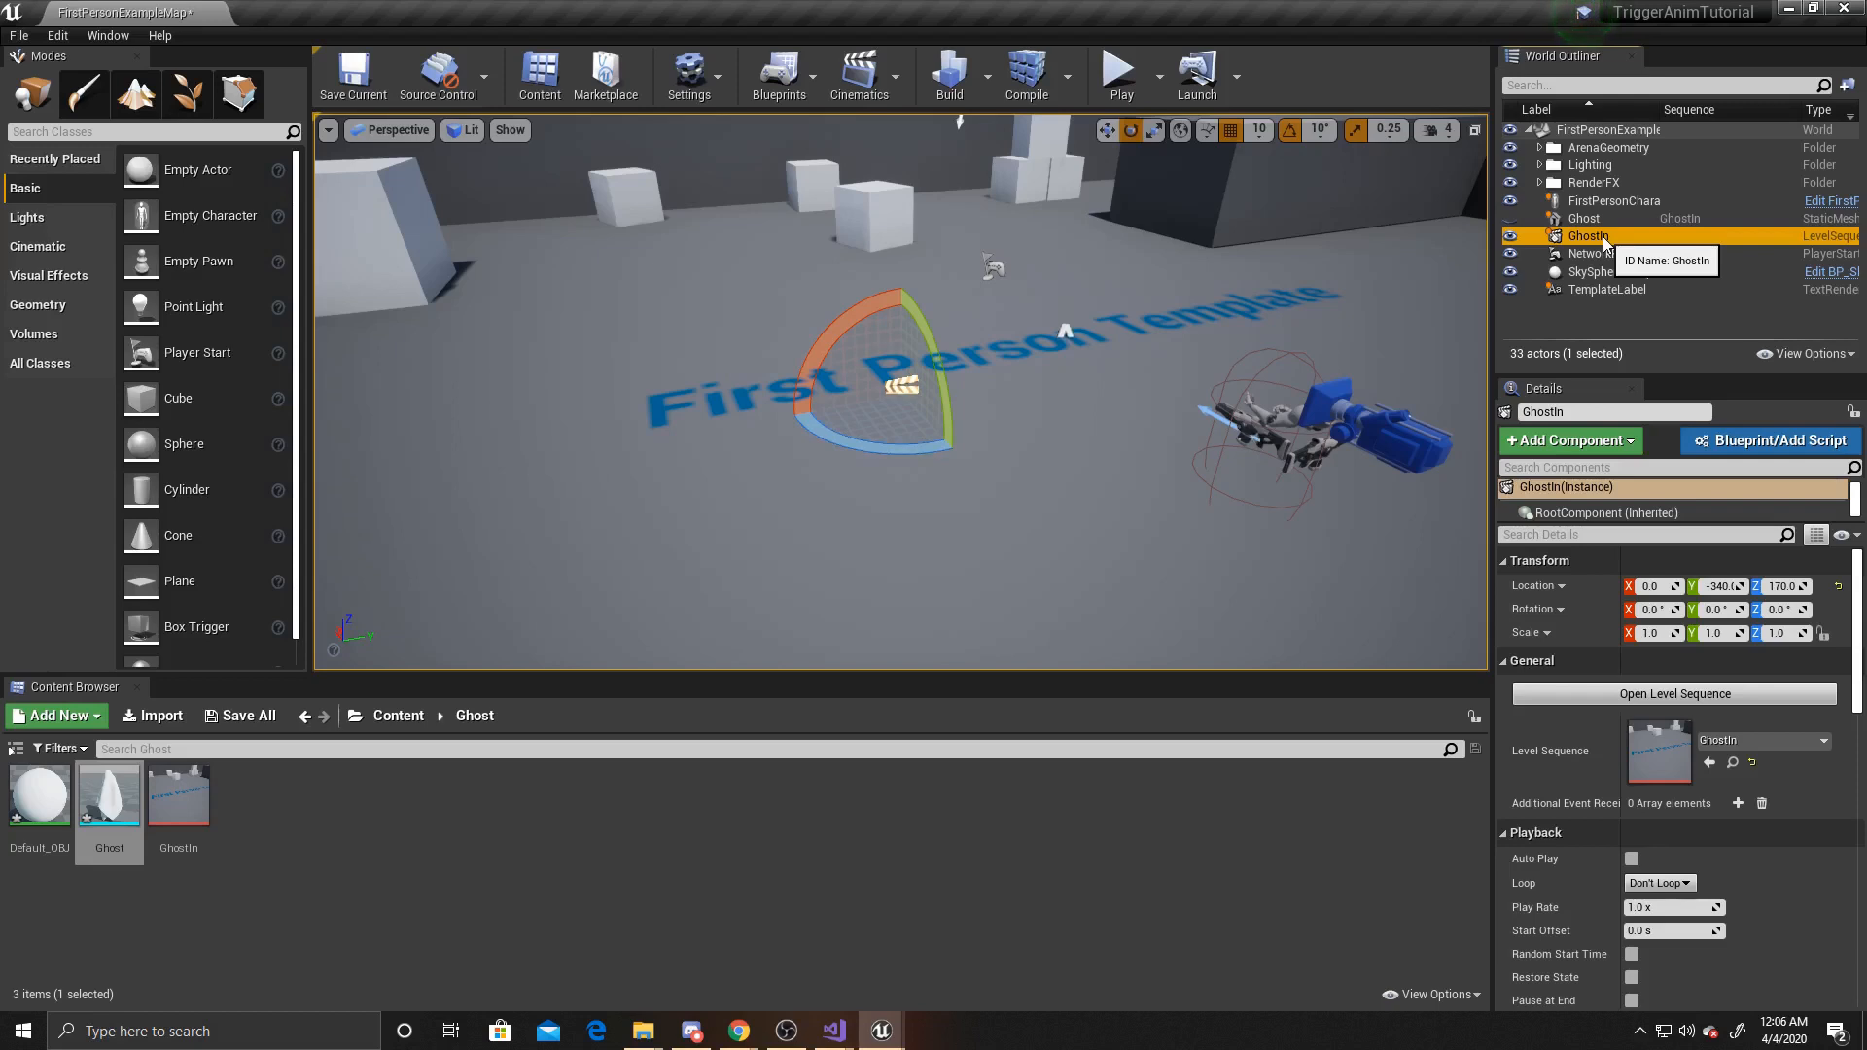
scroll(1589, 716, down, 3)
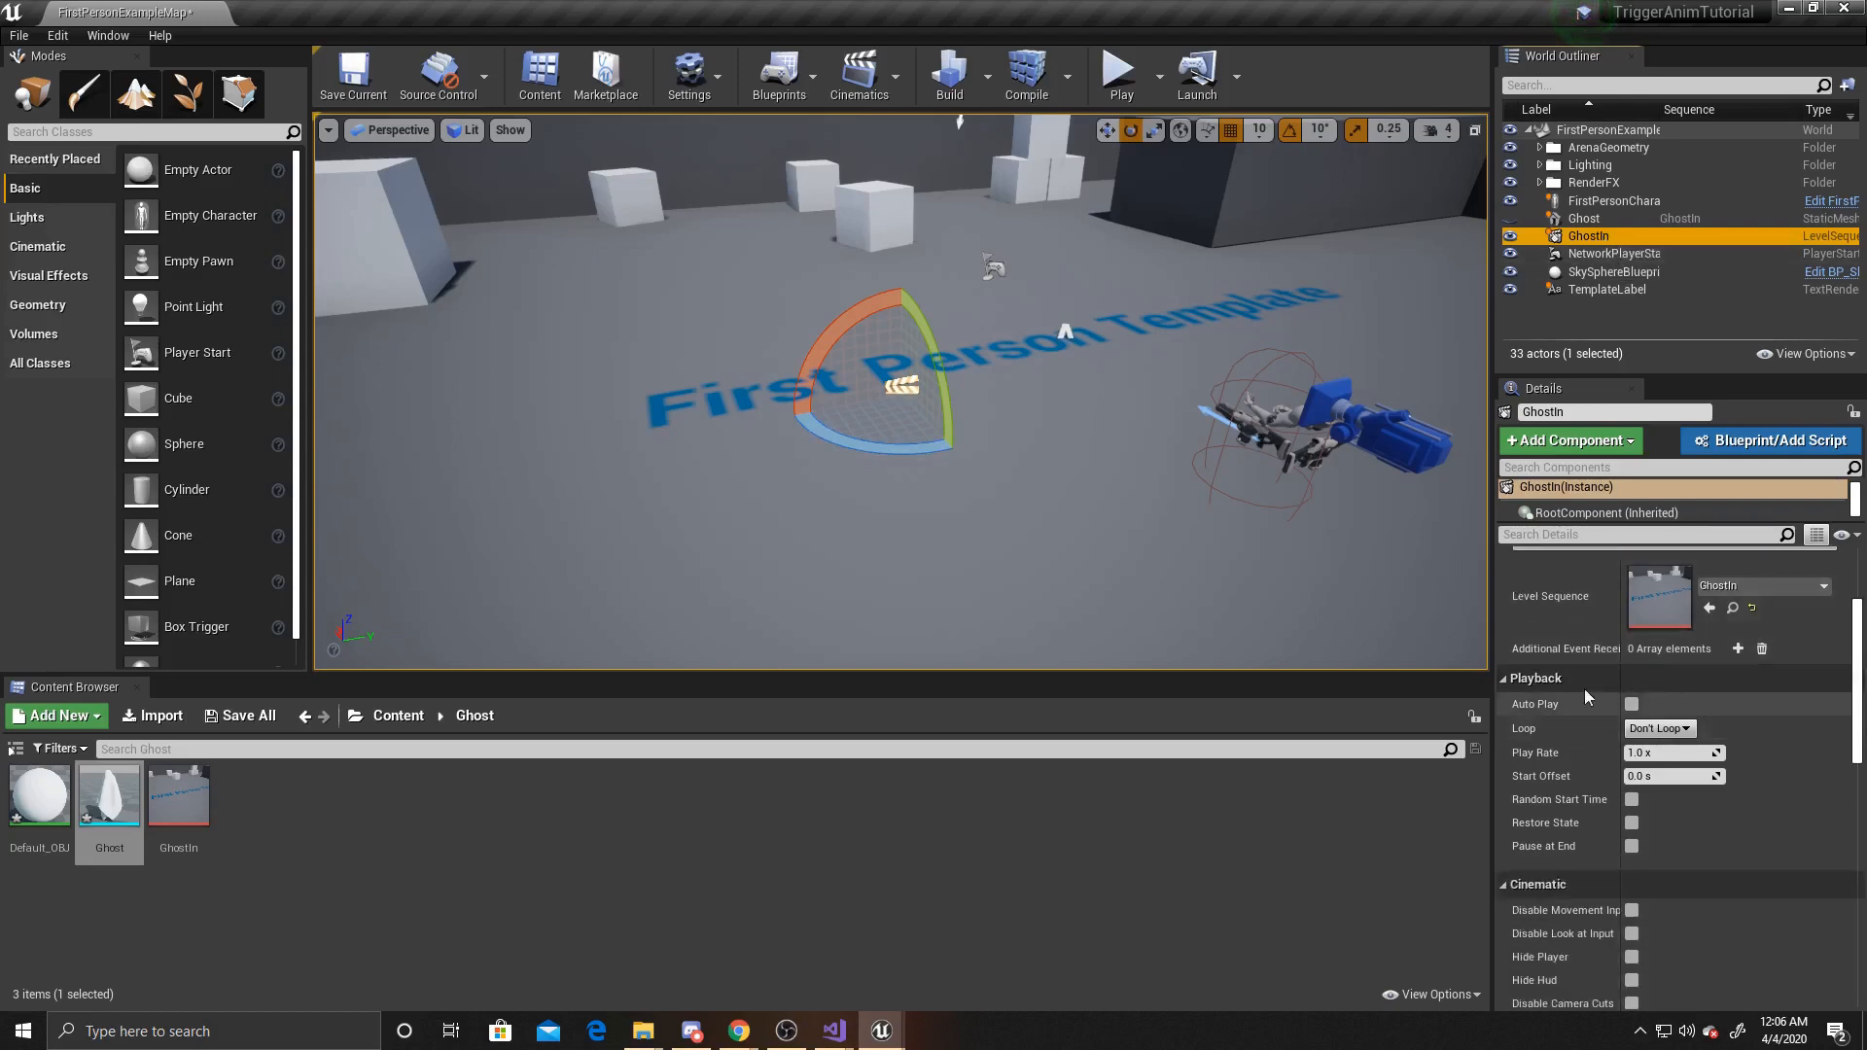
click(1632, 704)
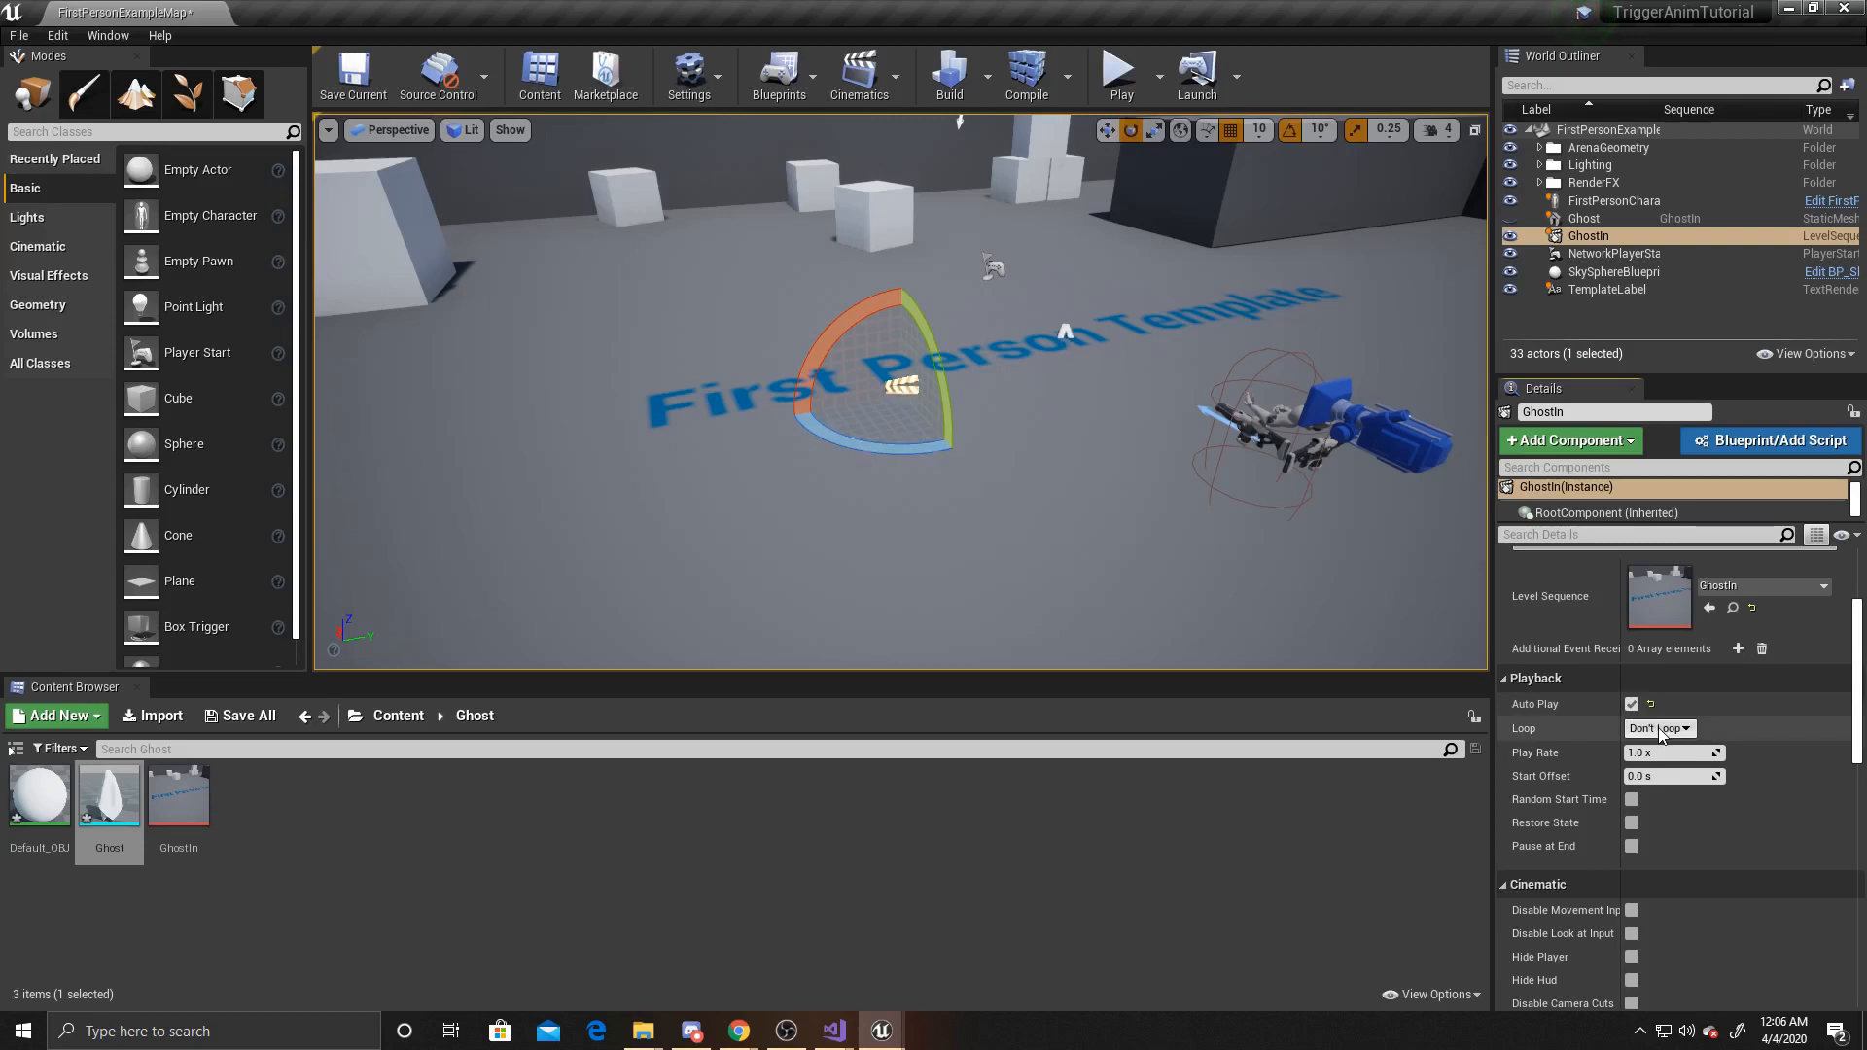
click(1633, 847)
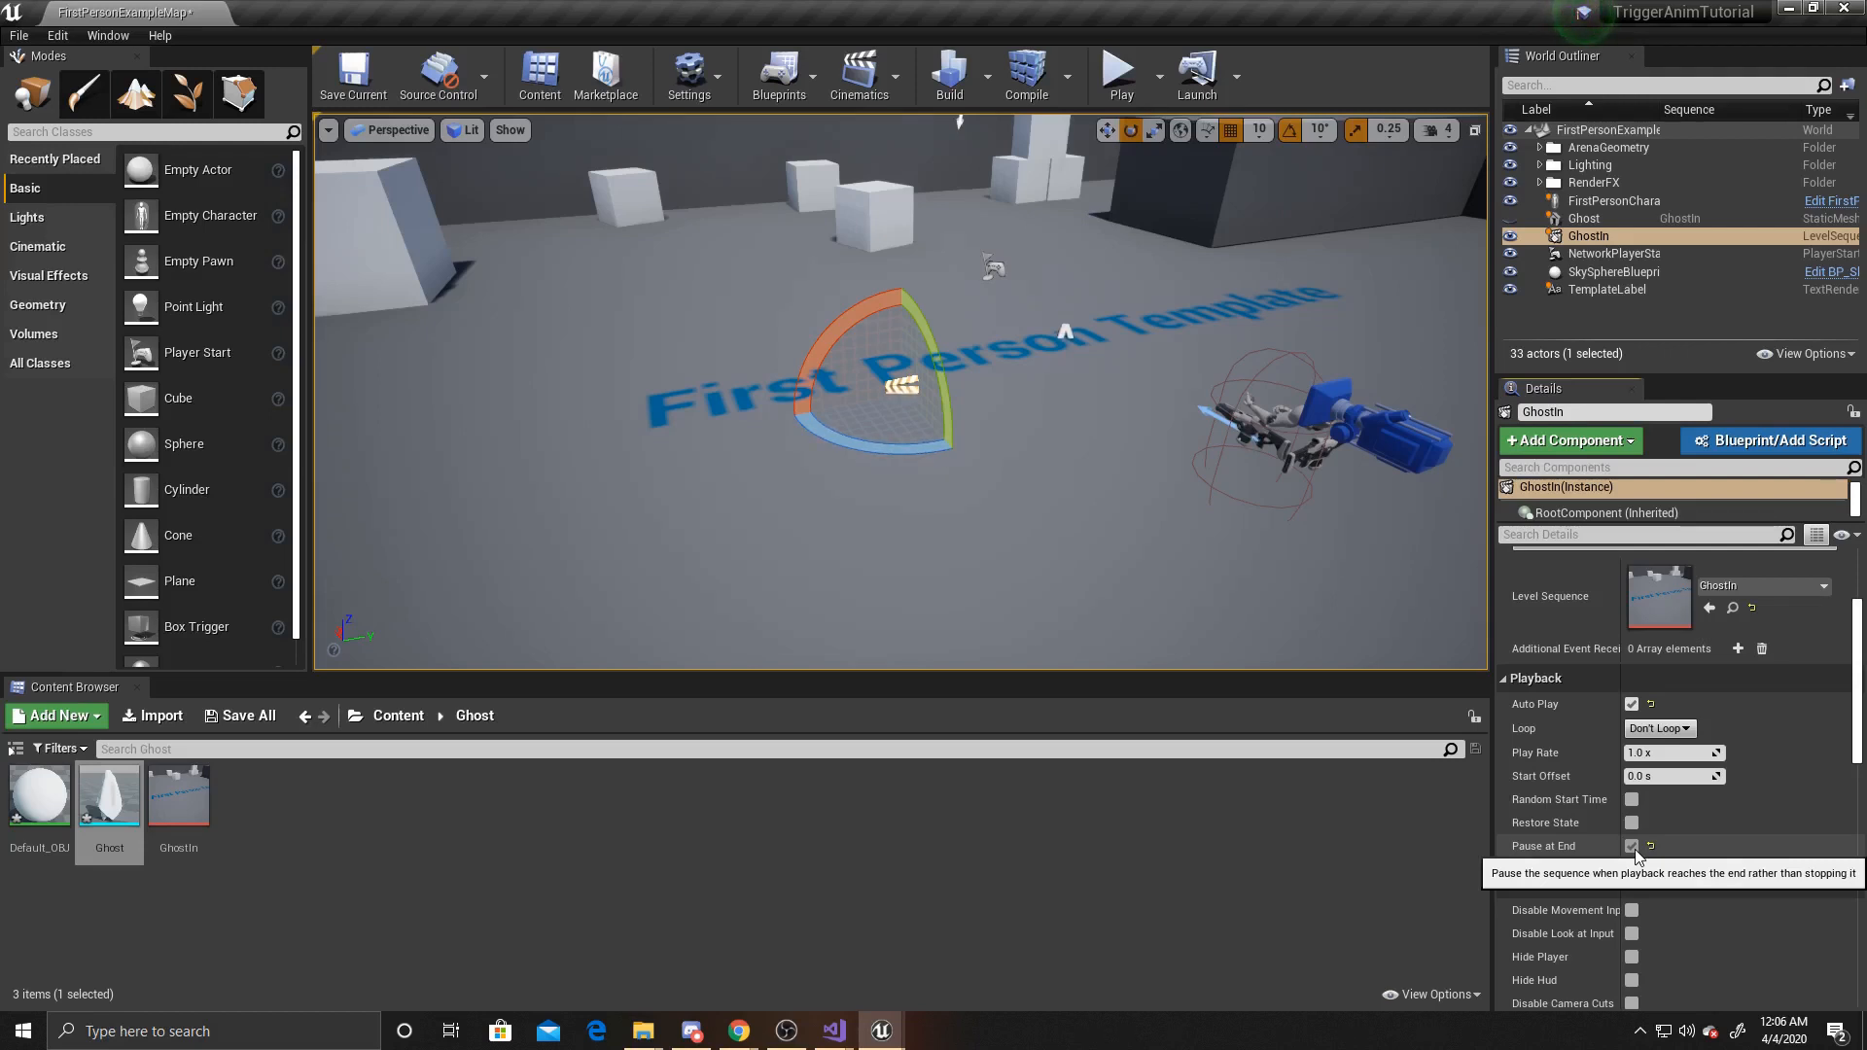
click(1123, 71)
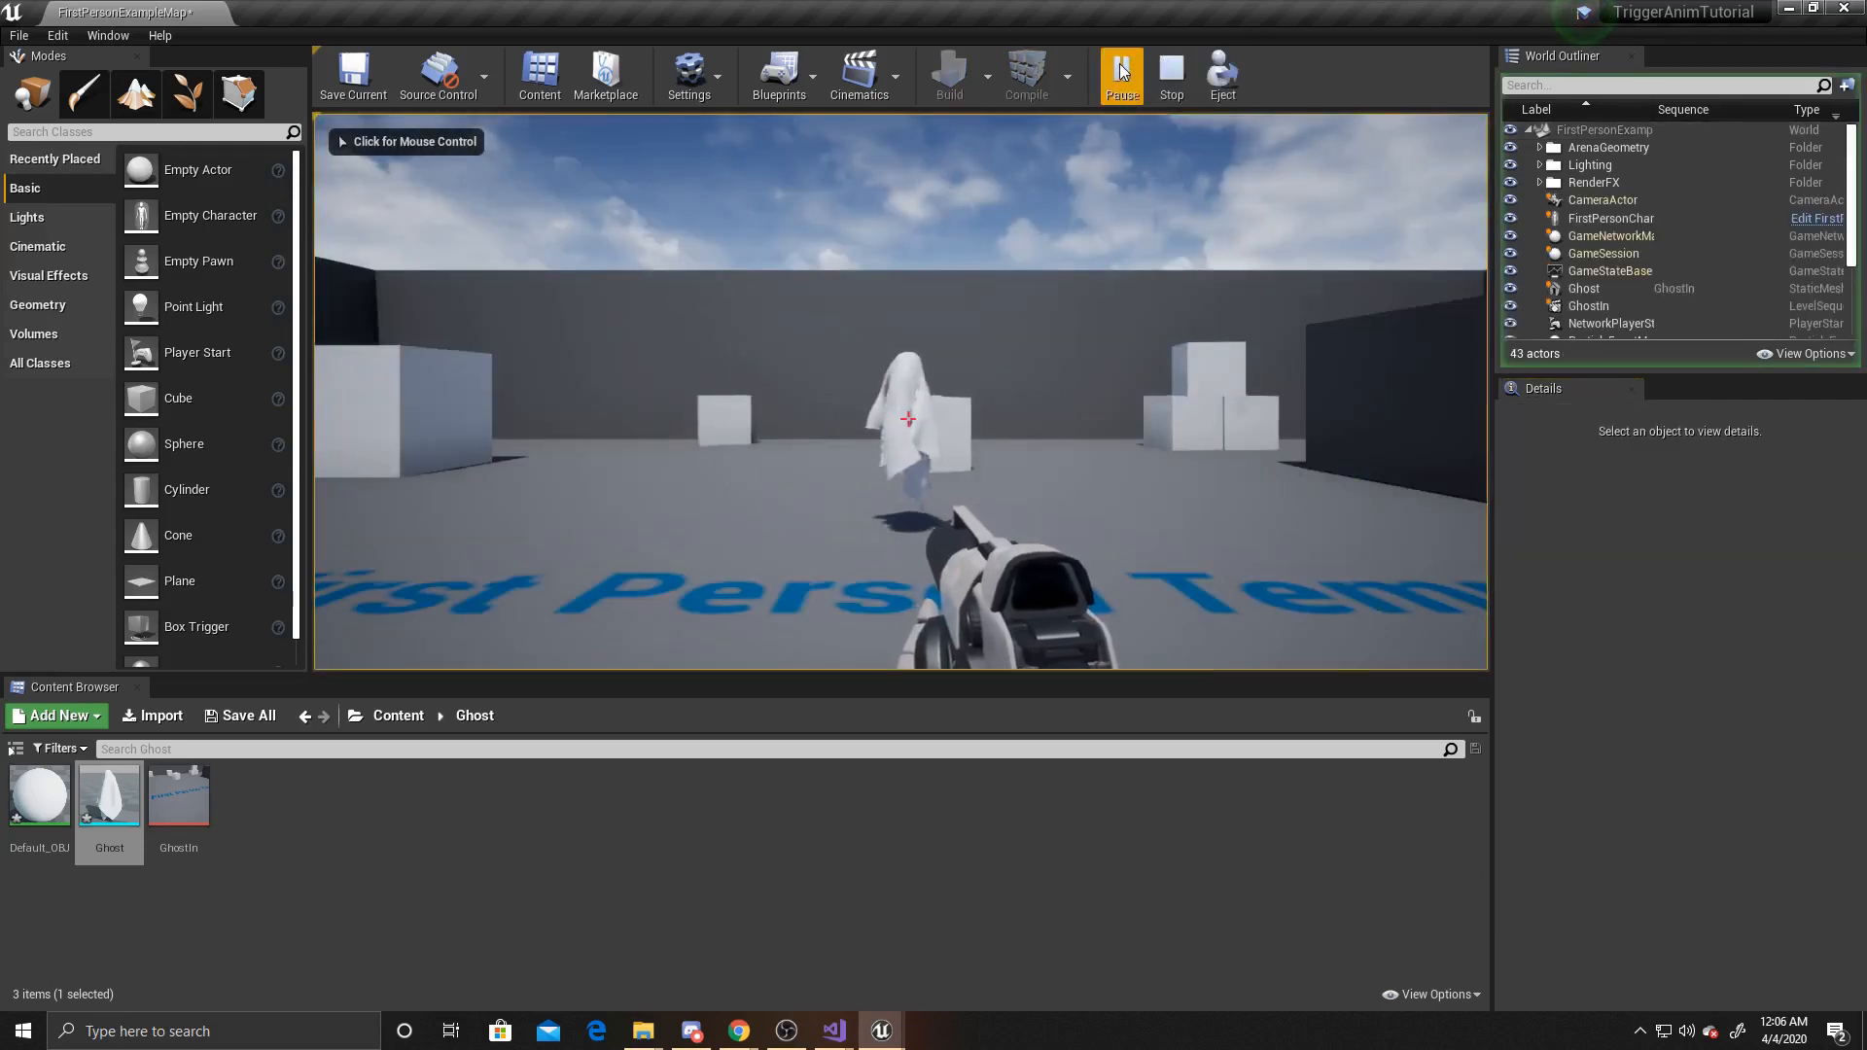